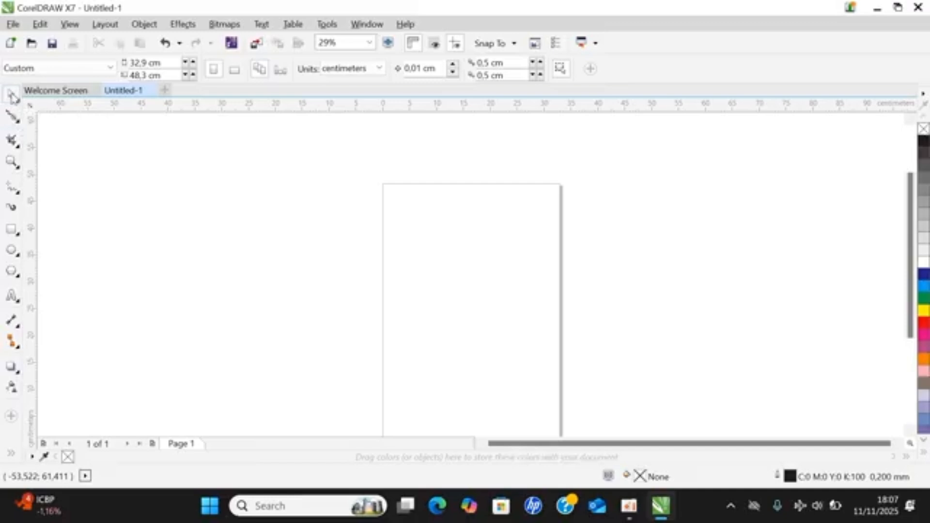
Step: Draw a rectangle about 24 by 23 cm beside the page and move it with the Pick tool to about X -39.4, Y 35.0 cm
{"action": "left_click", "coordinate": [12, 230]}
{"action": "left_click_drag", "start_coordinate": [125, 181], "coordinate": [257, 307]}
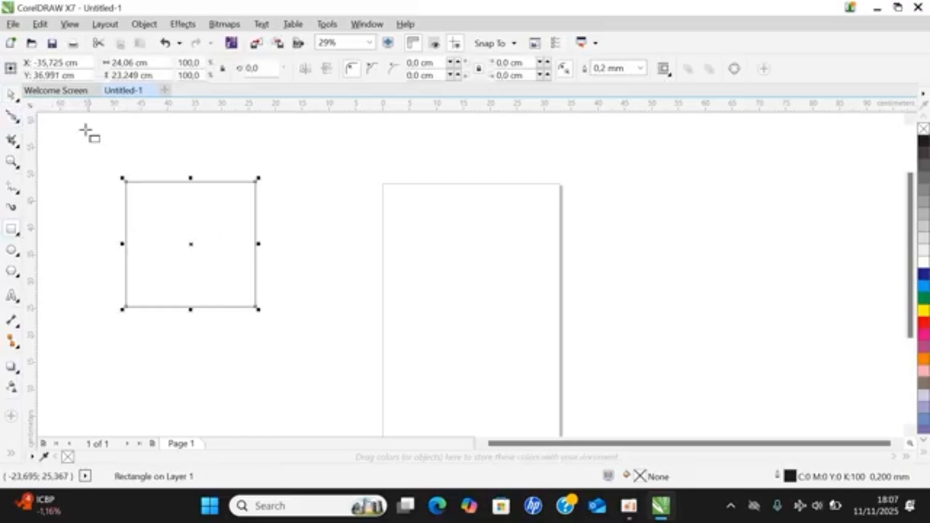
{"action": "left_click", "coordinate": [12, 97]}
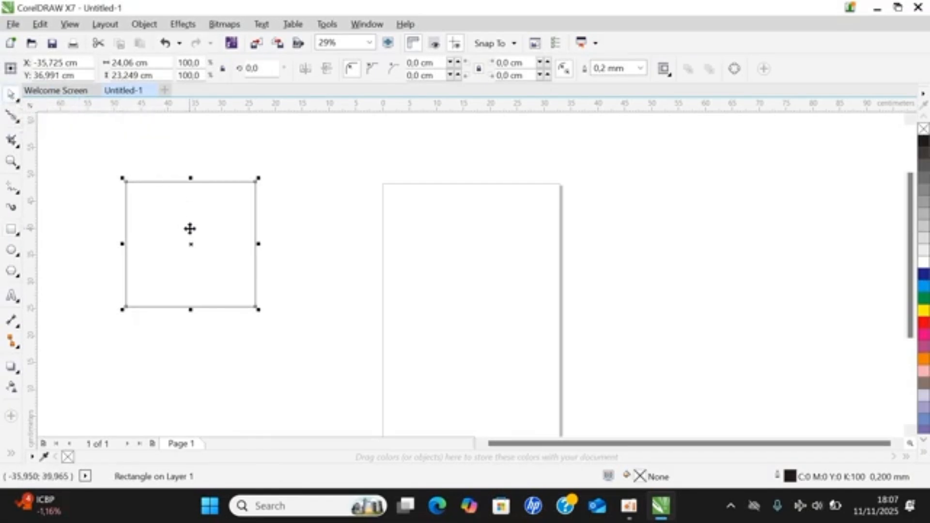
{"action": "left_click_drag", "start_coordinate": [190, 228], "coordinate": [170, 241]}
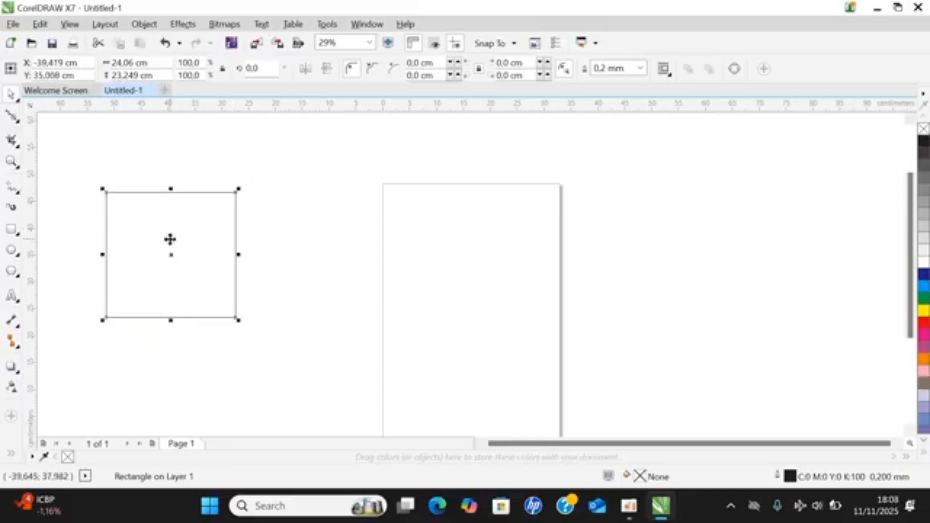
Step: Select the rectangle with the Freehand Pick tool and move it nearer the page, to about X -29.1, Y 32.5 cm
{"action": "left_click", "coordinate": [18, 100]}
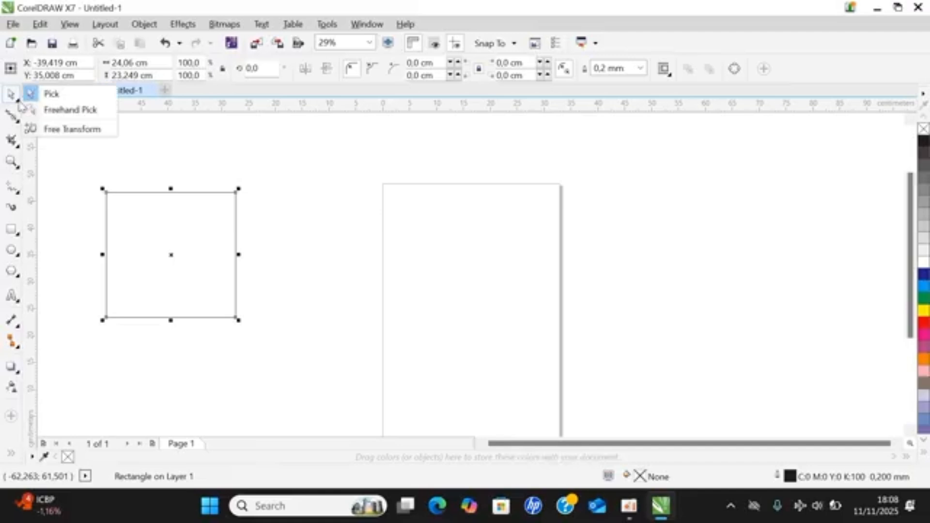
{"action": "left_click", "coordinate": [51, 110]}
{"action": "mouse_move", "coordinate": [57, 333]}
{"action": "left_mouse_down"}
{"action": "mouse_move", "coordinate": [64, 227]}
{"action": "mouse_move", "coordinate": [95, 154]}
{"action": "mouse_move", "coordinate": [275, 154]}
{"action": "mouse_move", "coordinate": [297, 202]}
{"action": "mouse_move", "coordinate": [270, 270]}
{"action": "mouse_move", "coordinate": [262, 361]}
{"action": "left_mouse_up"}
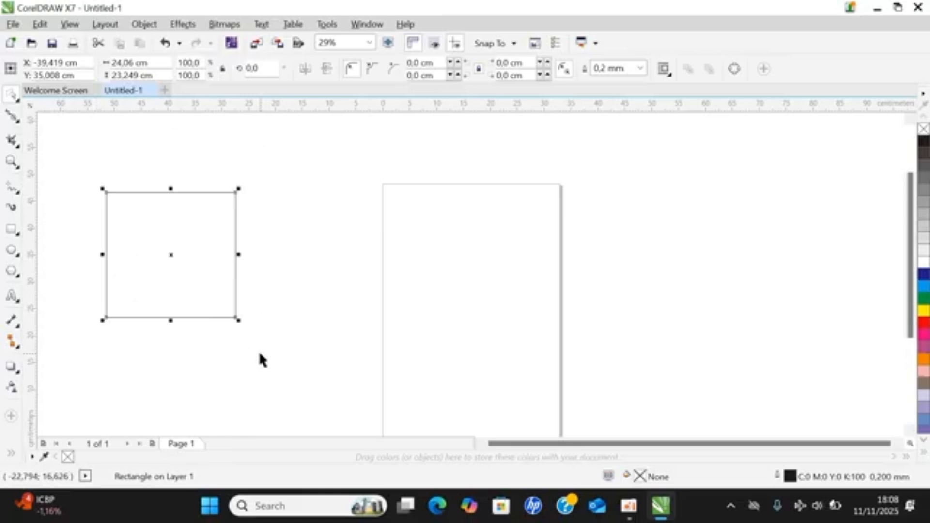
{"action": "left_click_drag", "start_coordinate": [181, 270], "coordinate": [234, 285]}
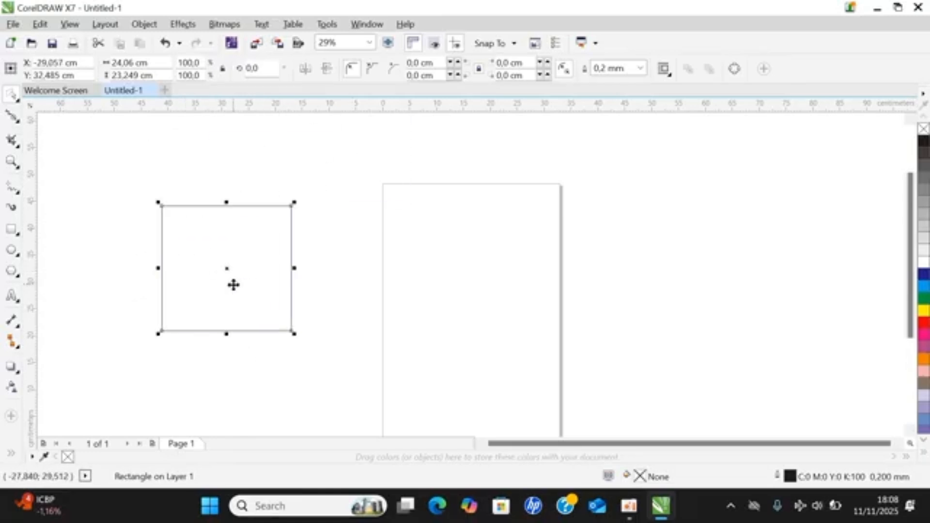
Step: Draw a tall ellipse beside the rectangle's left edge, lasso both shapes, and move them together down and to the left
{"action": "left_click", "coordinate": [12, 250]}
{"action": "mouse_move", "coordinate": [107, 241]}
{"action": "left_mouse_down"}
{"action": "mouse_move", "coordinate": [162, 243]}
{"action": "mouse_move", "coordinate": [162, 330]}
{"action": "left_mouse_up"}
{"action": "left_click", "coordinate": [12, 116]}
{"action": "mouse_move", "coordinate": [93, 384]}
{"action": "left_mouse_down"}
{"action": "mouse_move", "coordinate": [270, 151]}
{"action": "mouse_move", "coordinate": [343, 322]}
{"action": "mouse_move", "coordinate": [336, 349]}
{"action": "left_mouse_up"}
{"action": "left_click_drag", "start_coordinate": [211, 298], "coordinate": [184, 324]}
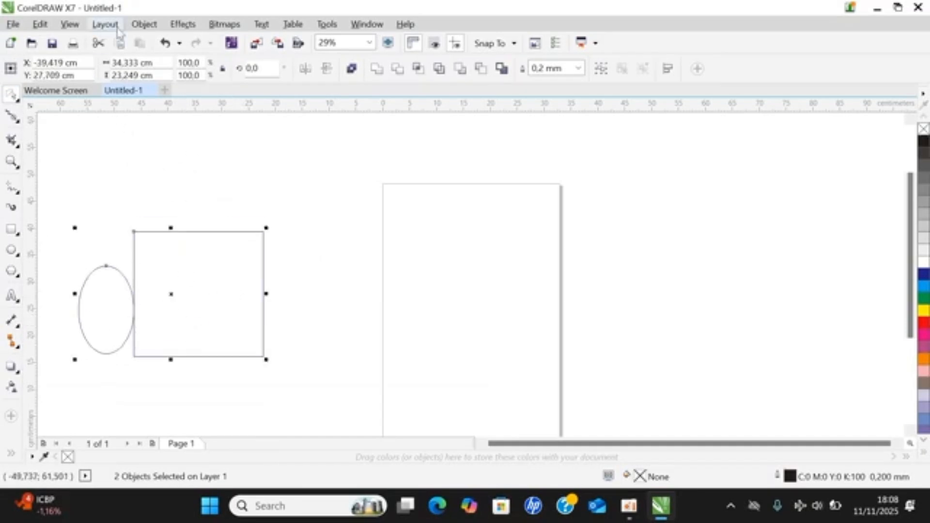
Step: Undo the joint move and the ellipse, leaving only the rectangle
{"action": "left_click", "coordinate": [164, 45]}
{"action": "left_click", "coordinate": [165, 45]}
{"action": "left_click", "coordinate": [164, 45]}
{"action": "left_click", "coordinate": [165, 44]}
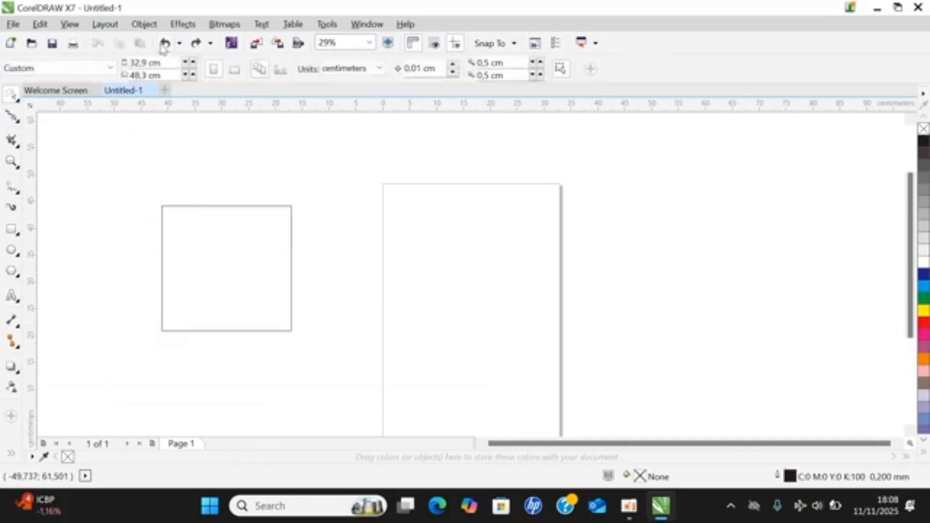
Step: Switch the selection tool back to Pick and change the shape-editing tool from Smooth to Shape
{"action": "left_click", "coordinate": [12, 116]}
{"action": "left_click", "coordinate": [14, 99]}
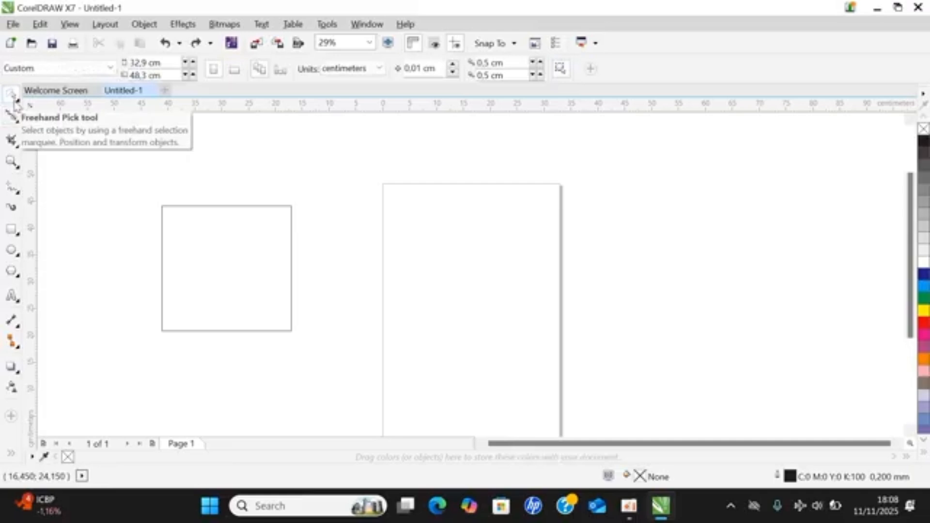
{"action": "left_click", "coordinate": [17, 100]}
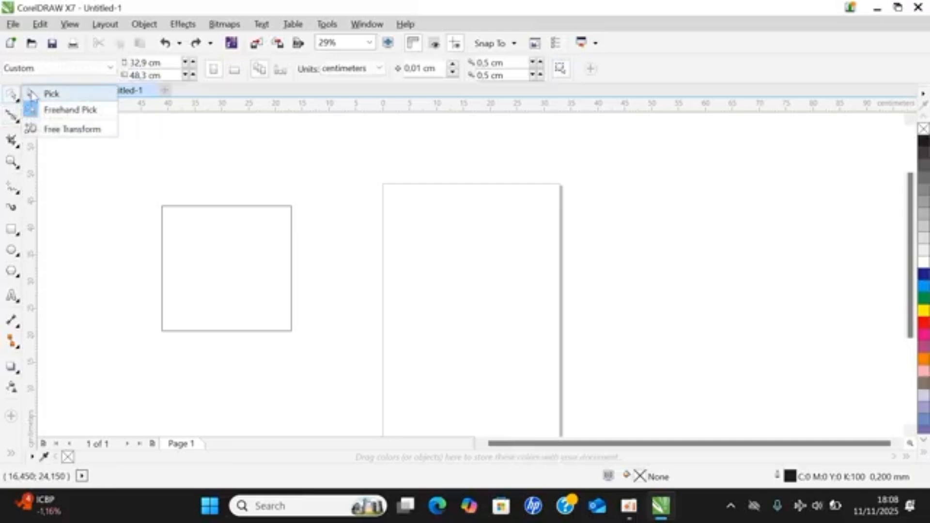
{"action": "left_click", "coordinate": [32, 95]}
{"action": "left_click", "coordinate": [12, 118]}
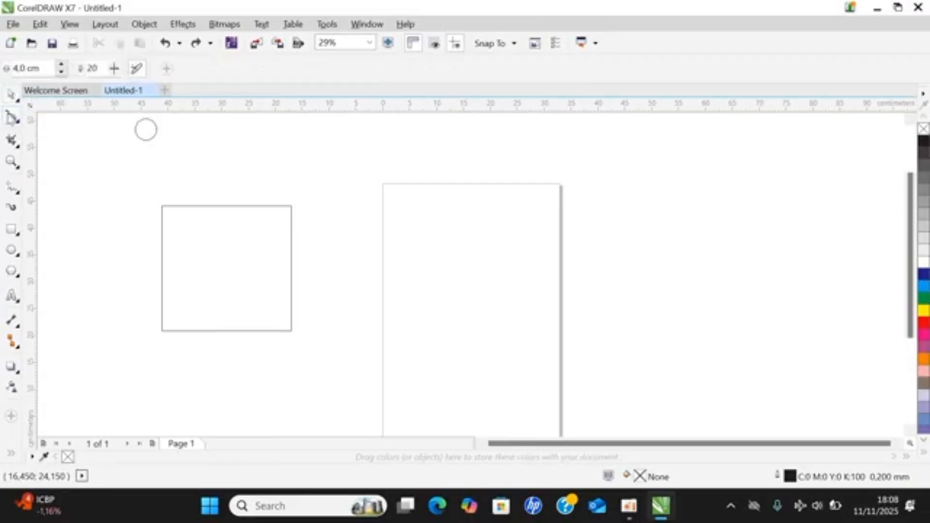
{"action": "left_click", "coordinate": [17, 124]}
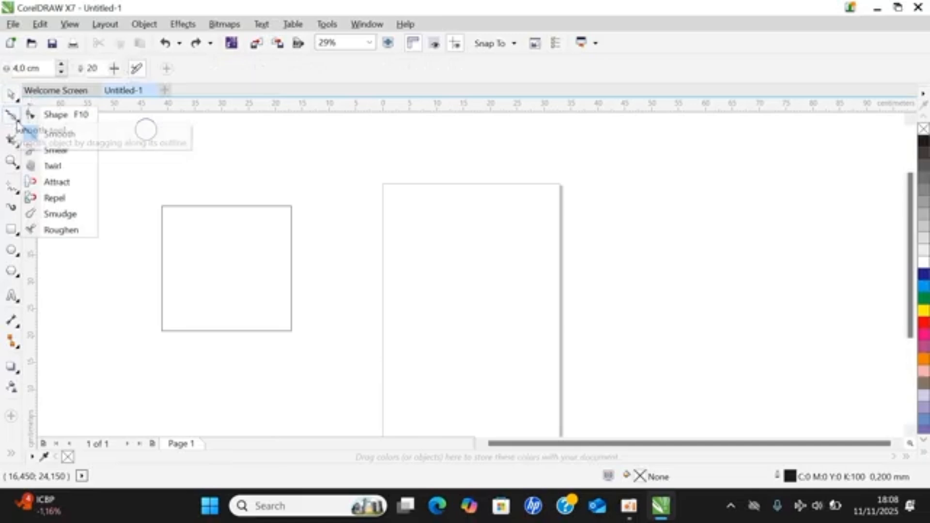
{"action": "left_click", "coordinate": [30, 115]}
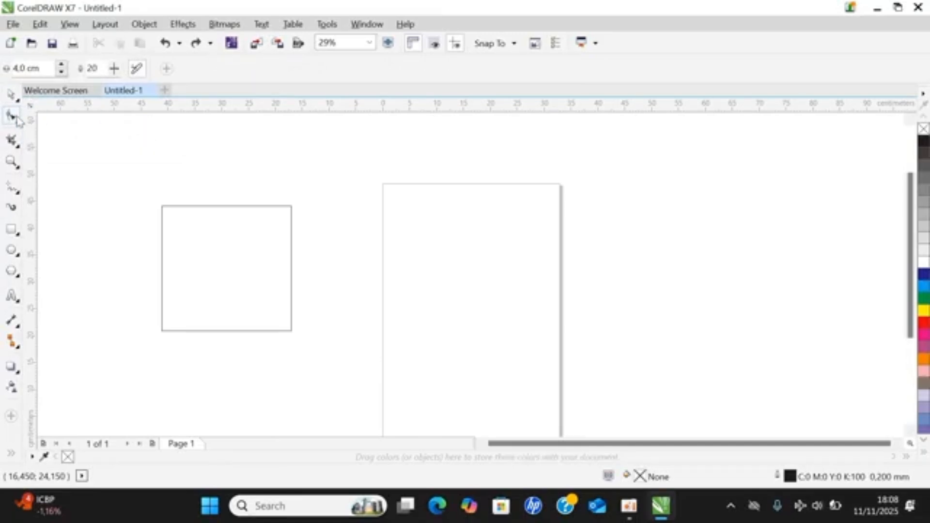
{"action": "right_click", "coordinate": [13, 120]}
{"action": "key", "text": "Escape"}
{"action": "left_click", "coordinate": [18, 125]}
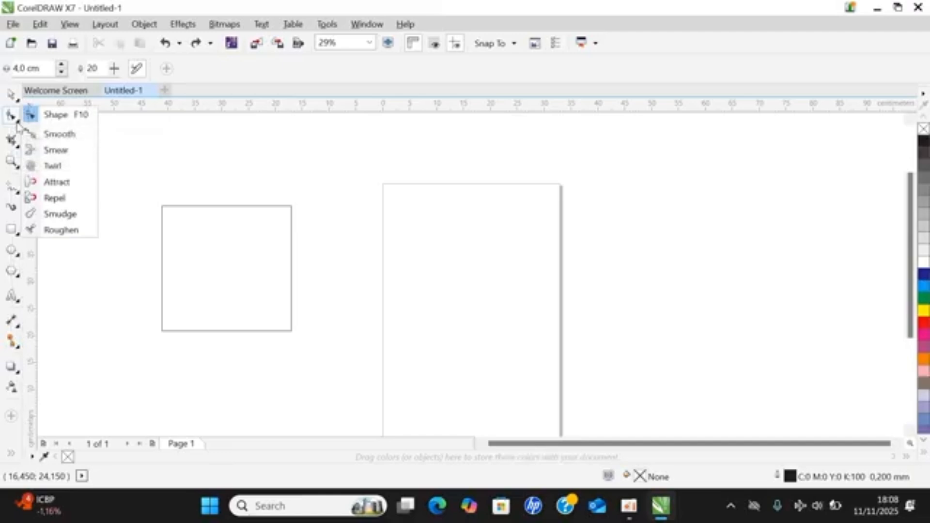
{"action": "left_click", "coordinate": [164, 230]}
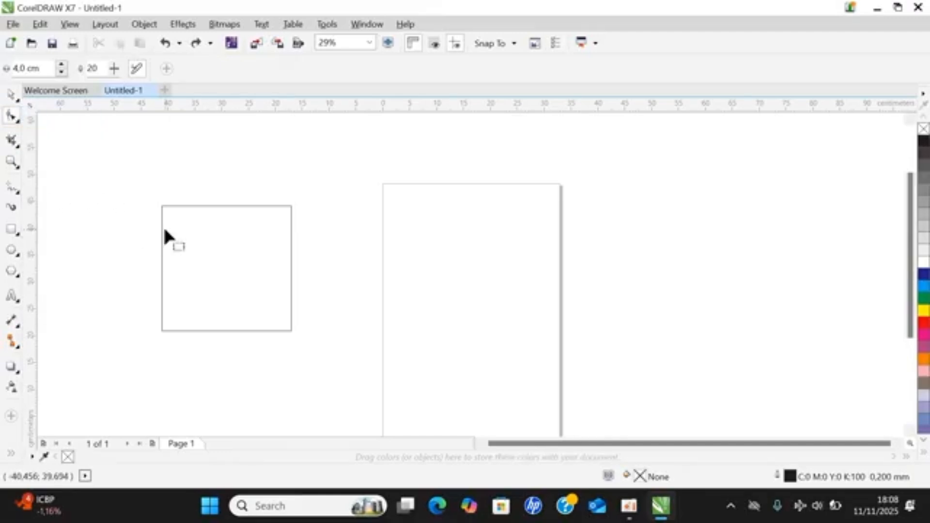
Step: Select the rectangle and convert it to curves
{"action": "left_click", "coordinate": [12, 99]}
{"action": "left_click", "coordinate": [217, 248]}
{"action": "right_click", "coordinate": [218, 251]}
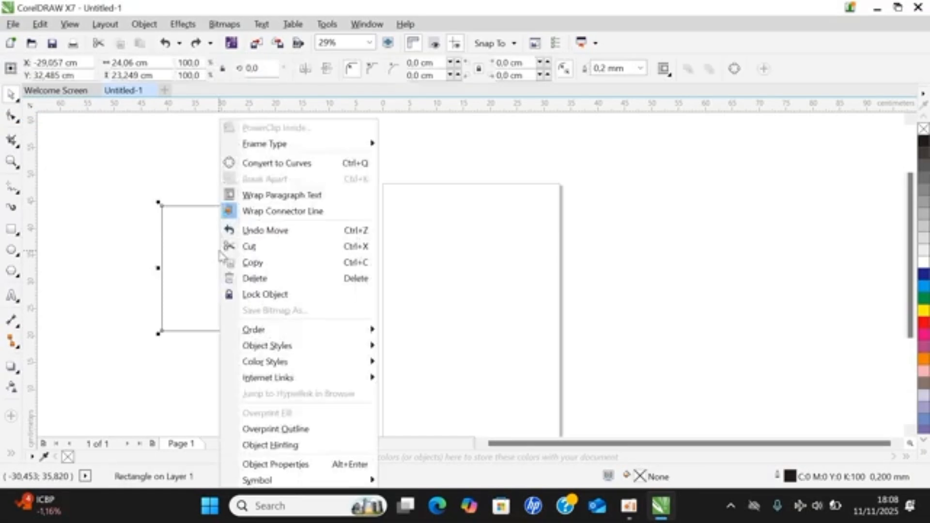
{"action": "left_click", "coordinate": [248, 162]}
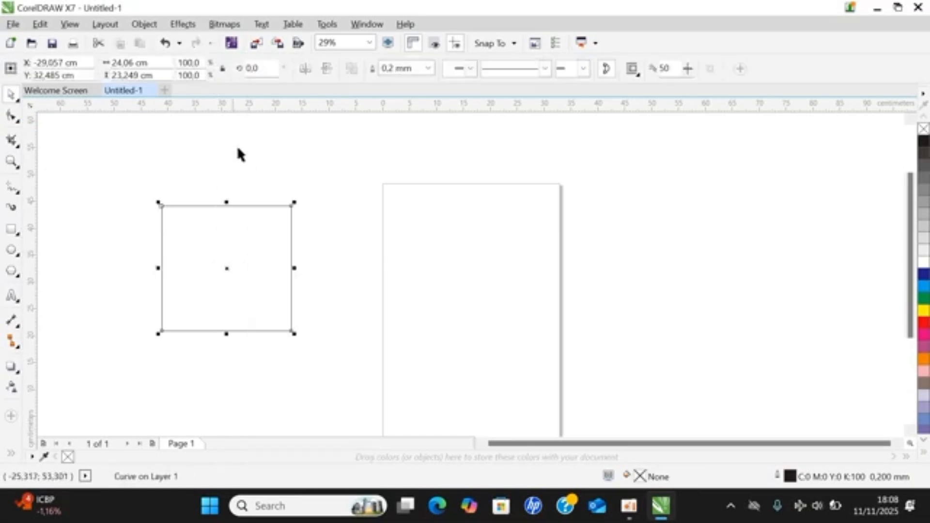
Step: Move the curve's upper-left node slightly downward with the Shape tool
{"action": "left_click", "coordinate": [11, 118]}
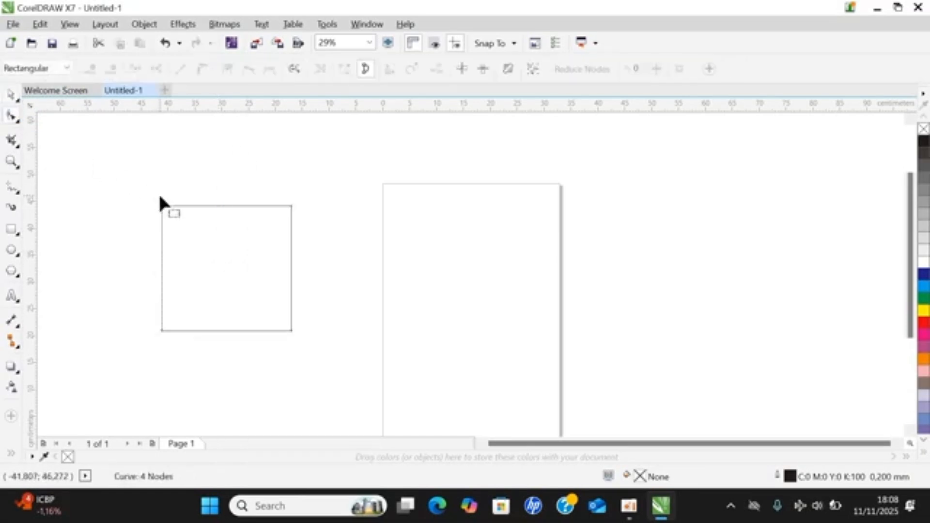
{"action": "mouse_move", "coordinate": [162, 206]}
{"action": "left_mouse_down"}
{"action": "mouse_move", "coordinate": [198, 250]}
{"action": "mouse_move", "coordinate": [145, 191]}
{"action": "mouse_move", "coordinate": [197, 182]}
{"action": "mouse_move", "coordinate": [110, 245]}
{"action": "mouse_move", "coordinate": [162, 193]}
{"action": "mouse_move", "coordinate": [162, 211]}
{"action": "left_mouse_up"}
{"action": "left_click", "coordinate": [162, 207]}
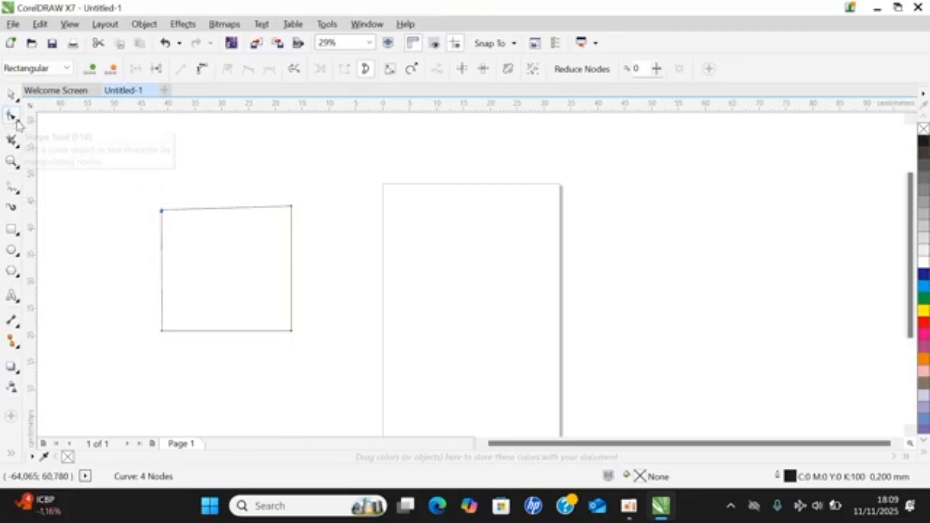
Step: Apply the Smooth tool with a 4.0 cm nib along the curve's left edge and upper edge
{"action": "left_click", "coordinate": [18, 122]}
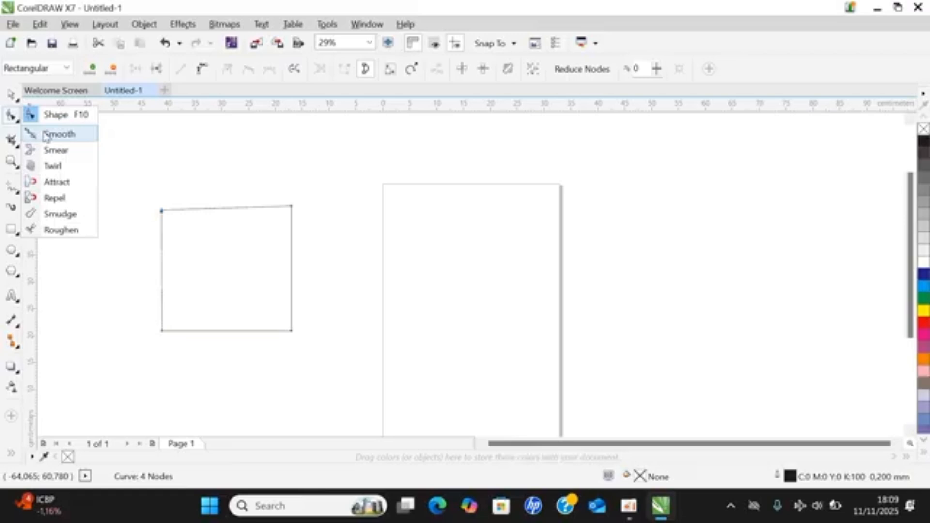
{"action": "left_click", "coordinate": [47, 136]}
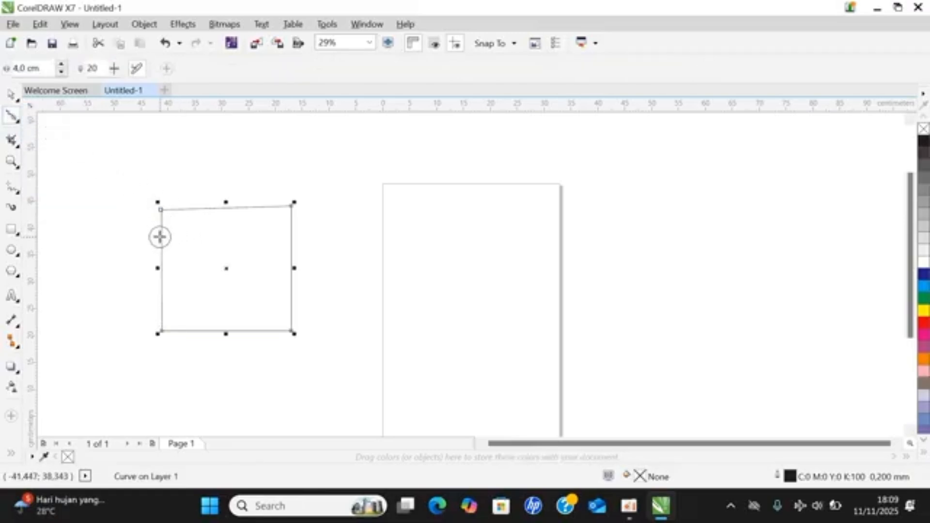
{"action": "mouse_move", "coordinate": [163, 237]}
{"action": "left_mouse_down"}
{"action": "mouse_move", "coordinate": [180, 238]}
{"action": "mouse_move", "coordinate": [160, 294]}
{"action": "left_mouse_up"}
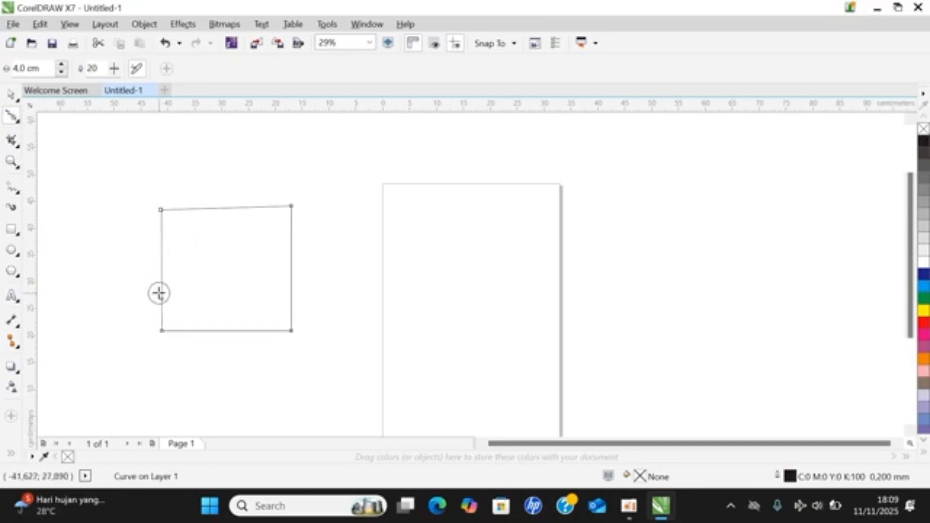
{"action": "left_click", "coordinate": [162, 259]}
{"action": "mouse_move", "coordinate": [161, 259]}
{"action": "left_mouse_down"}
{"action": "mouse_move", "coordinate": [162, 242]}
{"action": "mouse_move", "coordinate": [162, 274]}
{"action": "left_mouse_up"}
{"action": "mouse_move", "coordinate": [208, 208]}
{"action": "left_mouse_down"}
{"action": "mouse_move", "coordinate": [252, 211]}
{"action": "mouse_move", "coordinate": [226, 206]}
{"action": "left_mouse_up"}
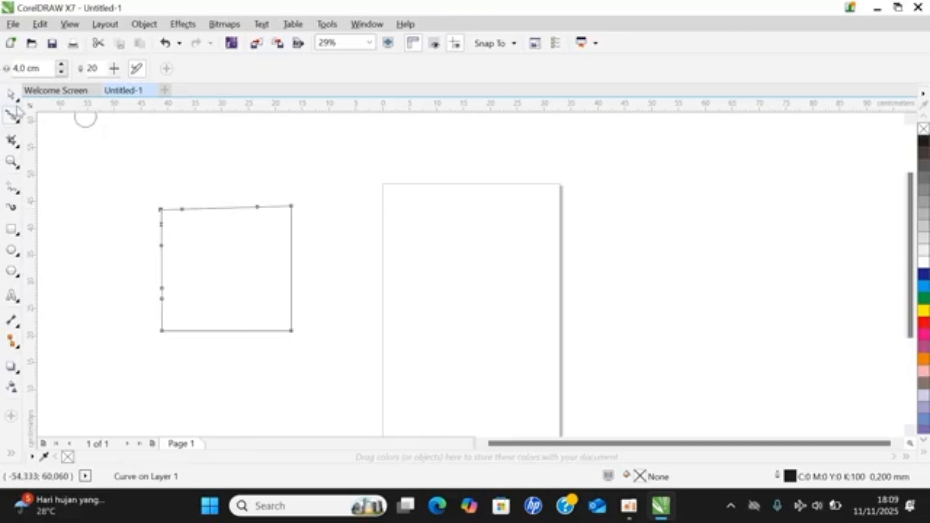
Step: Smudge thin freehand strands outward from the curve's left and upper edges using a 0.1 cm nib
{"action": "left_click", "coordinate": [18, 123]}
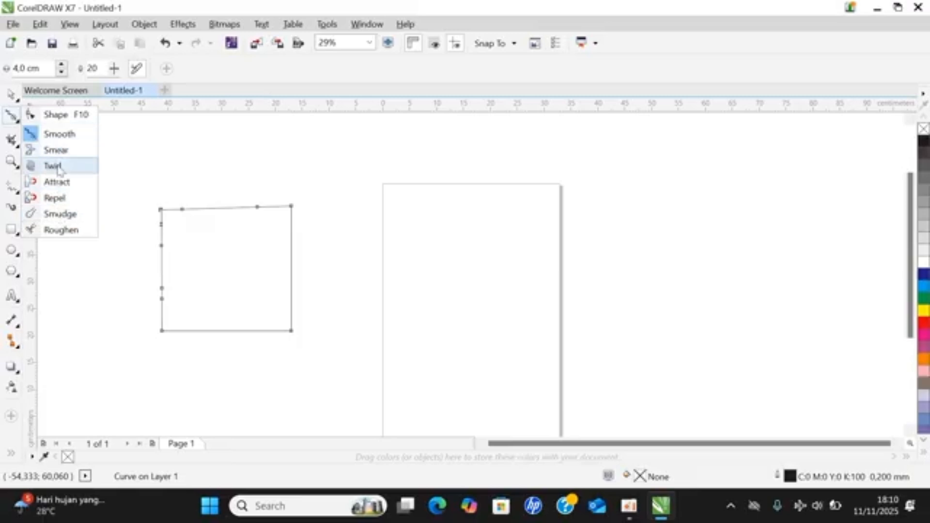
{"action": "left_click", "coordinate": [56, 222]}
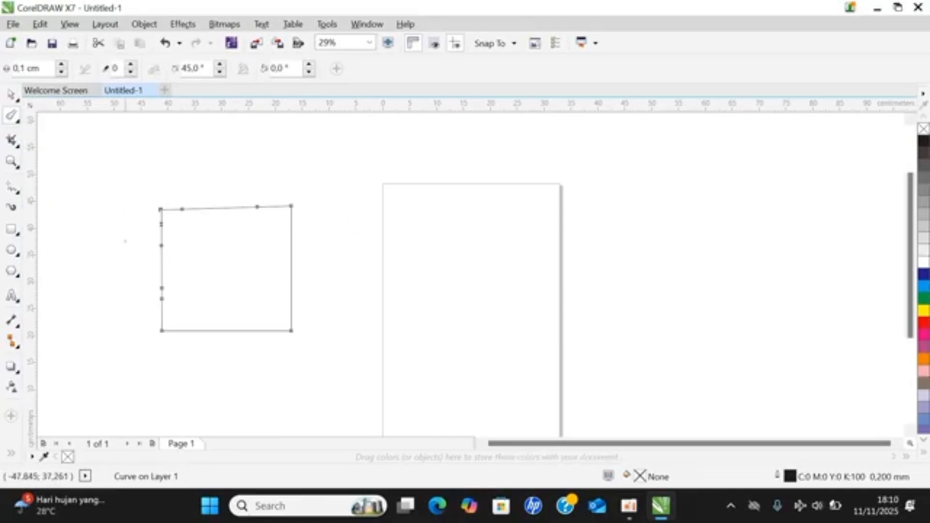
{"action": "left_click_drag", "start_coordinate": [162, 268], "coordinate": [103, 257]}
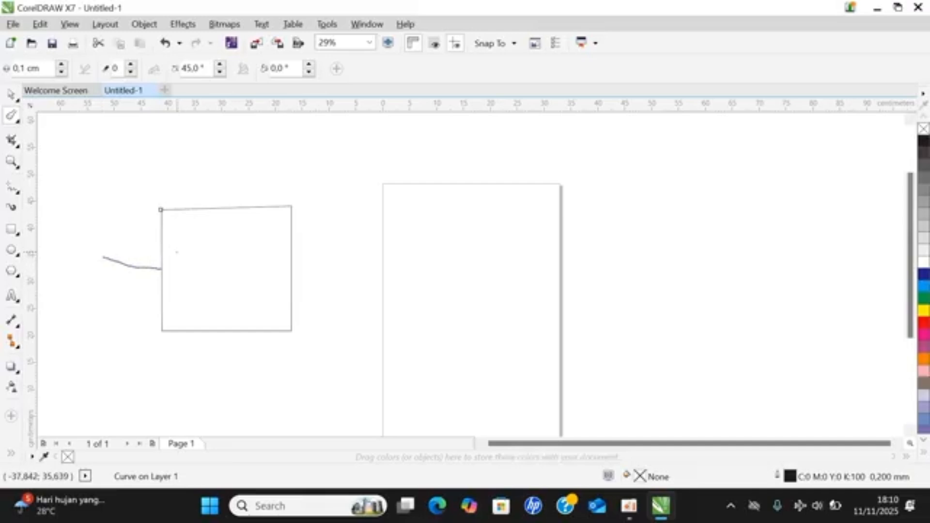
{"action": "mouse_move", "coordinate": [212, 230]}
{"action": "left_mouse_down"}
{"action": "mouse_move", "coordinate": [194, 198]}
{"action": "mouse_move", "coordinate": [192, 139]}
{"action": "mouse_move", "coordinate": [242, 131]}
{"action": "mouse_move", "coordinate": [196, 205]}
{"action": "mouse_move", "coordinate": [123, 225]}
{"action": "mouse_move", "coordinate": [127, 270]}
{"action": "left_mouse_up"}
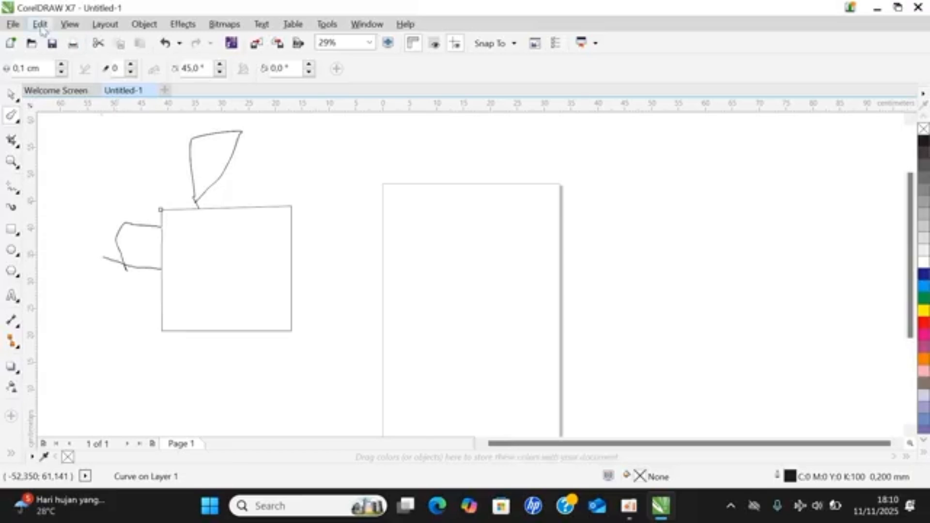
Step: Examine the available shape-editing tools and the full list of toolbox tools, from Pick down to Interactive Fill
{"action": "left_click", "coordinate": [18, 121]}
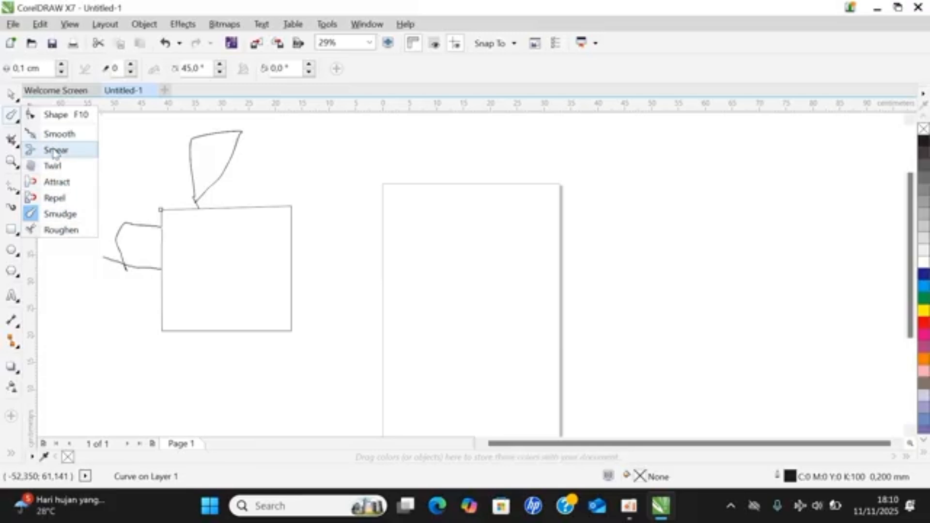
{"action": "left_click", "coordinate": [12, 417]}
{"action": "left_click", "coordinate": [12, 418]}
{"action": "left_click", "coordinate": [11, 418]}
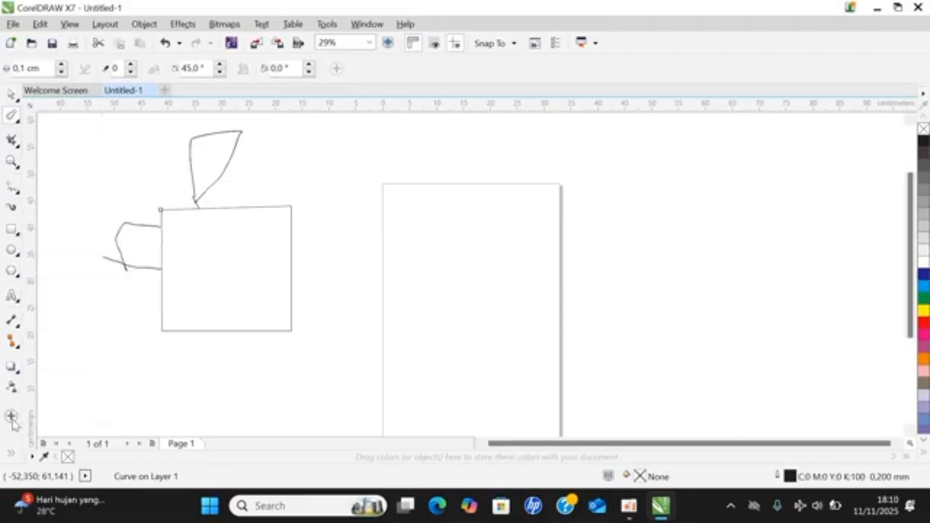
{"action": "left_click", "coordinate": [12, 417]}
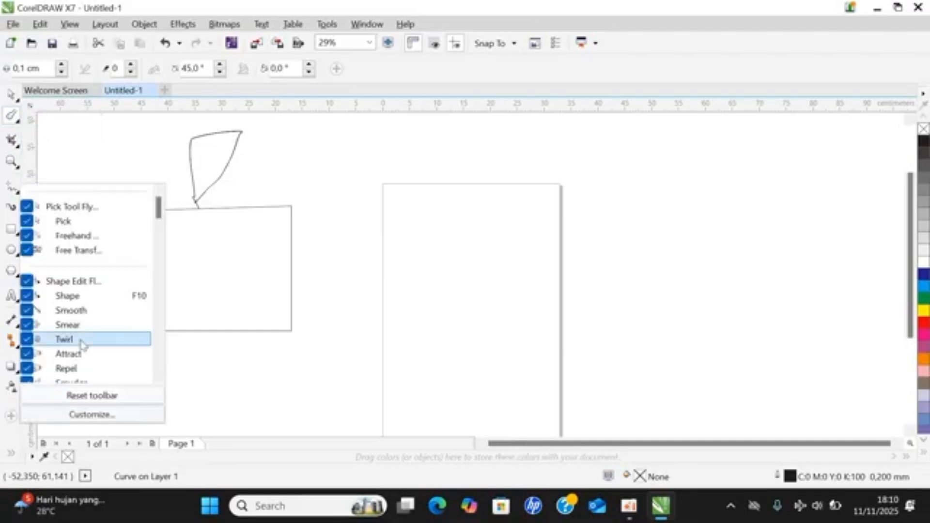
{"action": "scroll", "coordinate": [80, 345], "scroll_direction": "down", "scroll_amount": 5}
{"action": "scroll", "coordinate": [81, 345], "scroll_direction": "down", "scroll_amount": 10}
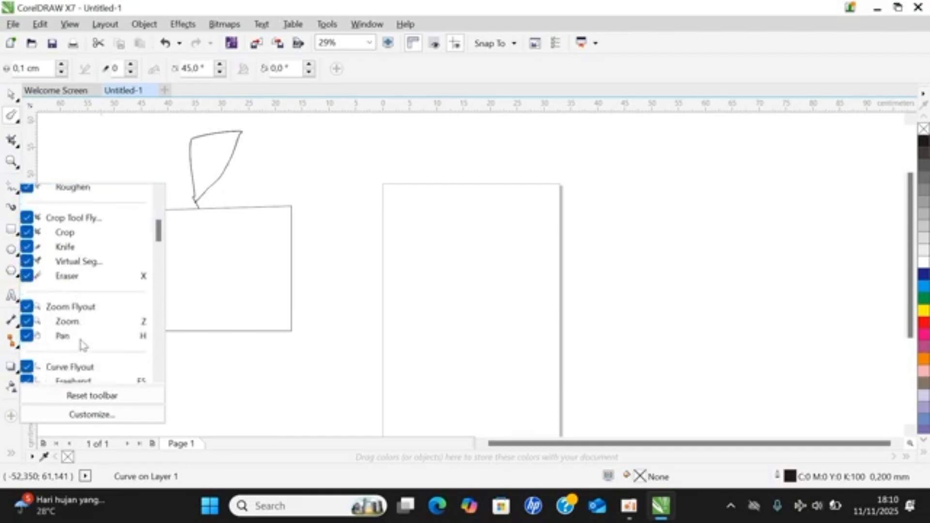
{"action": "scroll", "coordinate": [83, 345], "scroll_direction": "down", "scroll_amount": 10}
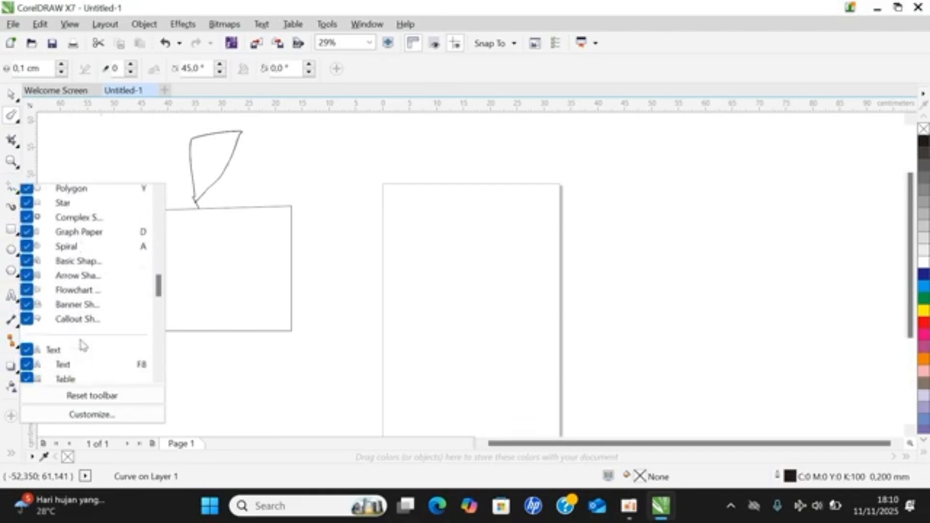
{"action": "scroll", "coordinate": [83, 345], "scroll_direction": "down", "scroll_amount": 2}
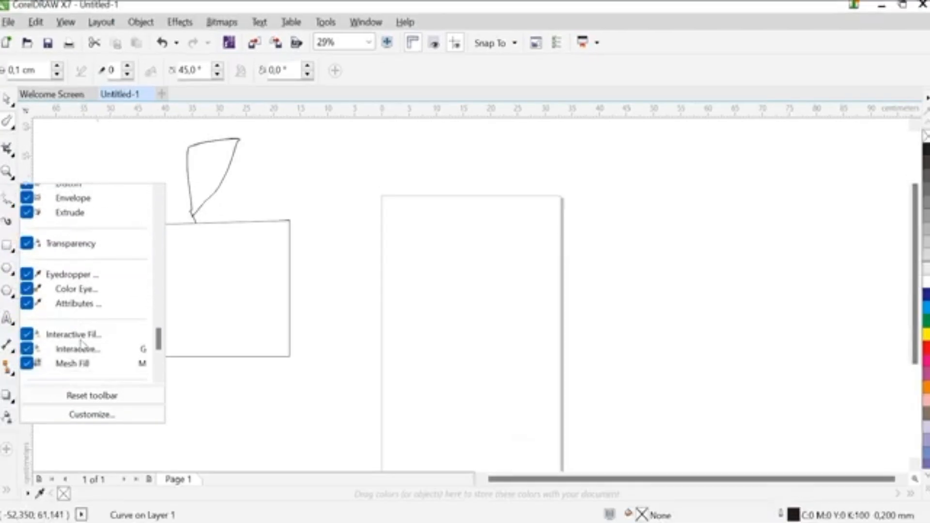
{"action": "key", "text": "Escape"}
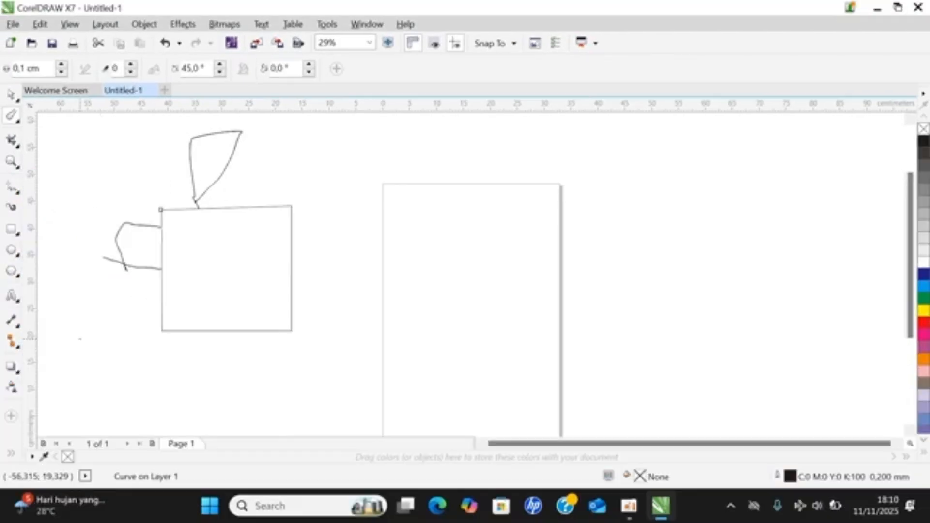
{"action": "left_click", "coordinate": [13, 415]}
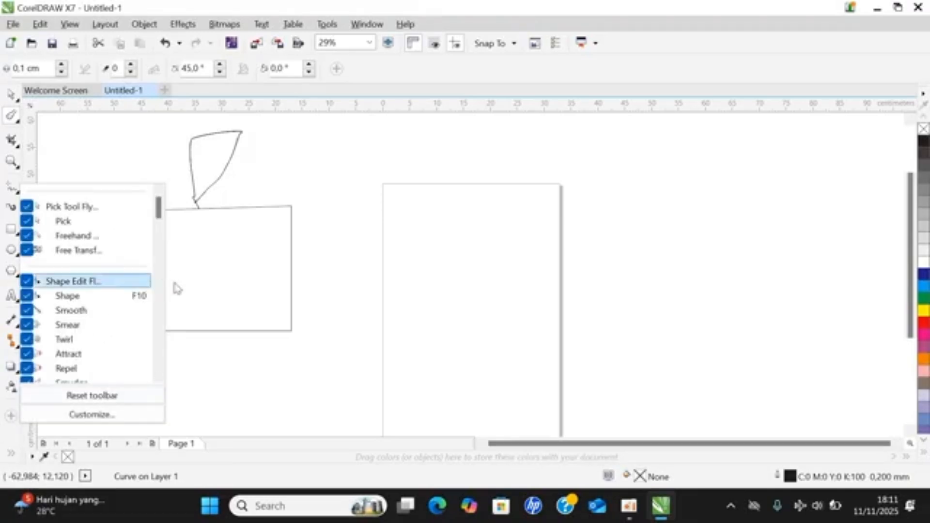
Step: Enable the Outline Flyout, Edit Fill and Color entries in the toolbox, and view the Customization options page
{"action": "scroll", "coordinate": [163, 289], "scroll_direction": "down", "scroll_amount": 10}
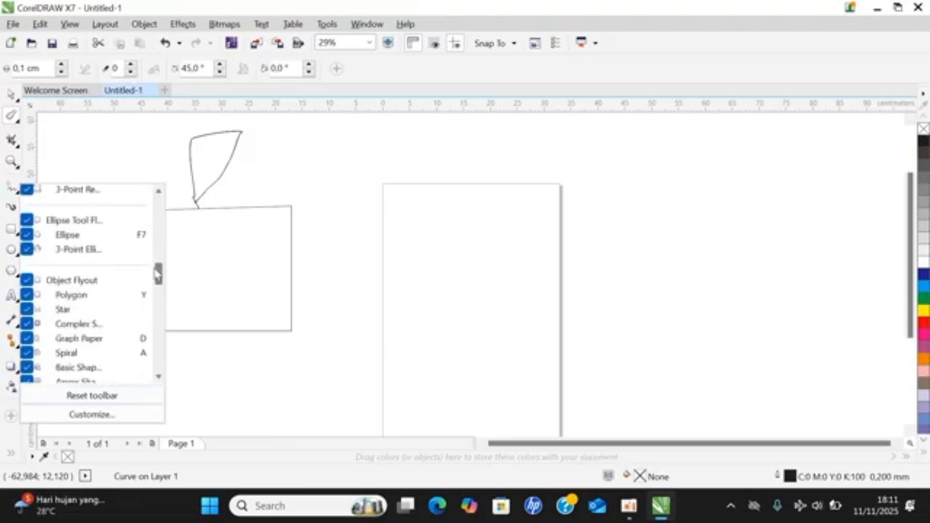
{"action": "left_click_drag", "start_coordinate": [158, 279], "coordinate": [158, 378]}
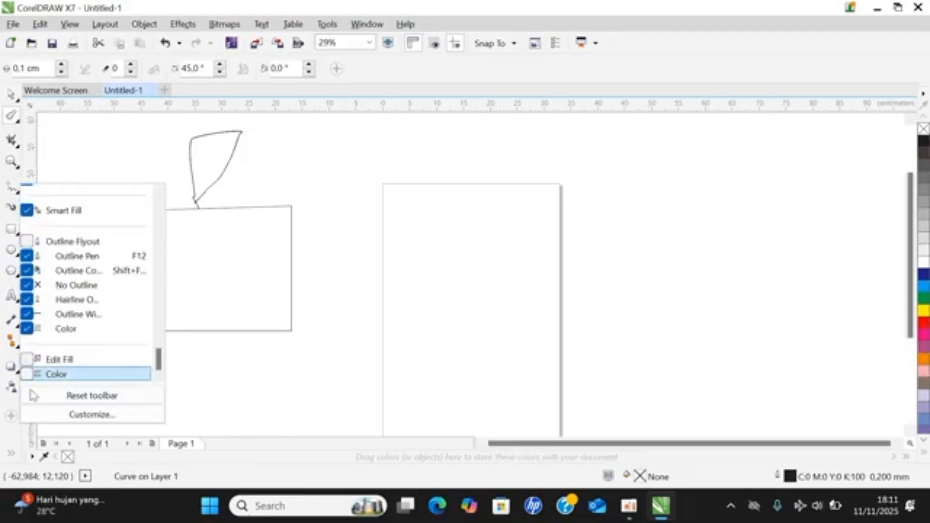
{"action": "left_click", "coordinate": [27, 359]}
{"action": "left_click", "coordinate": [27, 243]}
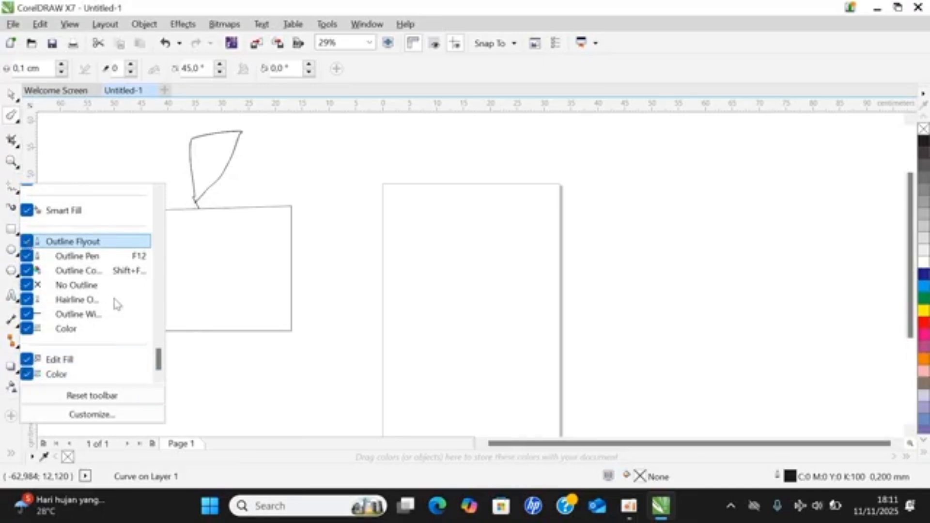
{"action": "left_click_drag", "start_coordinate": [161, 361], "coordinate": [174, 256]}
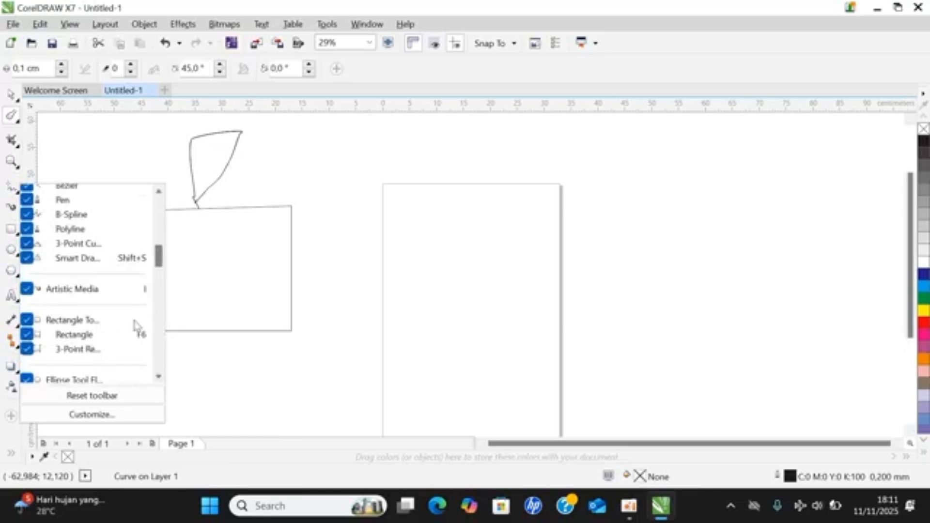
{"action": "left_click", "coordinate": [103, 416]}
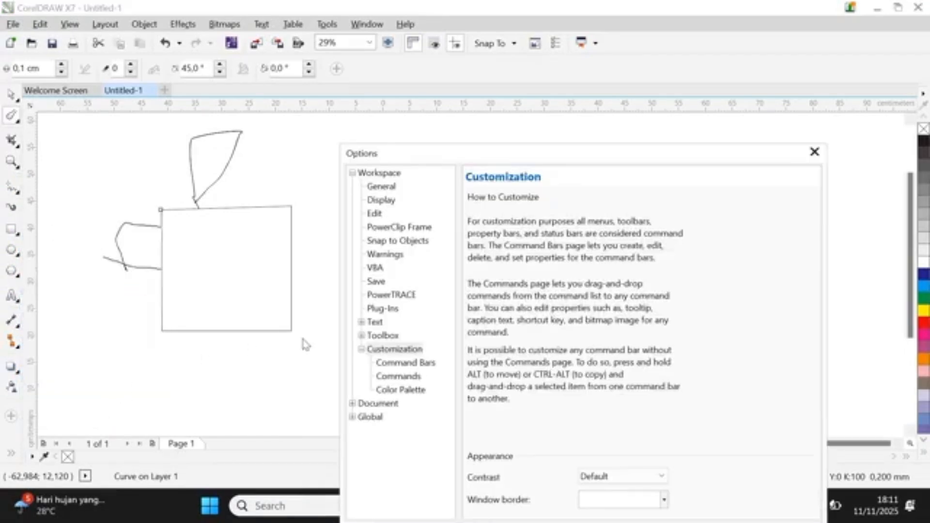
{"action": "left_click", "coordinate": [815, 153]}
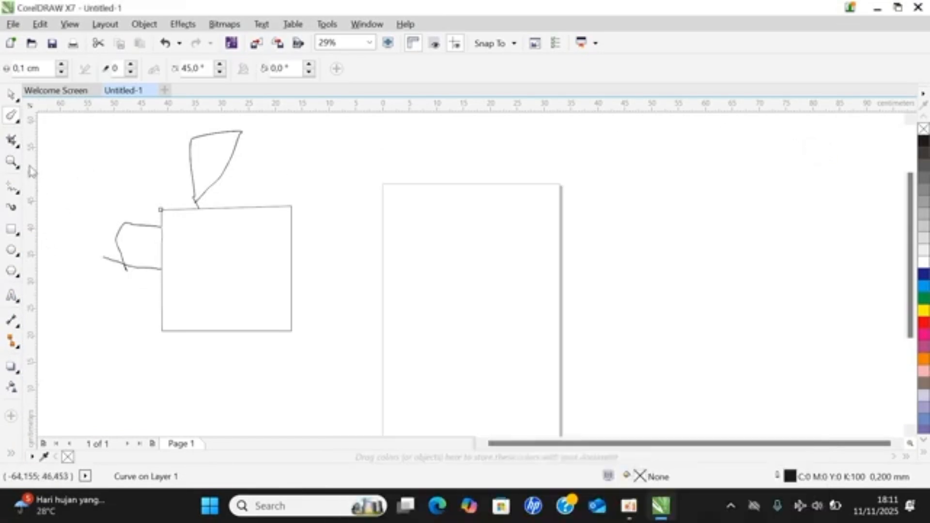
Step: Display the floating Zoom toolbar
{"action": "left_click", "coordinate": [18, 128]}
{"action": "right_click", "coordinate": [20, 126]}
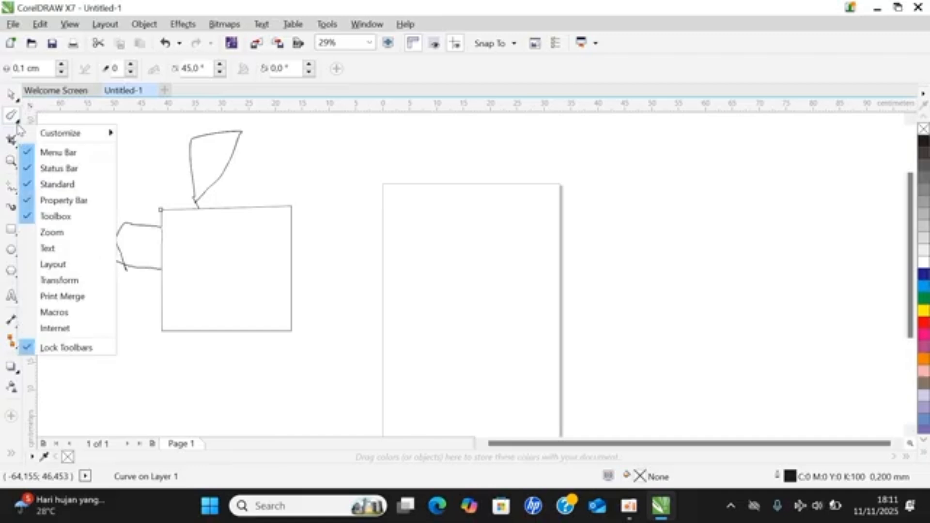
{"action": "left_click", "coordinate": [23, 233]}
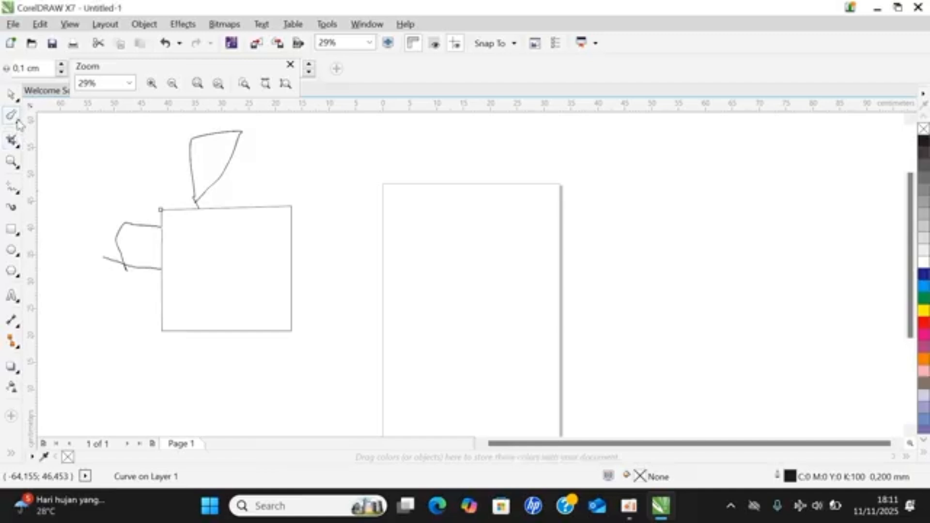
Step: Apply the Twirl tool with a 4.0 cm nib at several spots along the curve's left and lower edges
{"action": "left_click", "coordinate": [17, 120]}
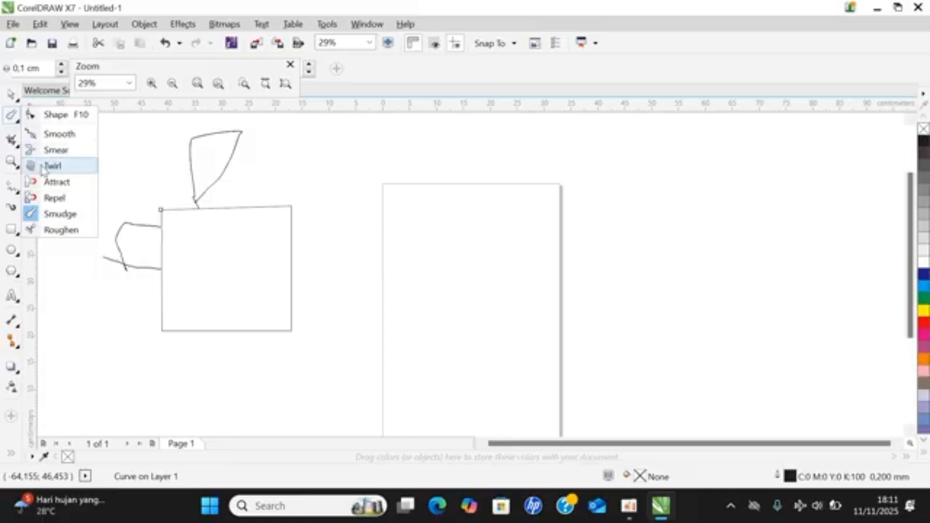
{"action": "left_click", "coordinate": [43, 168]}
{"action": "left_click_drag", "start_coordinate": [161, 251], "coordinate": [166, 252]}
{"action": "left_click", "coordinate": [163, 314]}
{"action": "left_click", "coordinate": [163, 237]}
{"action": "left_click", "coordinate": [201, 219]}
{"action": "left_click_drag", "start_coordinate": [220, 340], "coordinate": [223, 307]}
{"action": "left_click_drag", "start_coordinate": [253, 341], "coordinate": [258, 311]}
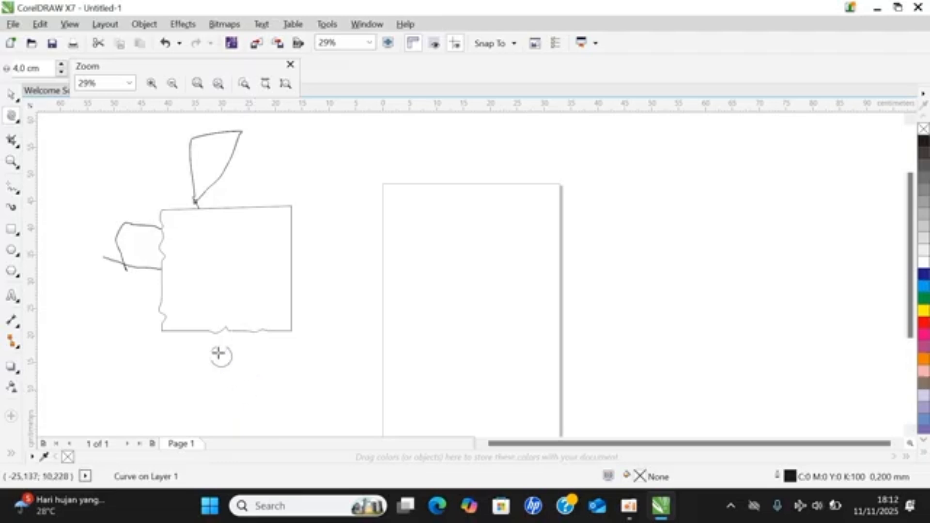
Step: Apply the Attract tool with a 4.0 cm nib to the middle of the curve's right edge
{"action": "left_click", "coordinate": [17, 125]}
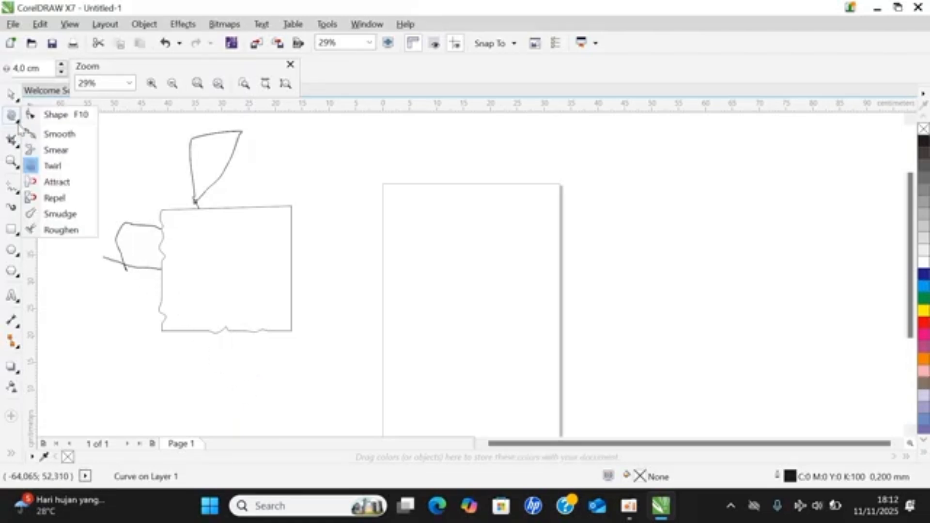
{"action": "left_click", "coordinate": [56, 182]}
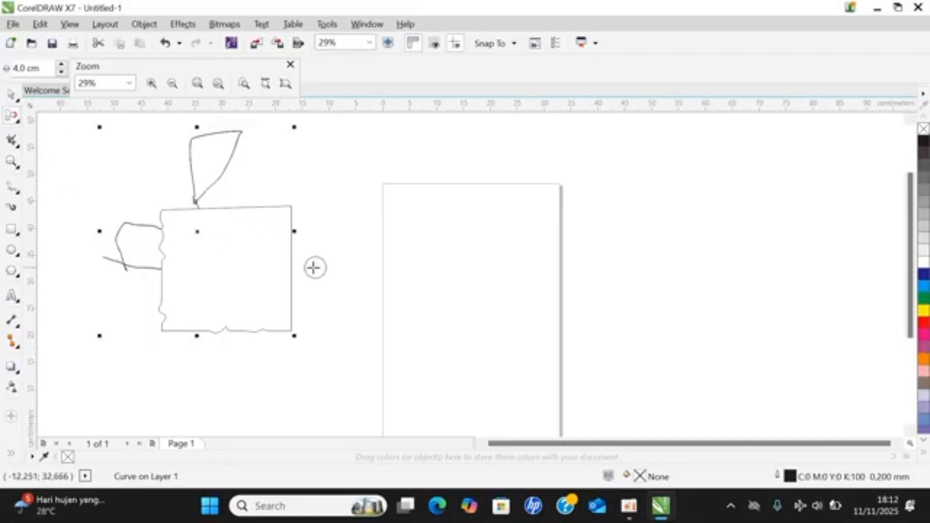
{"action": "left_click_drag", "start_coordinate": [293, 274], "coordinate": [310, 271]}
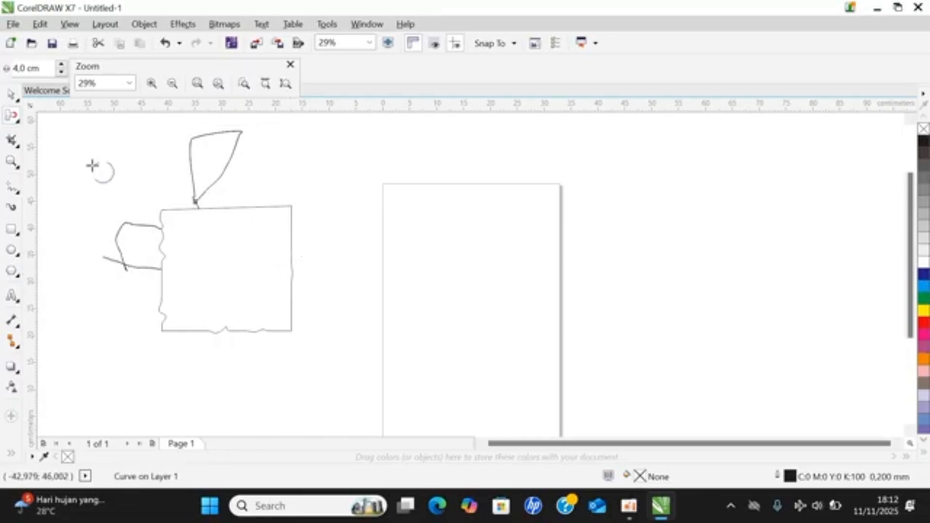
Step: Apply the Repel tool with a 4.0 cm nib to the middle of the curve's right edge
{"action": "left_click", "coordinate": [18, 123]}
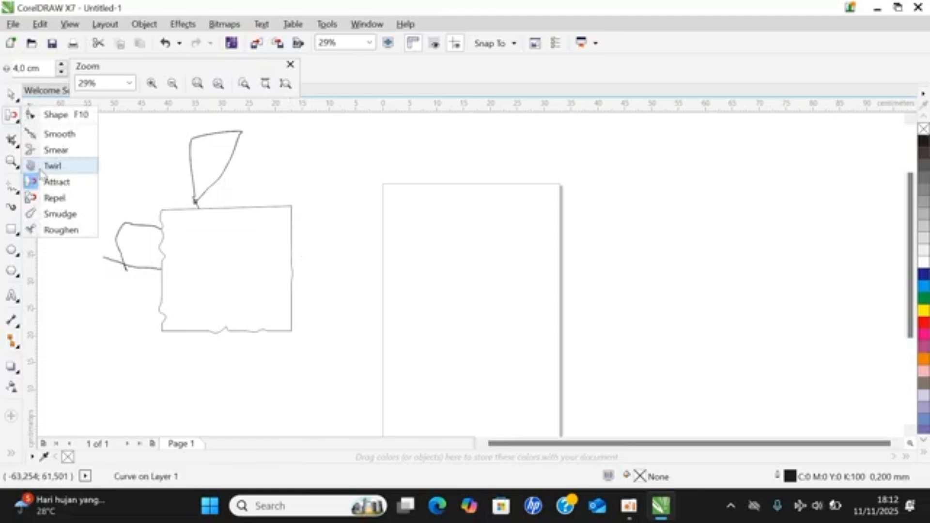
{"action": "left_click", "coordinate": [52, 198]}
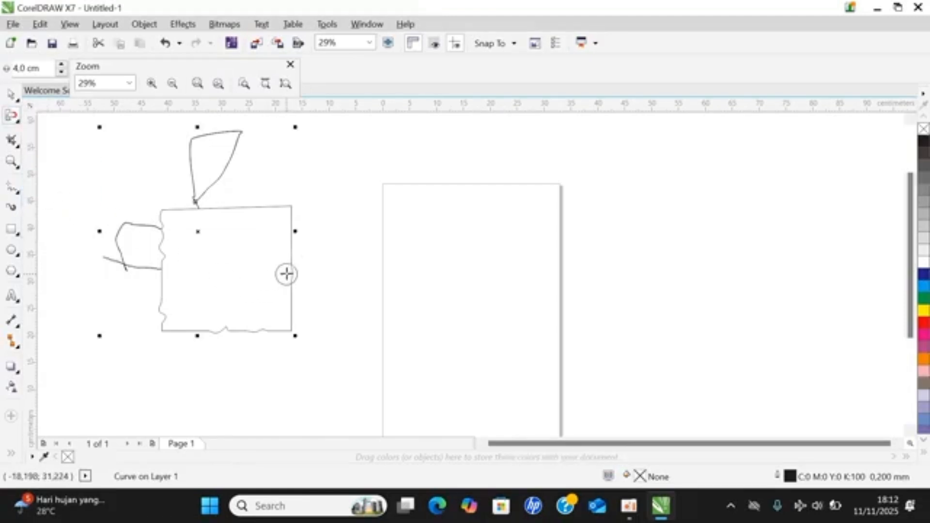
{"action": "left_click_drag", "start_coordinate": [291, 273], "coordinate": [279, 276]}
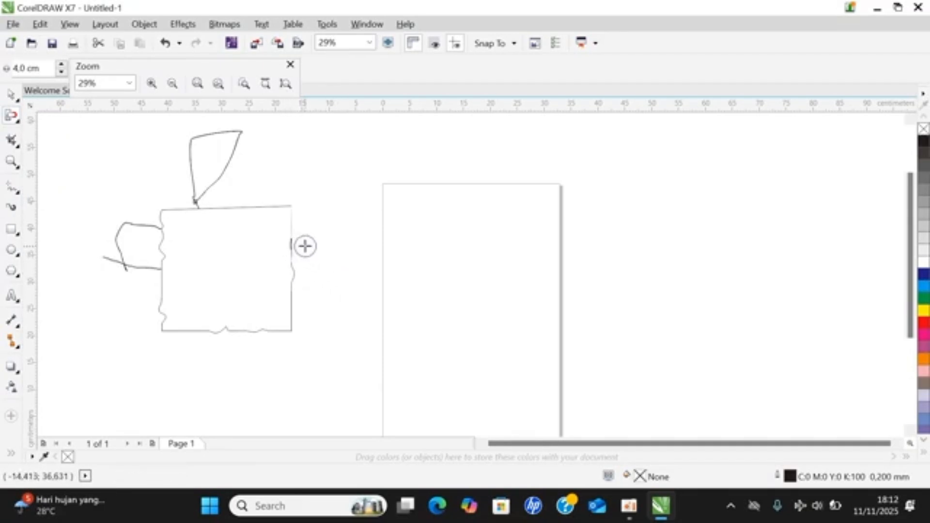
Step: Smear the curve's upper-left corner inward and downward using a 4.0 cm nib
{"action": "left_click", "coordinate": [19, 121]}
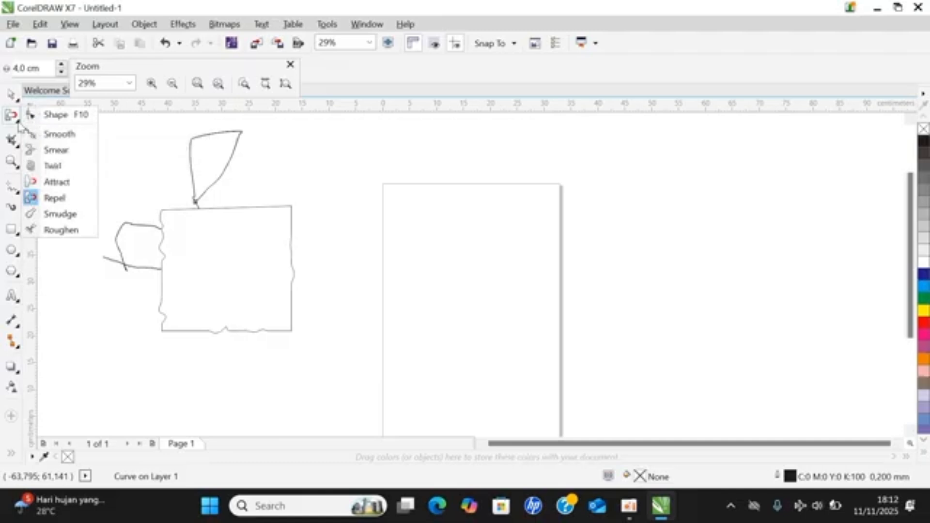
{"action": "left_click", "coordinate": [47, 152]}
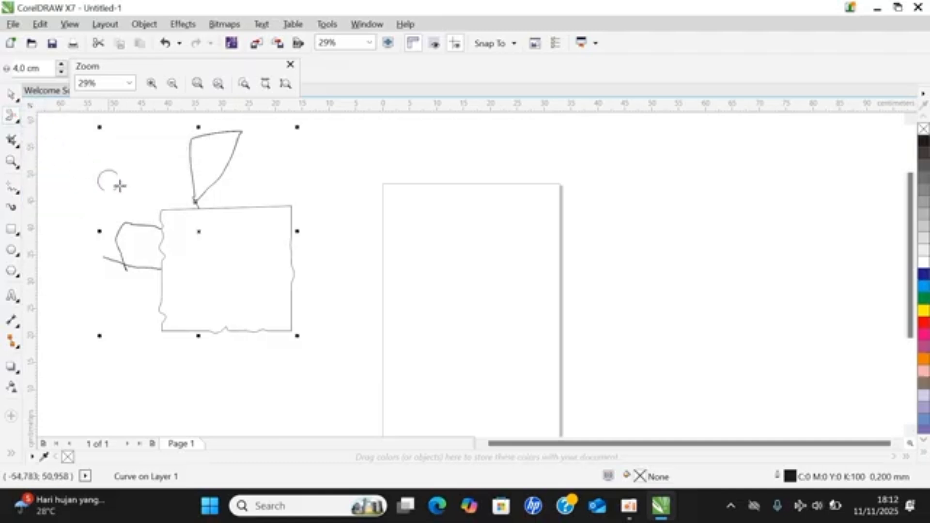
{"action": "left_click_drag", "start_coordinate": [166, 210], "coordinate": [187, 257]}
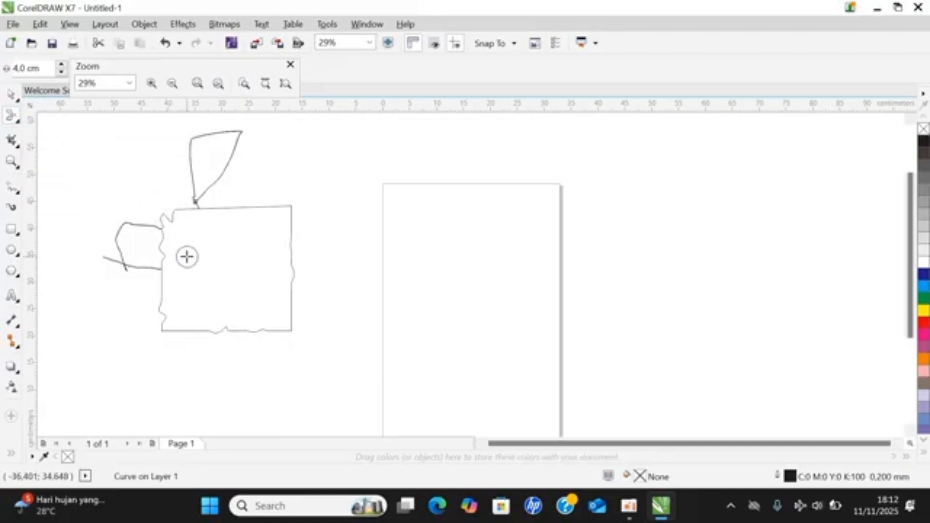
Step: Try cropping the curve to a tall rectangular area covering its left half and part of the upper strand
{"action": "left_click", "coordinate": [19, 146]}
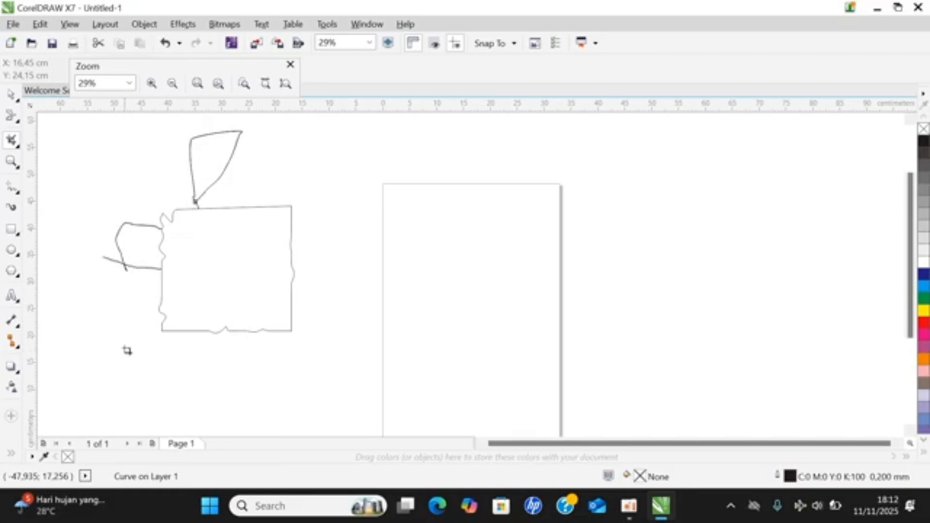
{"action": "left_click_drag", "start_coordinate": [124, 345], "coordinate": [235, 159]}
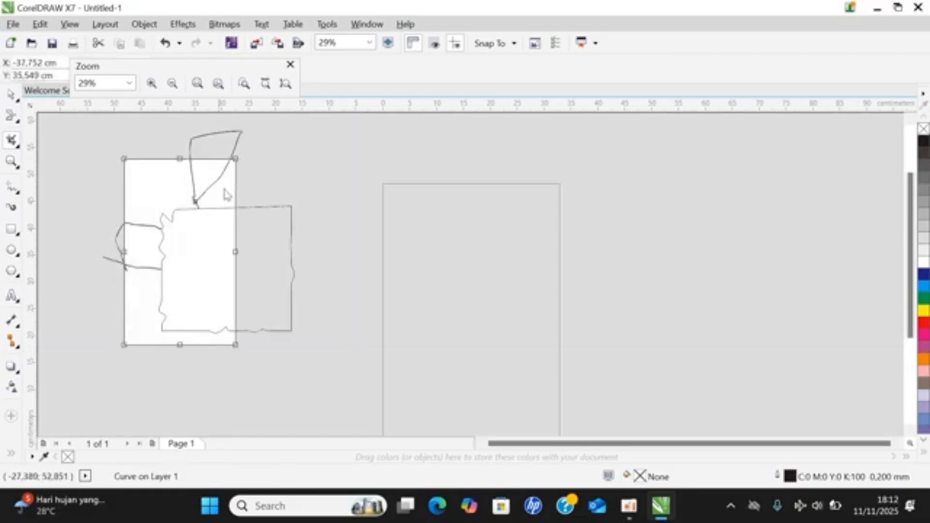
{"action": "left_click", "coordinate": [191, 270]}
{"action": "double_click", "coordinate": [192, 269]}
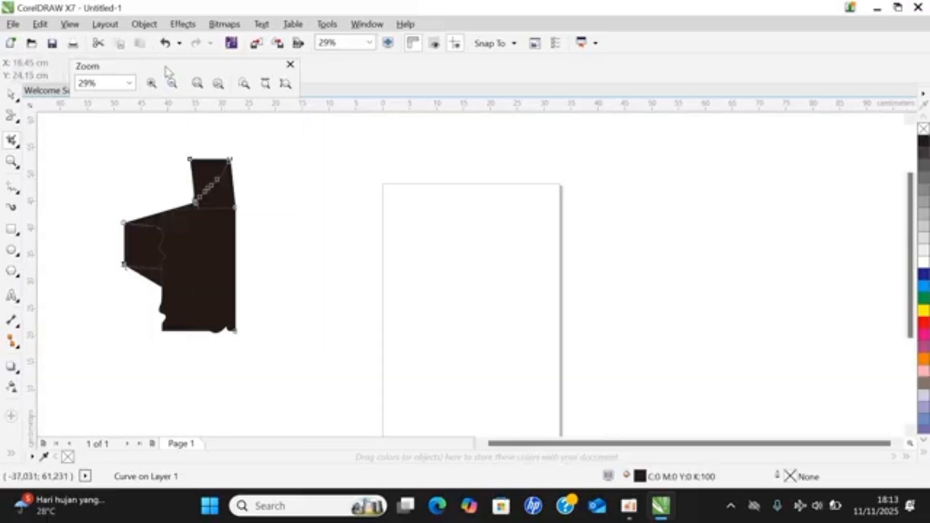
Step: Undo the crop and close the floating Zoom toolbar
{"action": "left_click", "coordinate": [166, 44]}
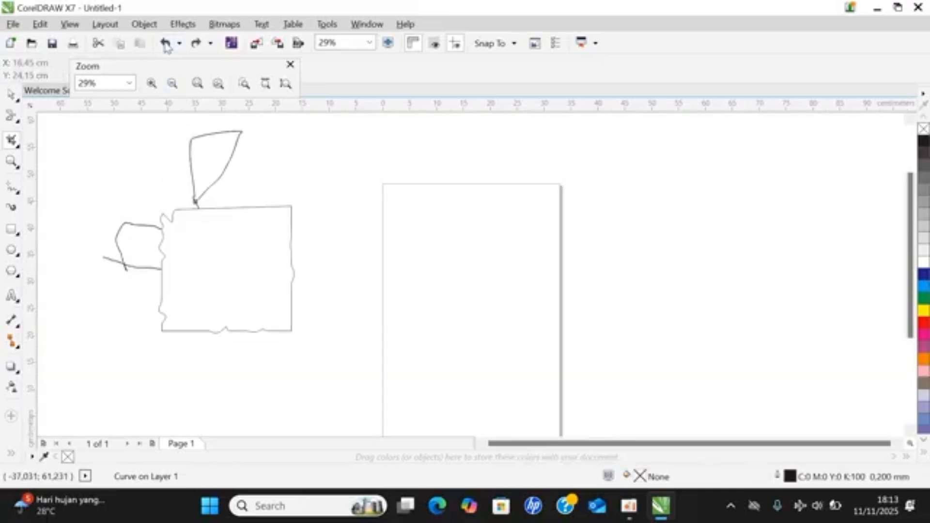
{"action": "left_click", "coordinate": [289, 65]}
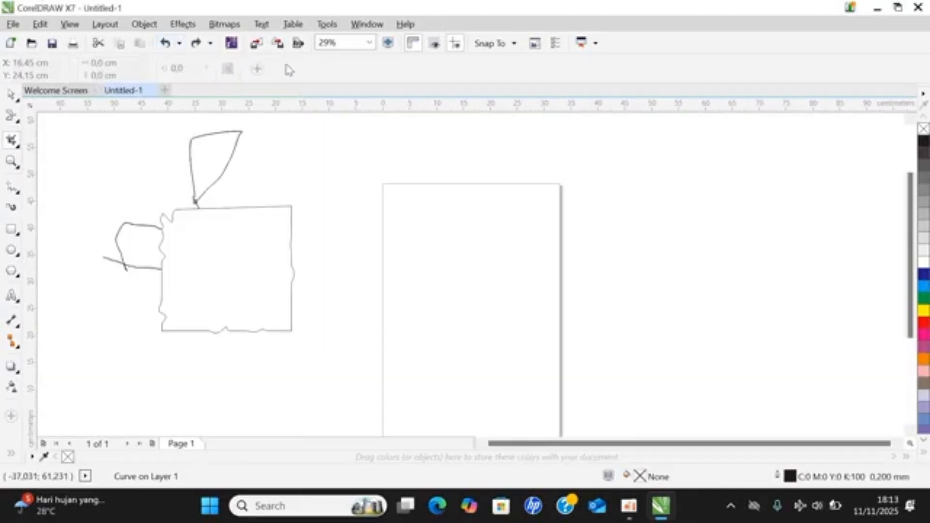
Step: Try splitting the curve with the Knife tool from its upper edge's midpoint down to the lower edge, and undo the cut
{"action": "left_click", "coordinate": [18, 150]}
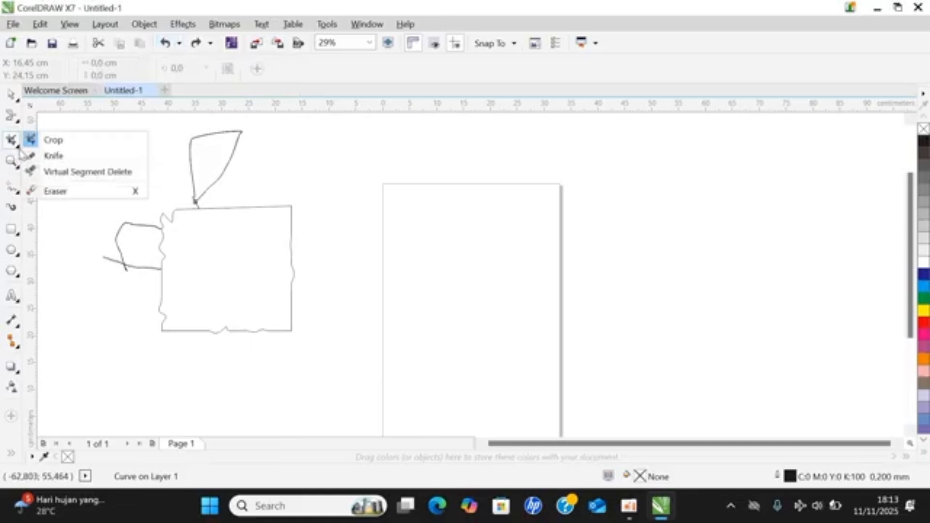
{"action": "left_click", "coordinate": [38, 155]}
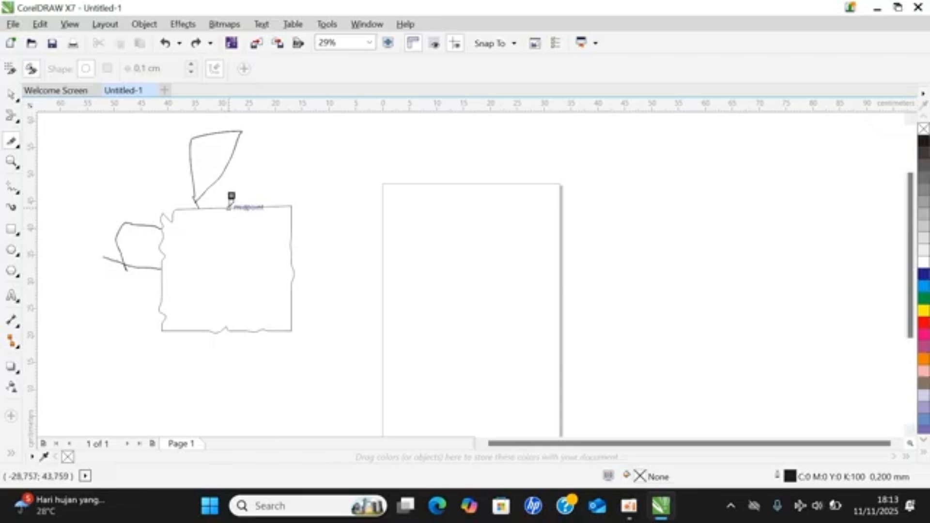
{"action": "left_click_drag", "start_coordinate": [231, 199], "coordinate": [239, 330]}
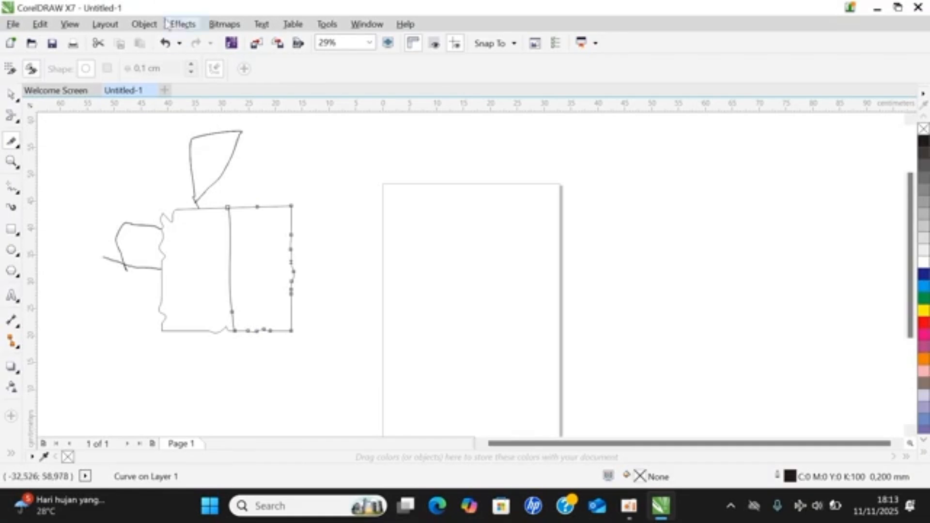
{"action": "left_click", "coordinate": [166, 44]}
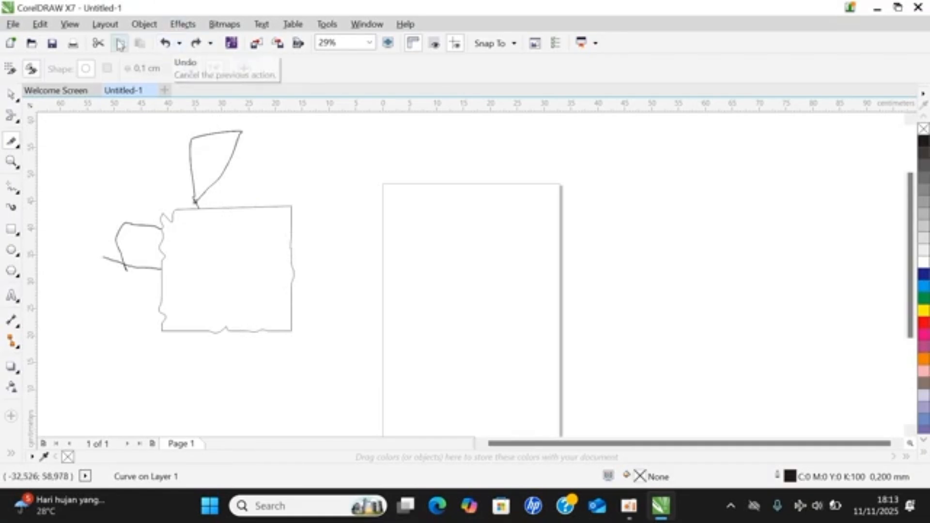
Step: Try erasing across the curve's left side and upper strand with a 0.1 cm Eraser, and undo the erasing
{"action": "left_click", "coordinate": [18, 148]}
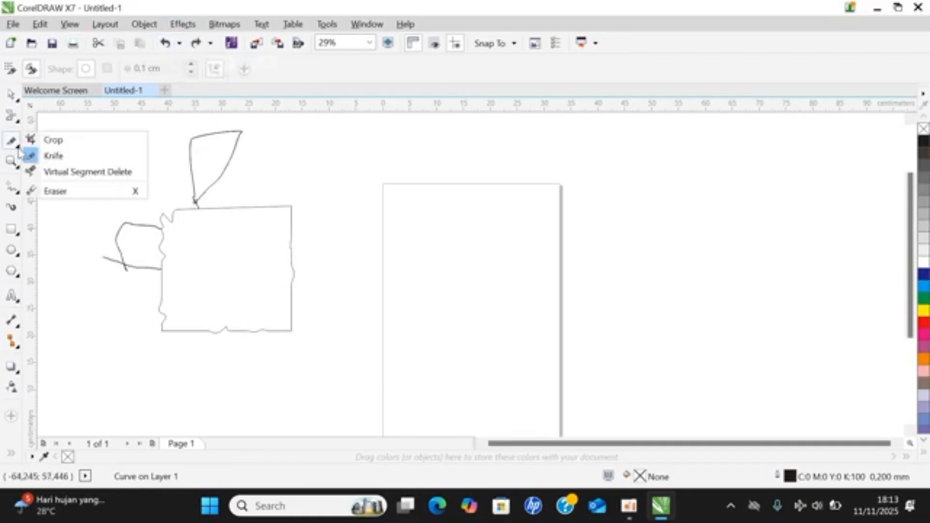
{"action": "left_click", "coordinate": [53, 191]}
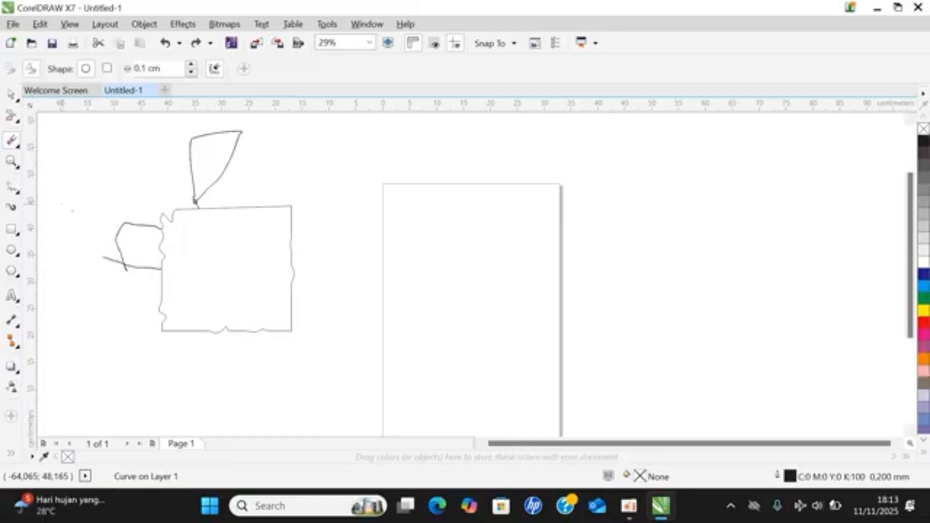
{"action": "mouse_move", "coordinate": [175, 278]}
{"action": "left_mouse_down"}
{"action": "mouse_move", "coordinate": [158, 282]}
{"action": "mouse_move", "coordinate": [155, 319]}
{"action": "mouse_move", "coordinate": [184, 109]}
{"action": "mouse_move", "coordinate": [166, 106]}
{"action": "mouse_move", "coordinate": [193, 166]}
{"action": "mouse_move", "coordinate": [166, 143]}
{"action": "left_mouse_up"}
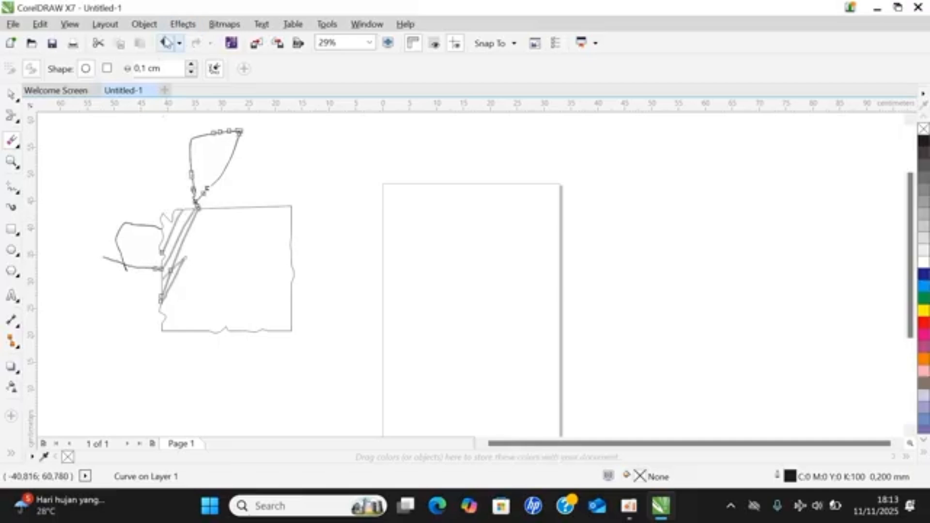
{"action": "left_click", "coordinate": [166, 42]}
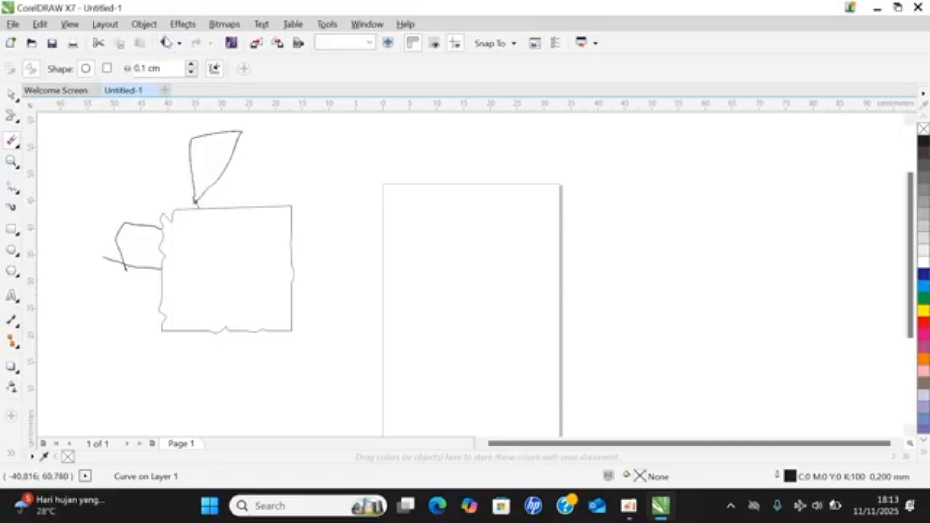
Step: Magnify the area around the curve's upper-left corner with the Zoom tool
{"action": "left_click", "coordinate": [16, 165]}
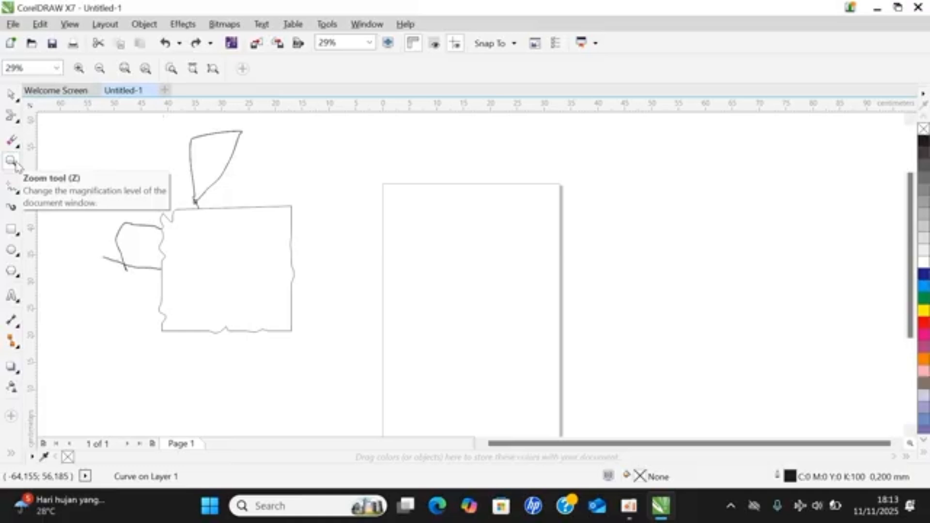
{"action": "left_click", "coordinate": [11, 162]}
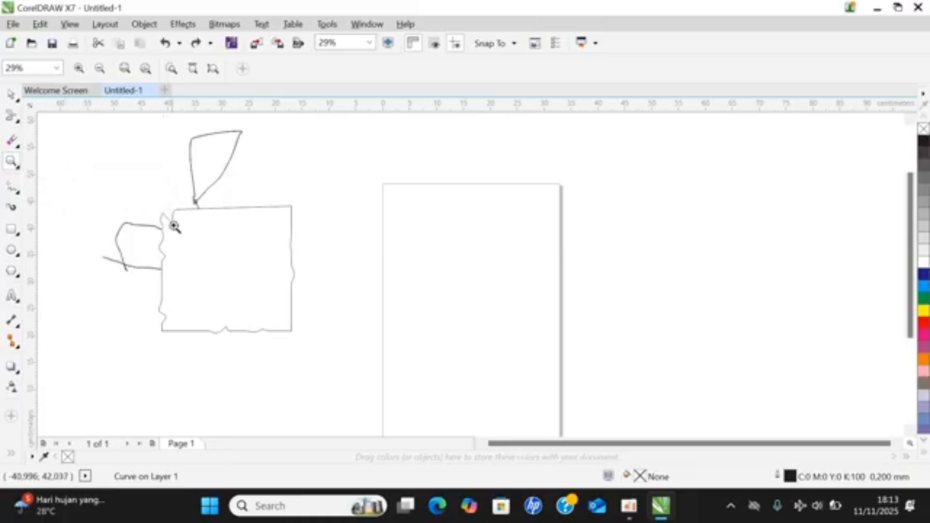
{"action": "left_click", "coordinate": [175, 228]}
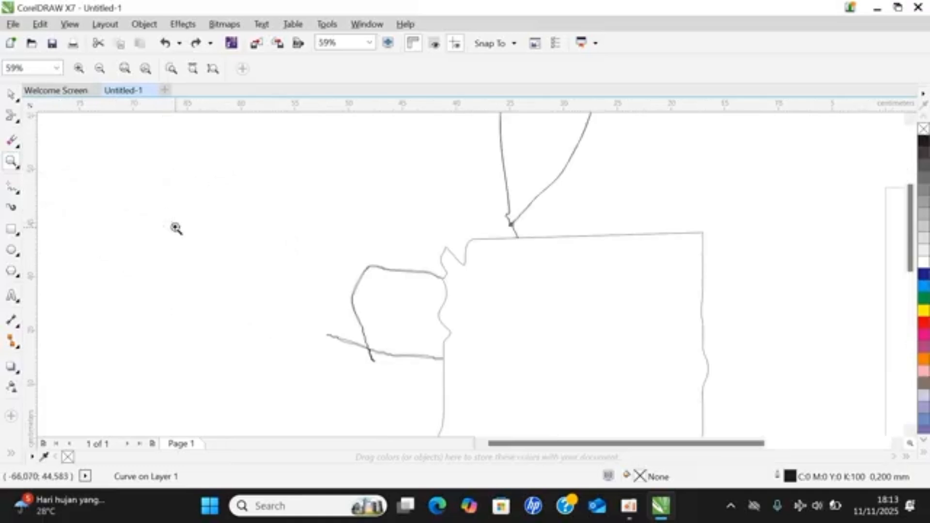
Step: Zoom out from the drawing and magnify the empty area beside it, then fit all objects in the view
{"action": "left_click", "coordinate": [99, 68]}
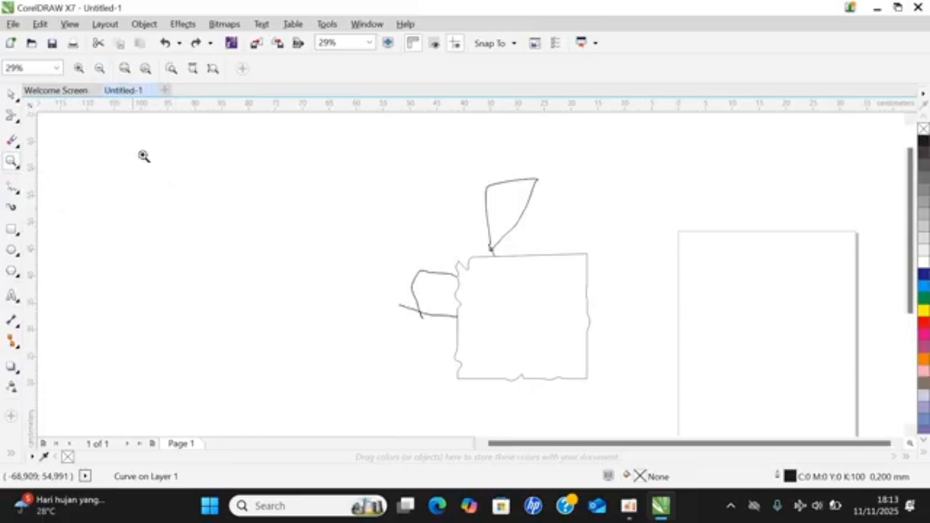
{"action": "left_click", "coordinate": [206, 229]}
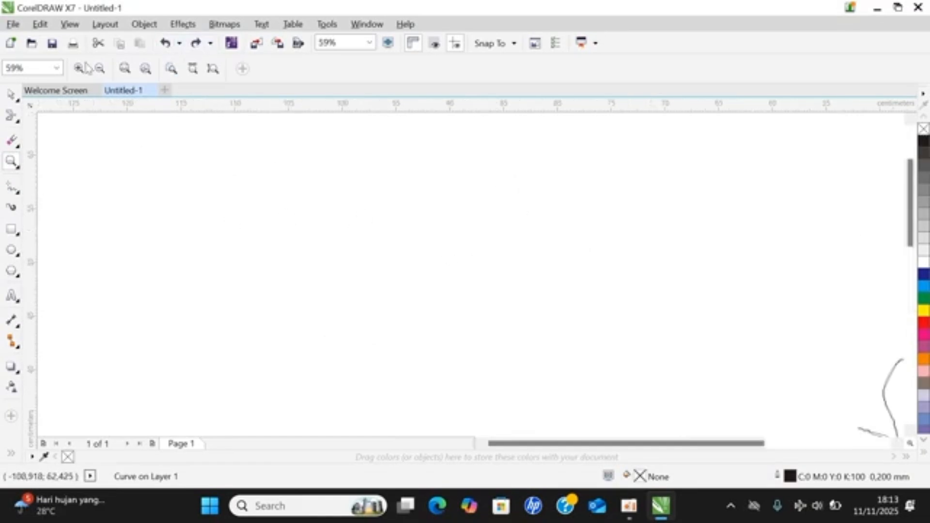
{"action": "left_click", "coordinate": [57, 69]}
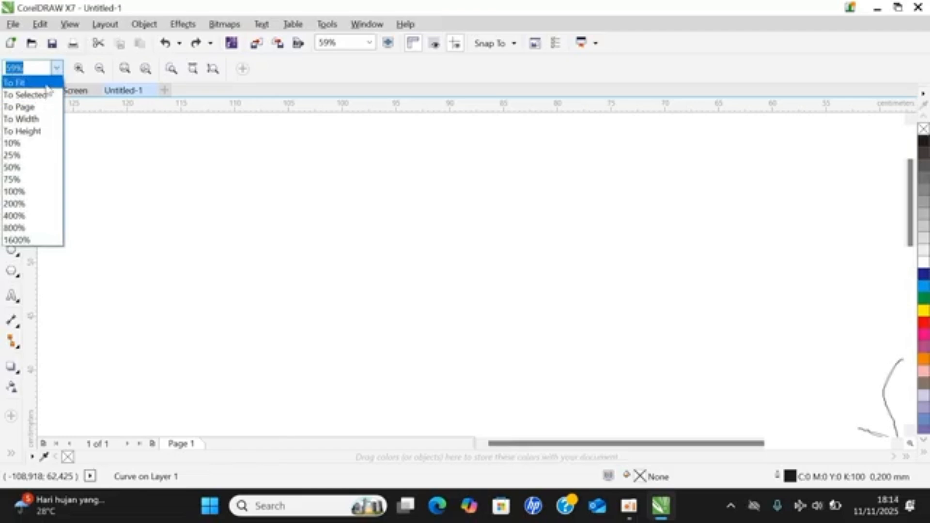
{"action": "left_click", "coordinate": [46, 84]}
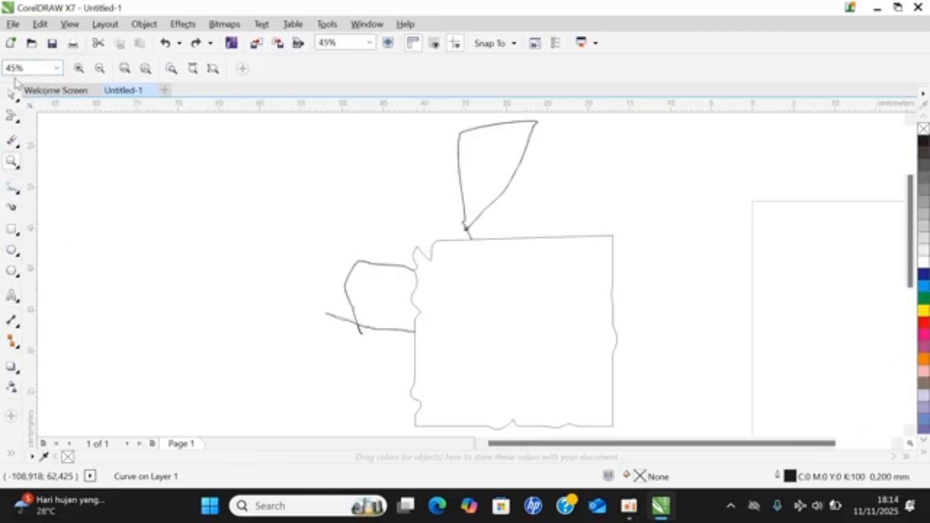
{"action": "left_click", "coordinate": [57, 68]}
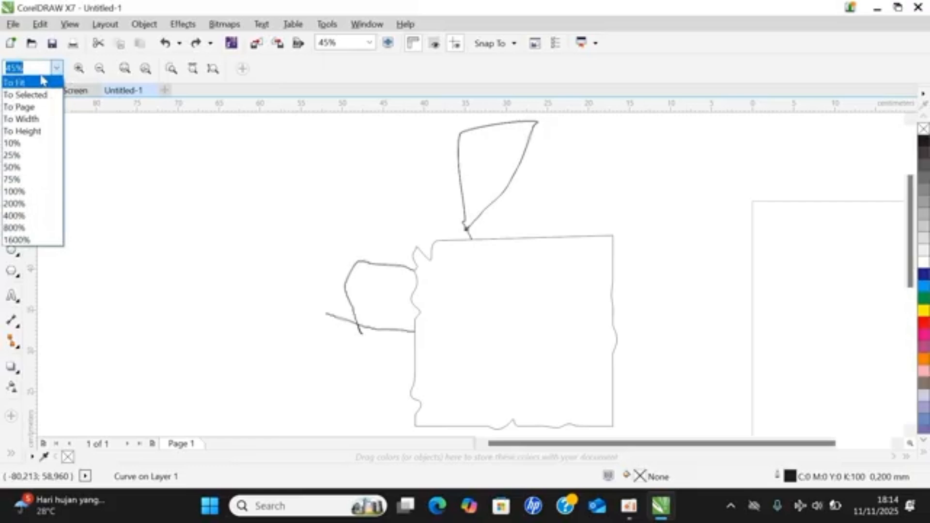
{"action": "left_click", "coordinate": [43, 78]}
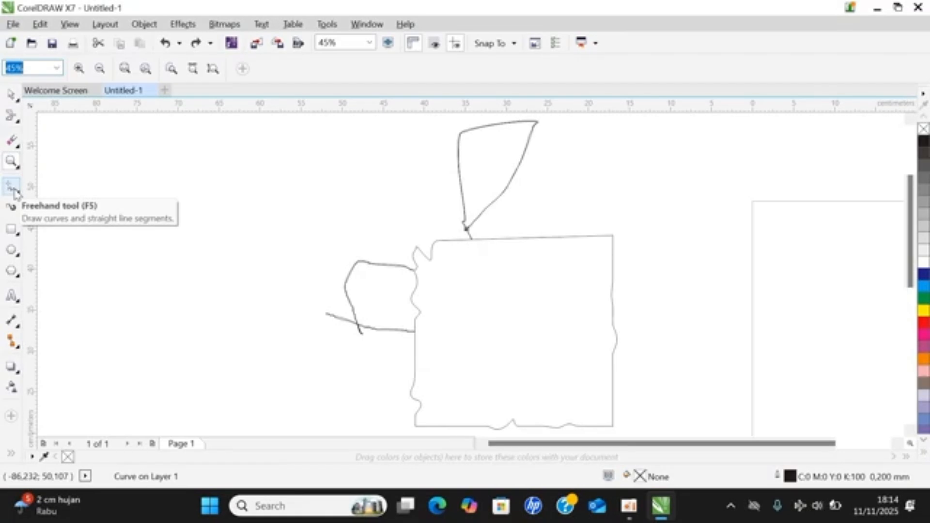
Step: Try drawing a slanted Freehand line about 20.6 cm wide and 10.5 cm high left of the curve, and undo it
{"action": "left_click", "coordinate": [12, 189]}
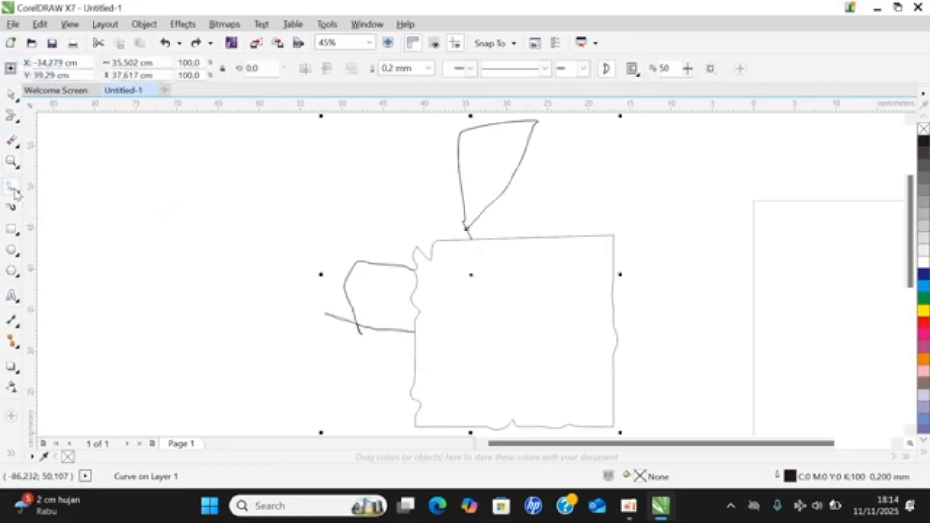
{"action": "left_click_drag", "start_coordinate": [150, 315], "coordinate": [322, 224]}
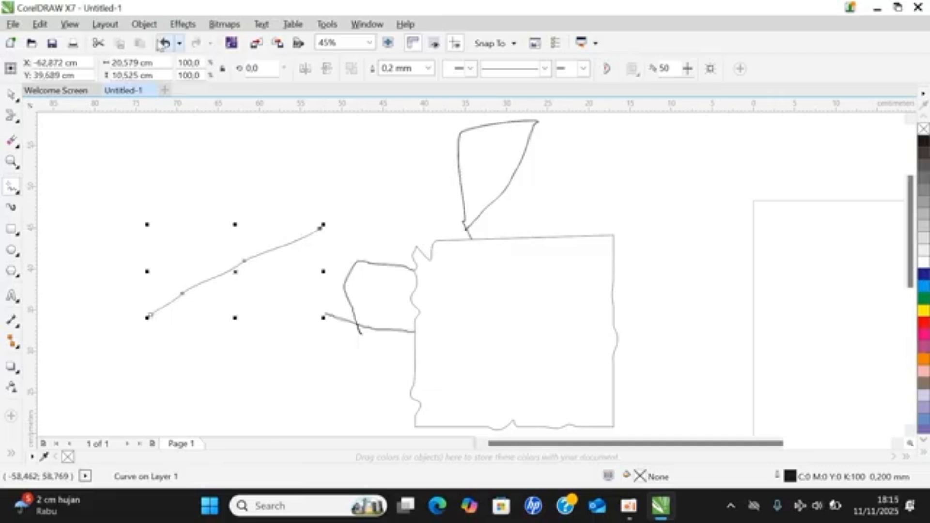
{"action": "left_click", "coordinate": [166, 43]}
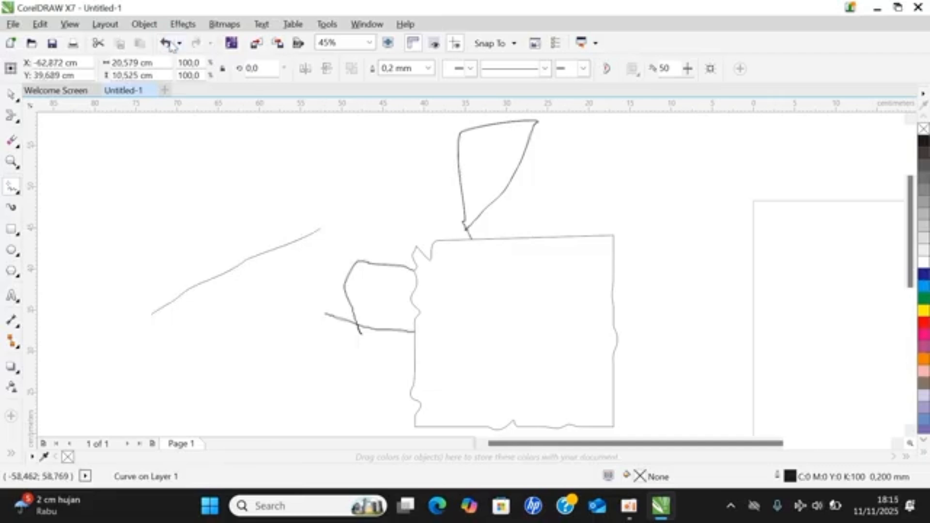
Step: Try drawing a horizontal 2-Point Line about 25.6 cm long from the curve's left-edge midpoint across to its right side, and undo it
{"action": "left_click", "coordinate": [20, 194]}
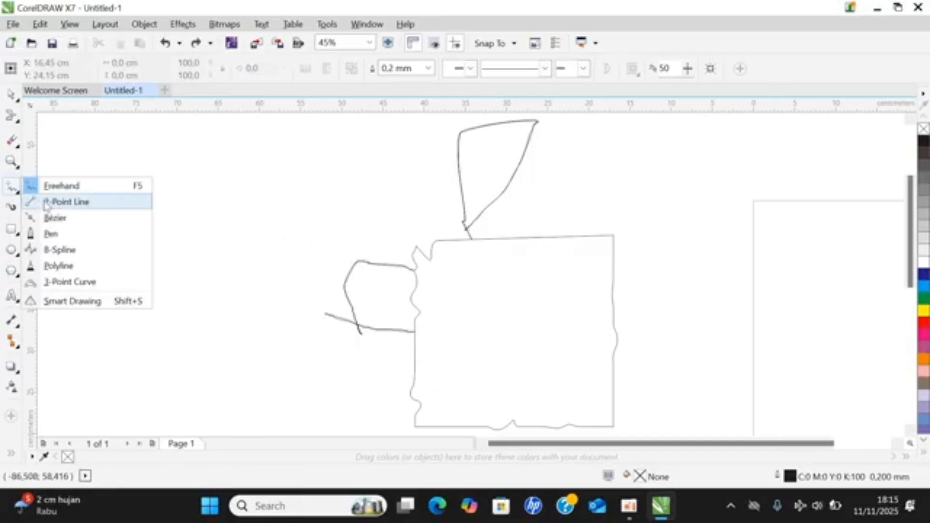
{"action": "left_click", "coordinate": [47, 206]}
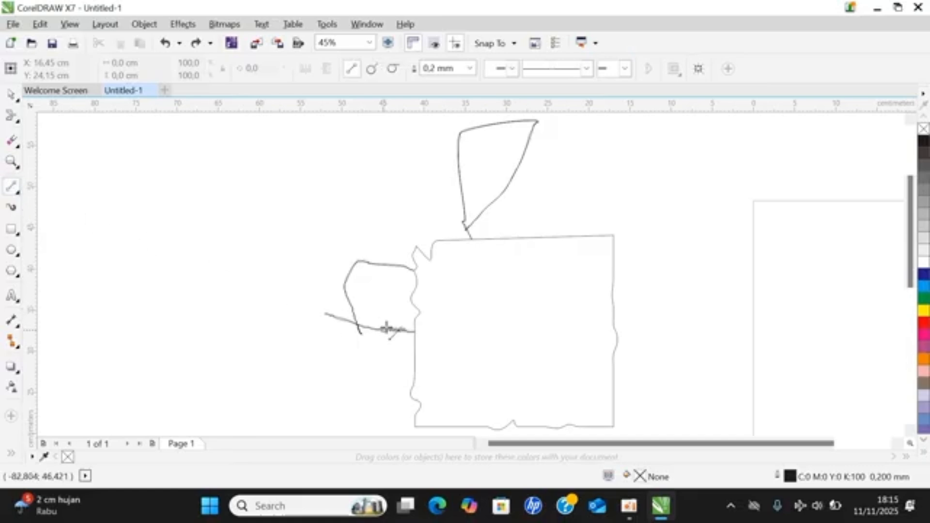
{"action": "left_click", "coordinate": [413, 338]}
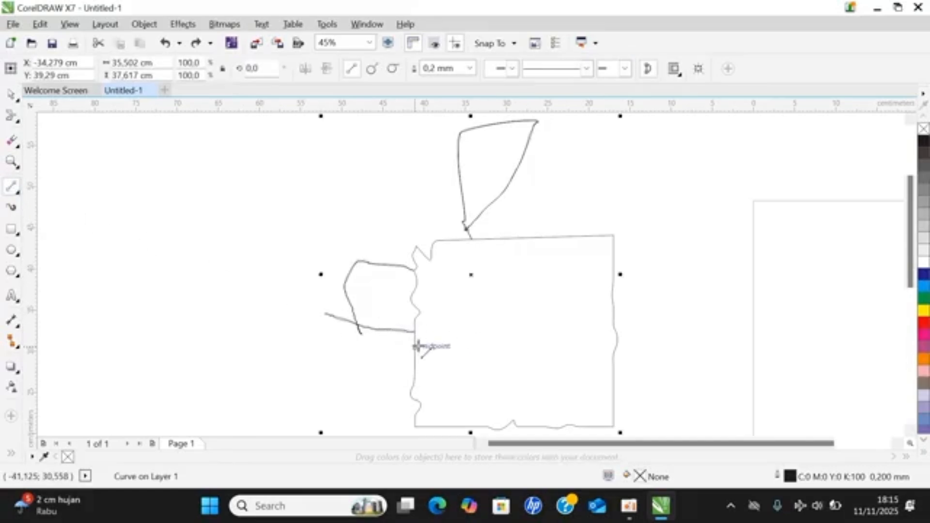
{"action": "left_click_drag", "start_coordinate": [415, 346], "coordinate": [628, 346]}
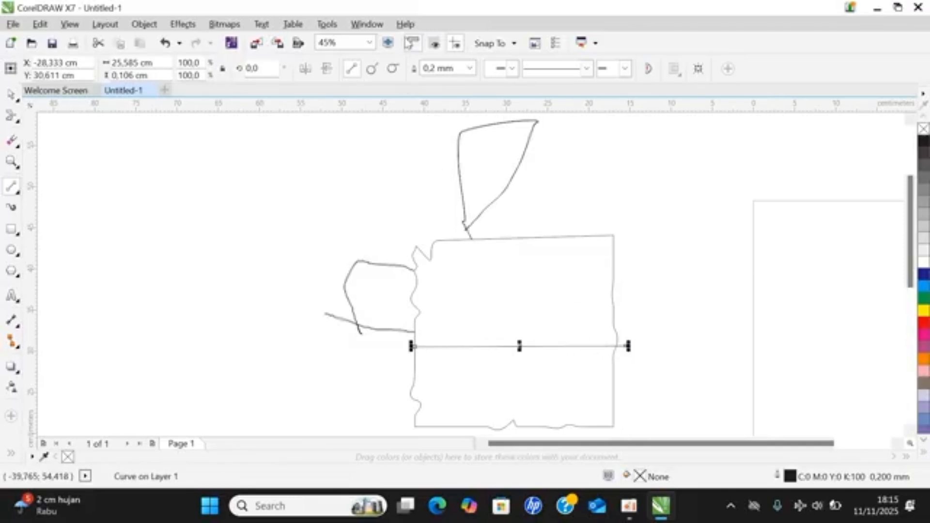
{"action": "left_click", "coordinate": [166, 45]}
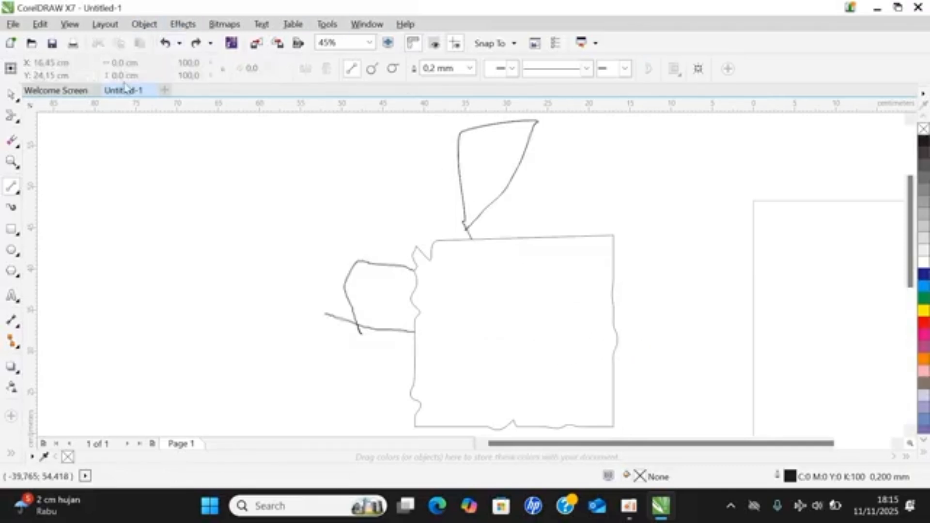
Step: Draw an open zigzag Bézier curve about 16.8 cm wide and 9.2 cm high left of the rectangular curve, undoing its last segment
{"action": "left_click", "coordinate": [18, 195]}
{"action": "left_click", "coordinate": [49, 217]}
{"action": "left_click", "coordinate": [79, 246]}
{"action": "left_click", "coordinate": [122, 208]}
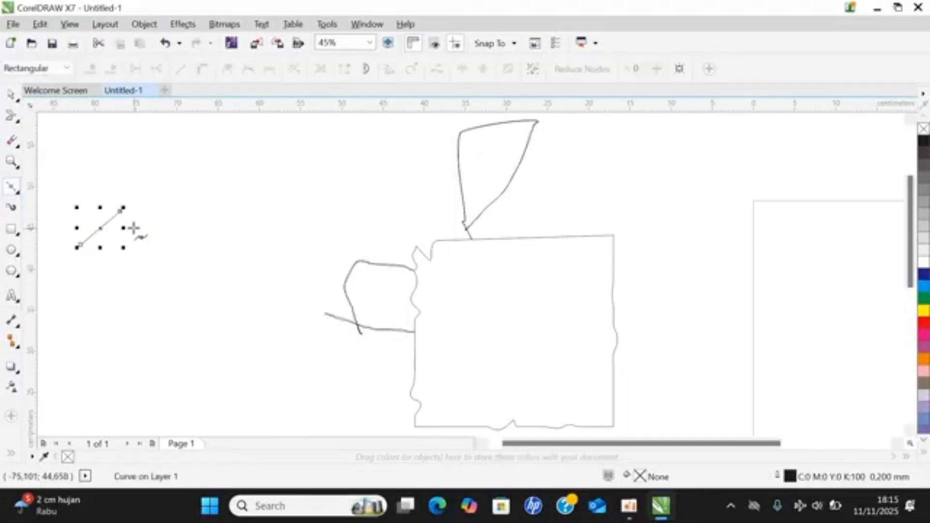
{"action": "left_click", "coordinate": [131, 239]}
{"action": "left_click", "coordinate": [149, 228]}
{"action": "left_click", "coordinate": [175, 202]}
{"action": "left_click", "coordinate": [185, 233]}
{"action": "left_click", "coordinate": [219, 208]}
{"action": "left_click_drag", "start_coordinate": [190, 276], "coordinate": [258, 274]}
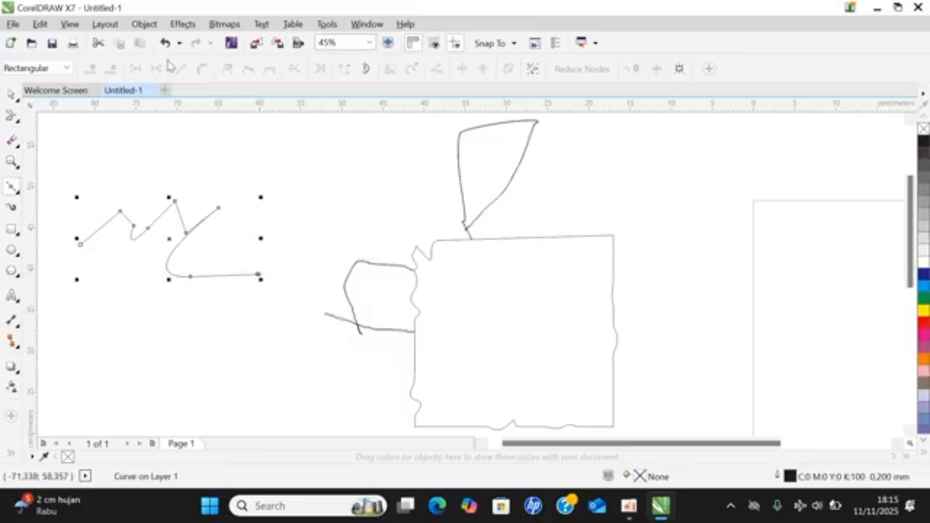
{"action": "left_click", "coordinate": [166, 42]}
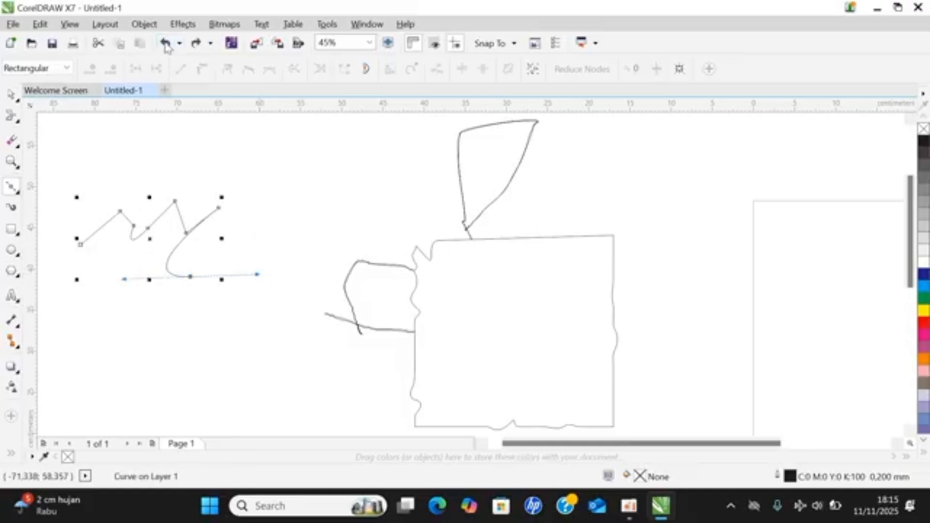
Step: Draw an open wavy line about 17.5 cm wide and 5.4 cm high below the Bézier curve with the Pen tool
{"action": "left_click", "coordinate": [18, 194]}
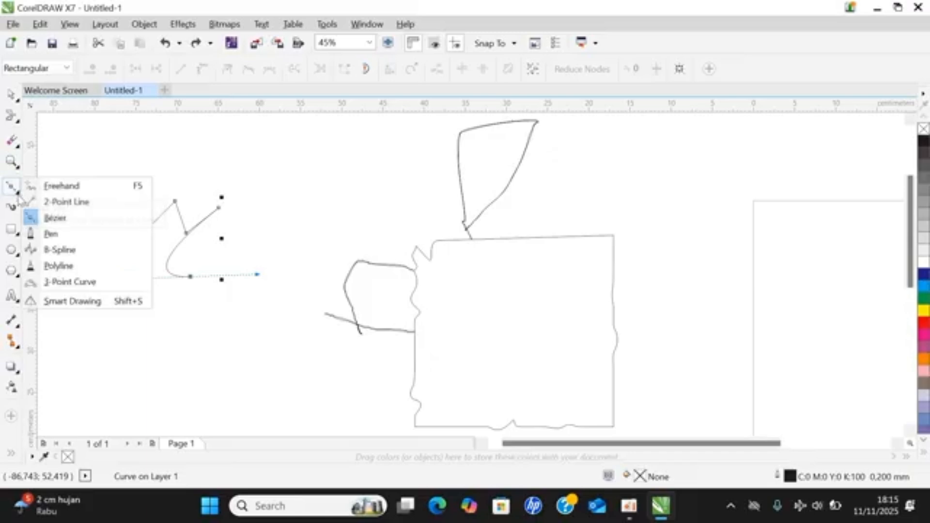
{"action": "left_click", "coordinate": [45, 235]}
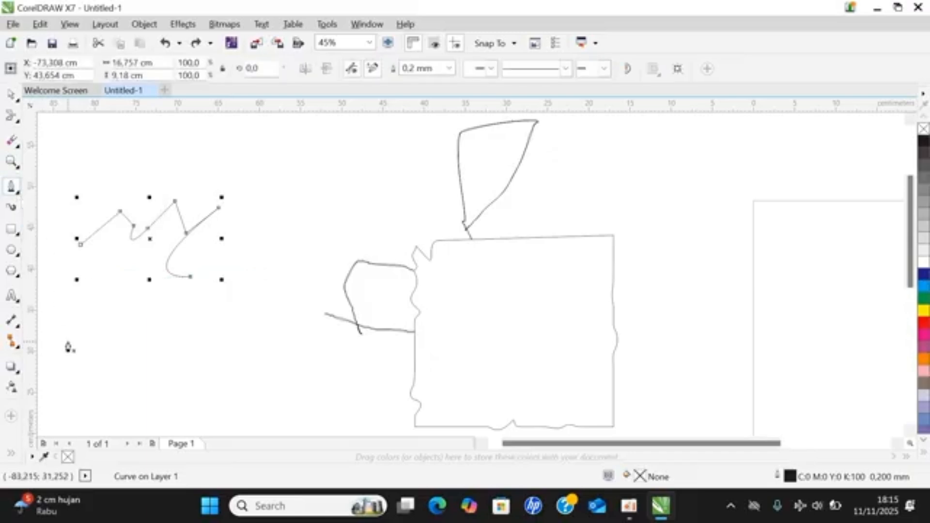
{"action": "left_click_drag", "start_coordinate": [69, 342], "coordinate": [68, 297]}
{"action": "left_click_drag", "start_coordinate": [121, 356], "coordinate": [145, 315]}
{"action": "left_click", "coordinate": [158, 321]}
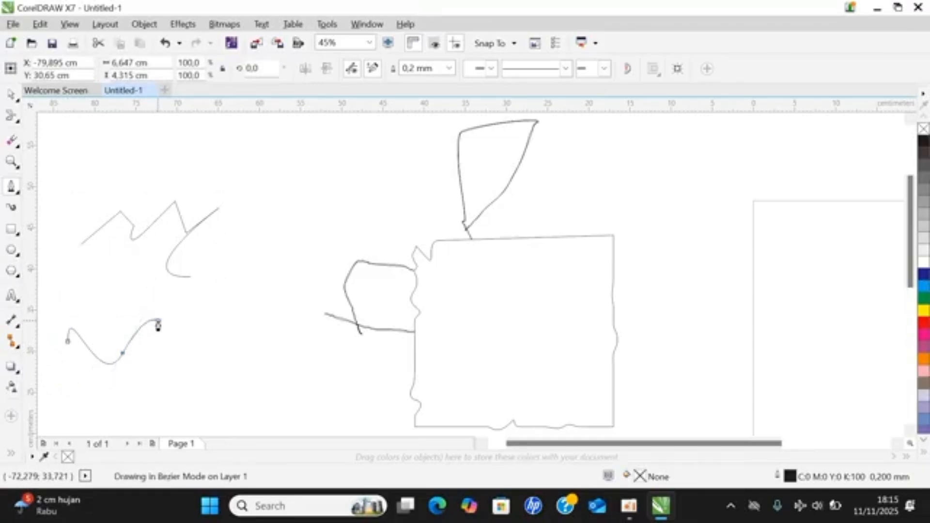
{"action": "left_click", "coordinate": [195, 363]}
{"action": "double_click", "coordinate": [212, 341]}
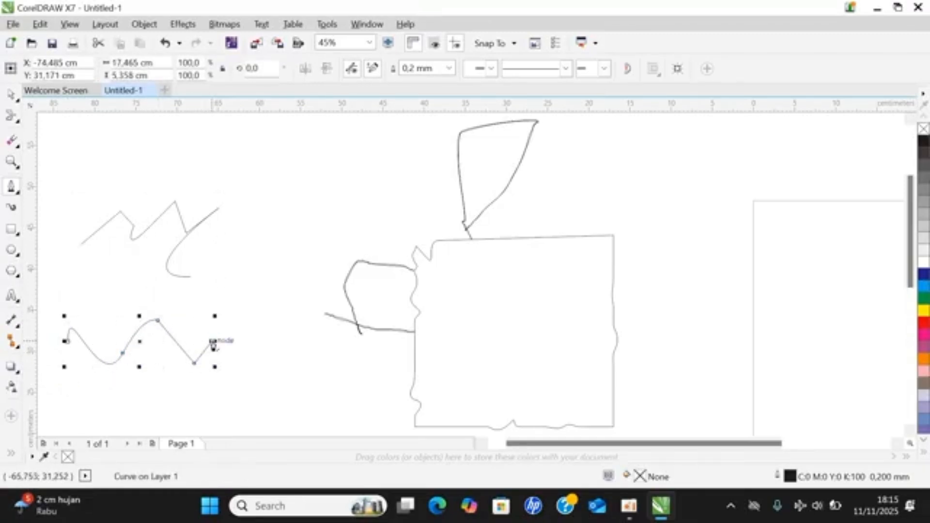
Step: Extend the wavy pen line from its right end with one curved and three straight segments to about 24 by 12.5 cm
{"action": "left_click_drag", "start_coordinate": [214, 340], "coordinate": [252, 379]}
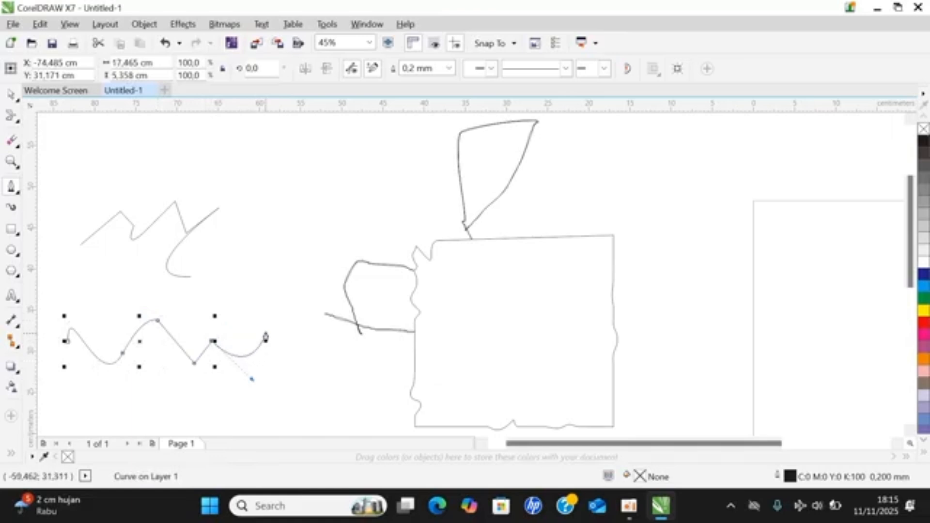
{"action": "left_click", "coordinate": [247, 282]}
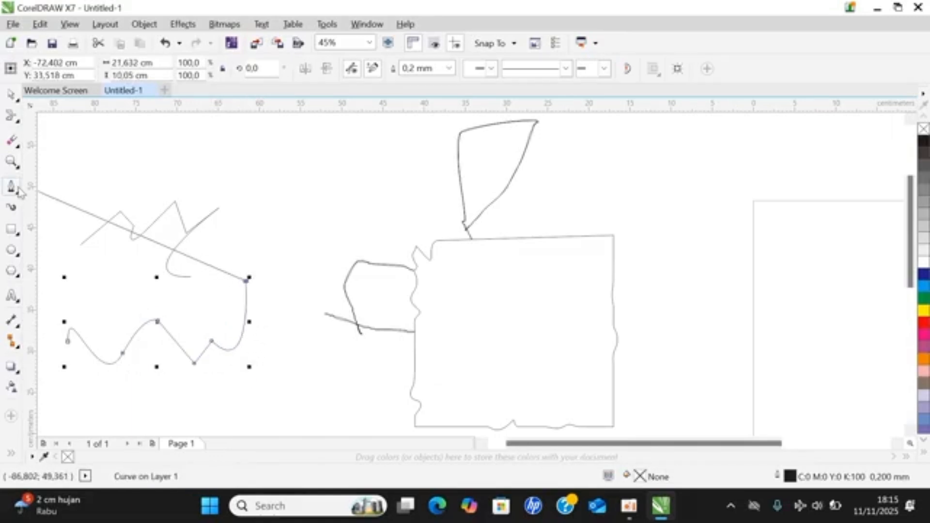
{"action": "left_click", "coordinate": [268, 270]}
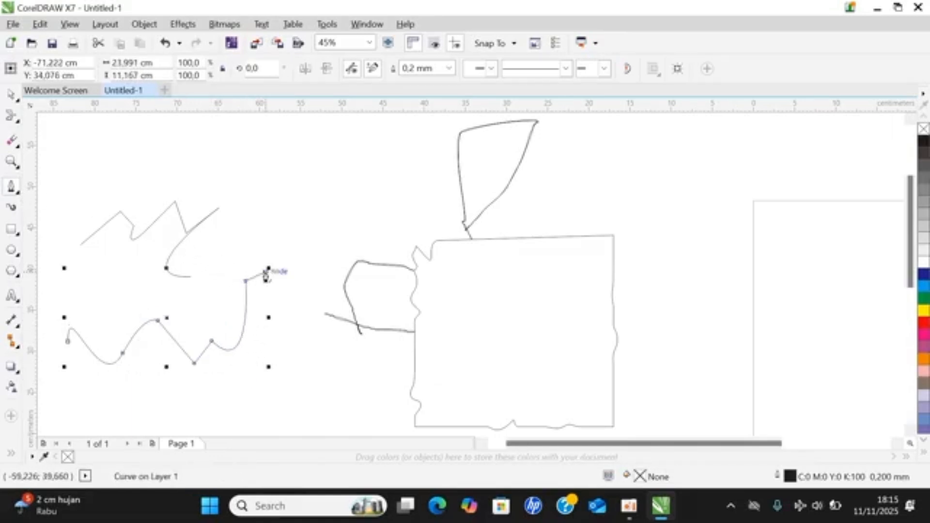
{"action": "left_click", "coordinate": [212, 264]}
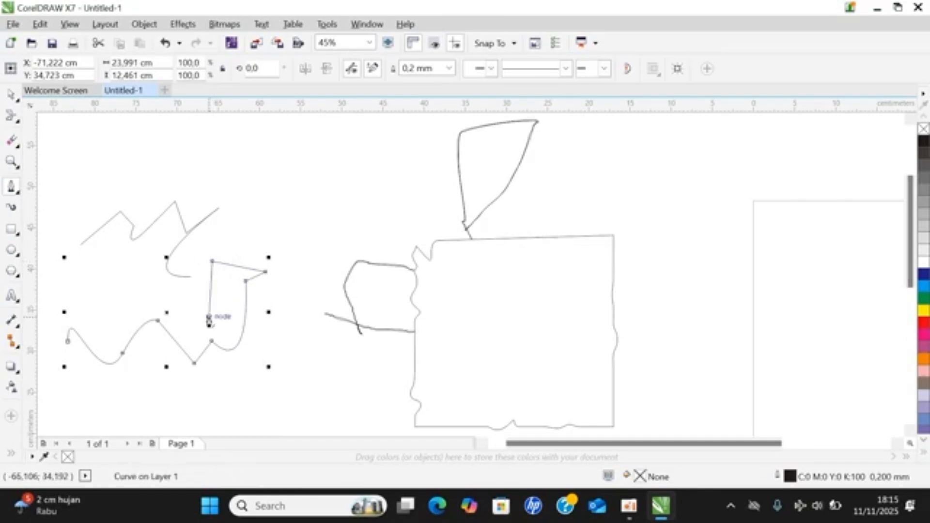
{"action": "left_click", "coordinate": [209, 319]}
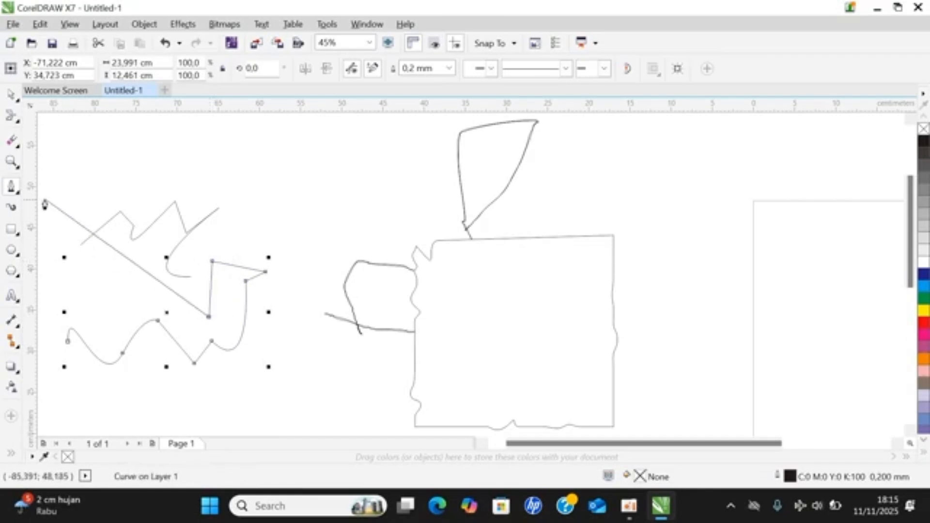
Step: End the pen line and draw a straight, slanted B-Spline about 7.8 cm long right of the Bézier curve
{"action": "left_click", "coordinate": [18, 194]}
{"action": "left_click", "coordinate": [39, 233]}
{"action": "left_click", "coordinate": [18, 193]}
{"action": "left_click", "coordinate": [14, 192]}
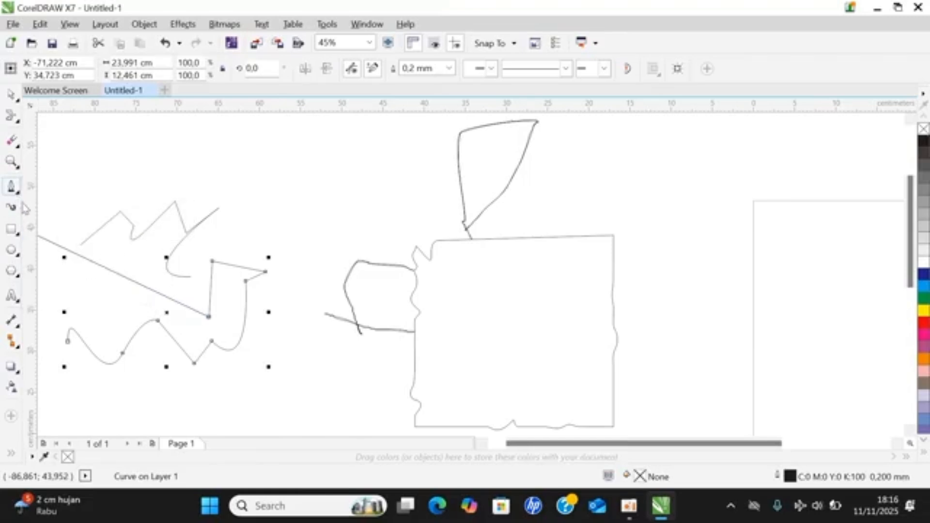
{"action": "left_click", "coordinate": [17, 193]}
{"action": "left_click", "coordinate": [17, 193]}
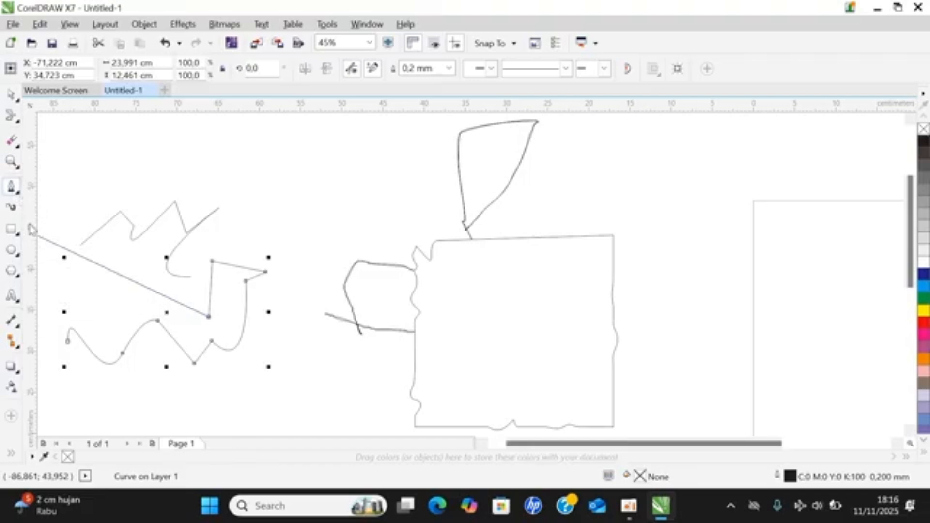
{"action": "left_click", "coordinate": [17, 193]}
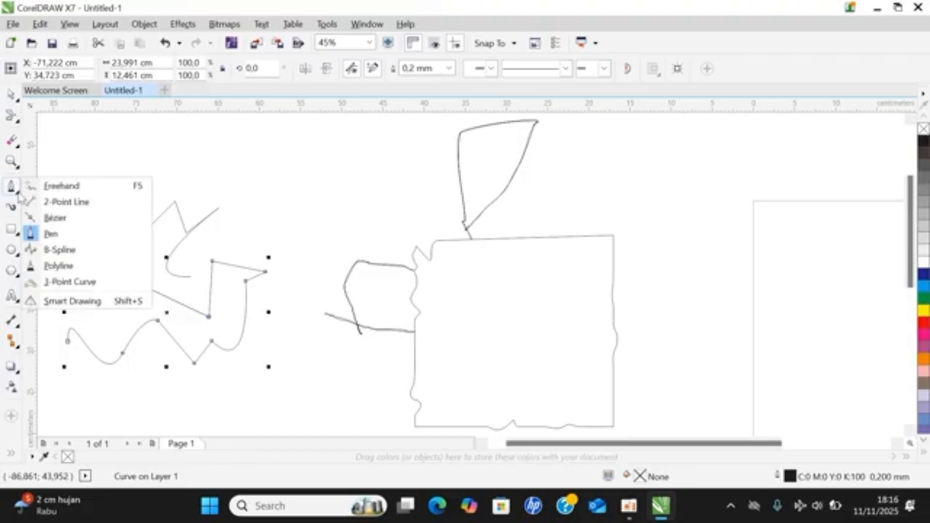
{"action": "left_click", "coordinate": [50, 251]}
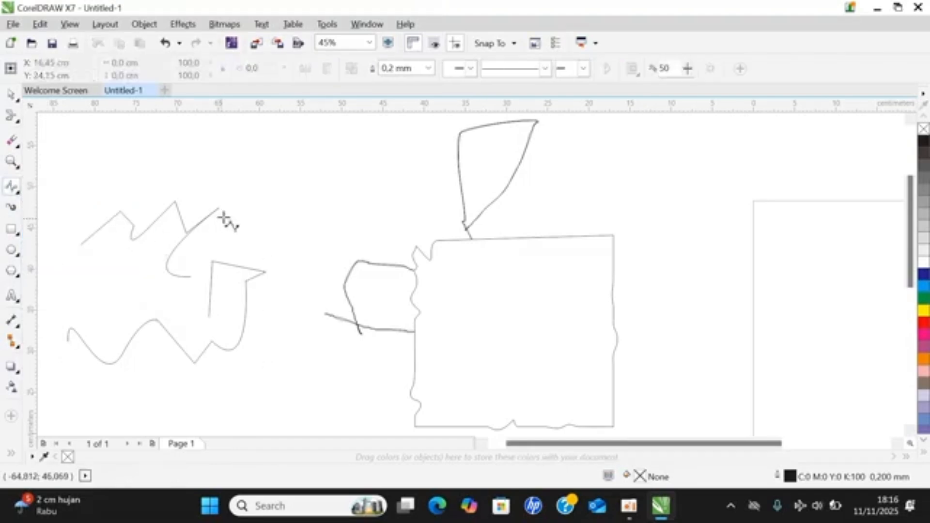
{"action": "left_click", "coordinate": [250, 206]}
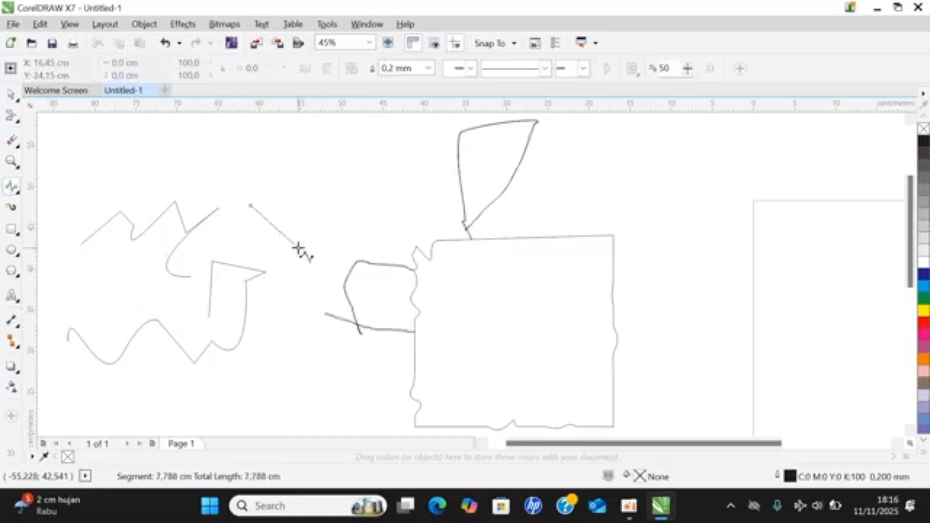
{"action": "double_click", "coordinate": [300, 249]}
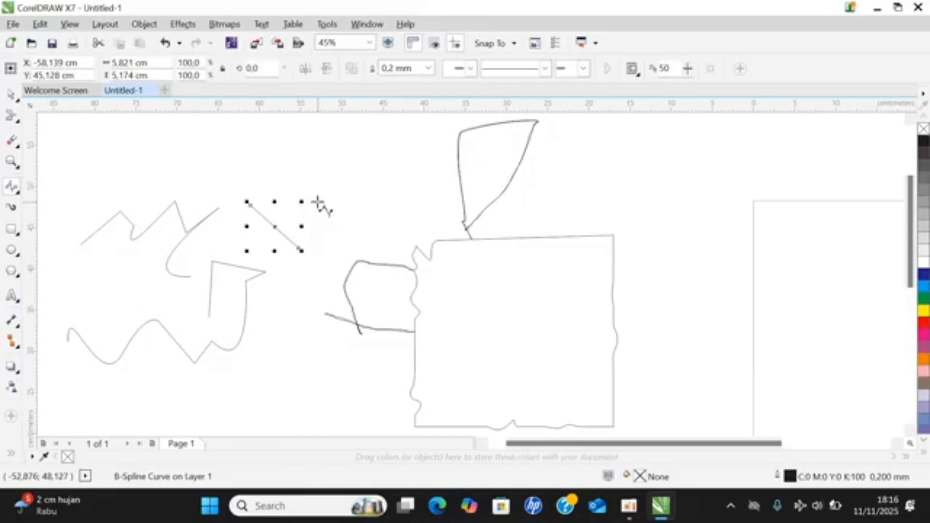
Step: Draw a looping B-Spline about 17.4 cm wide and 15.1 cm high that ends at the Bézier curve's highest peak
{"action": "left_click", "coordinate": [318, 203]}
{"action": "left_click", "coordinate": [298, 324]}
{"action": "left_click", "coordinate": [307, 329]}
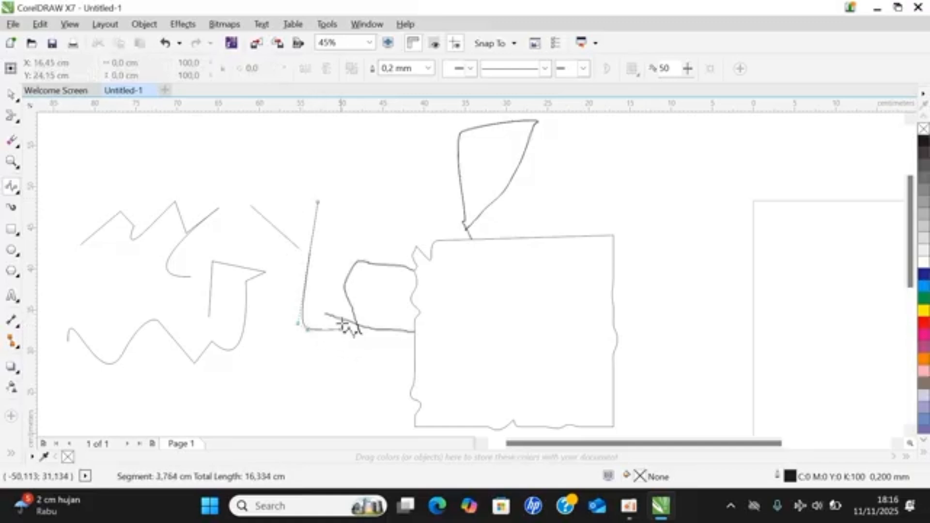
{"action": "left_click", "coordinate": [350, 305]}
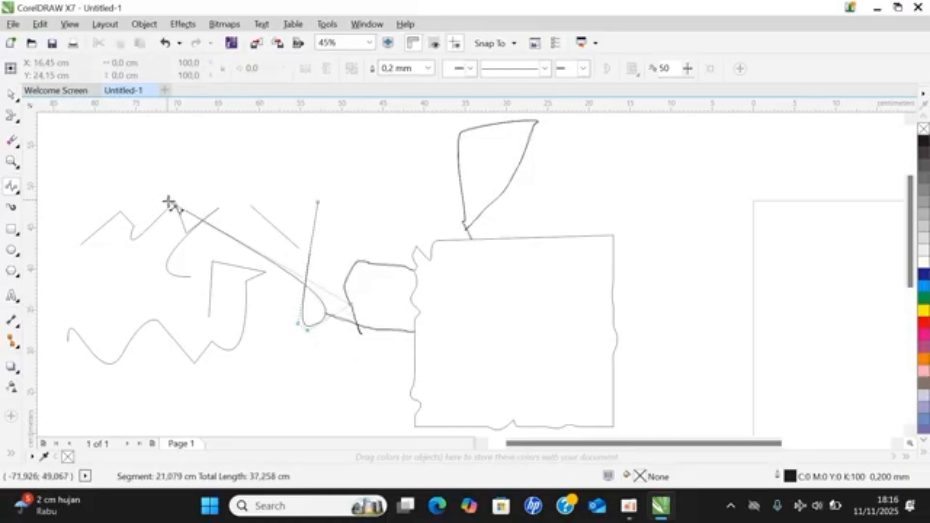
{"action": "double_click", "coordinate": [183, 209]}
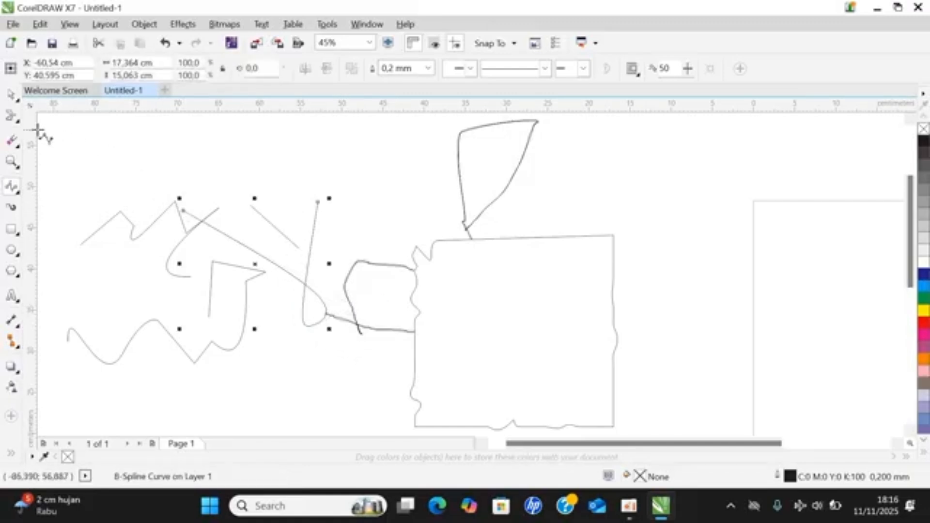
Step: Paint three thick curved Artistic Media strokes above and over the thin lines, the last one looping and about 24.2 by 12 cm
{"action": "left_click", "coordinate": [12, 208]}
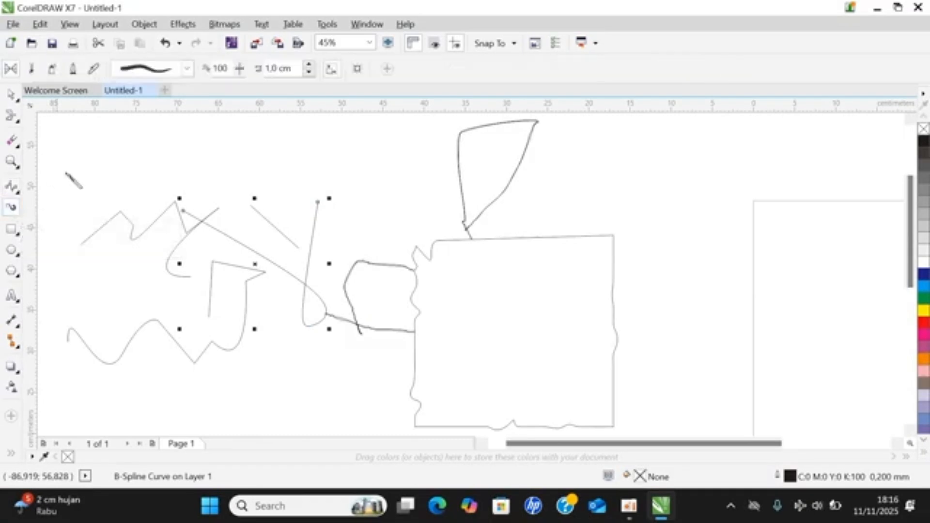
{"action": "mouse_move", "coordinate": [91, 163]}
{"action": "left_mouse_down"}
{"action": "mouse_move", "coordinate": [140, 132]}
{"action": "mouse_move", "coordinate": [155, 175]}
{"action": "mouse_move", "coordinate": [114, 194]}
{"action": "left_mouse_up"}
{"action": "mouse_move", "coordinate": [242, 171]}
{"action": "left_mouse_down"}
{"action": "mouse_move", "coordinate": [310, 128]}
{"action": "mouse_move", "coordinate": [306, 166]}
{"action": "mouse_move", "coordinate": [399, 175]}
{"action": "mouse_move", "coordinate": [392, 169]}
{"action": "left_mouse_up"}
{"action": "mouse_move", "coordinate": [341, 208]}
{"action": "left_mouse_down"}
{"action": "mouse_move", "coordinate": [402, 198]}
{"action": "mouse_move", "coordinate": [334, 267]}
{"action": "mouse_move", "coordinate": [384, 217]}
{"action": "mouse_move", "coordinate": [461, 211]}
{"action": "mouse_move", "coordinate": [443, 173]}
{"action": "mouse_move", "coordinate": [384, 213]}
{"action": "mouse_move", "coordinate": [270, 264]}
{"action": "left_mouse_up"}
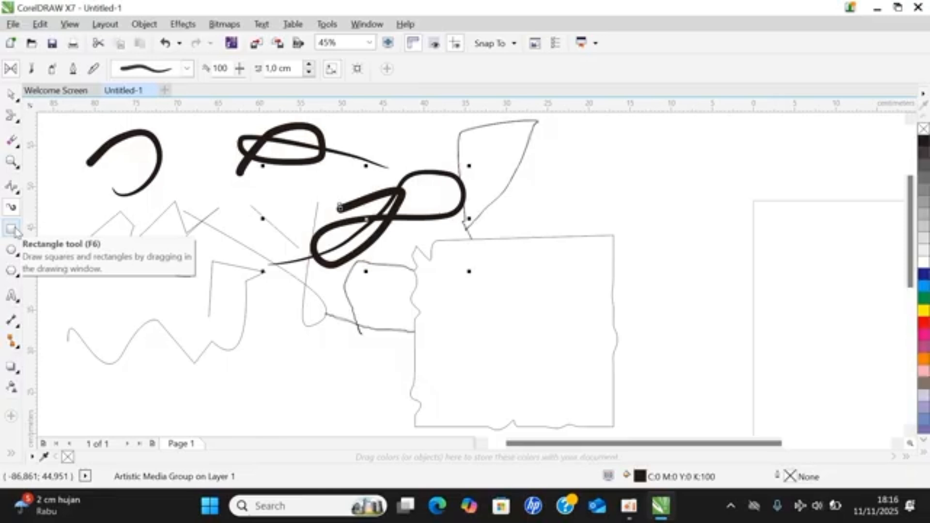
Step: Draw a rectangle about 16.7 by 6.5 cm below the thin lines and a 3-point rectangle about 6.9 by 7.5 cm among them
{"action": "left_click", "coordinate": [13, 230]}
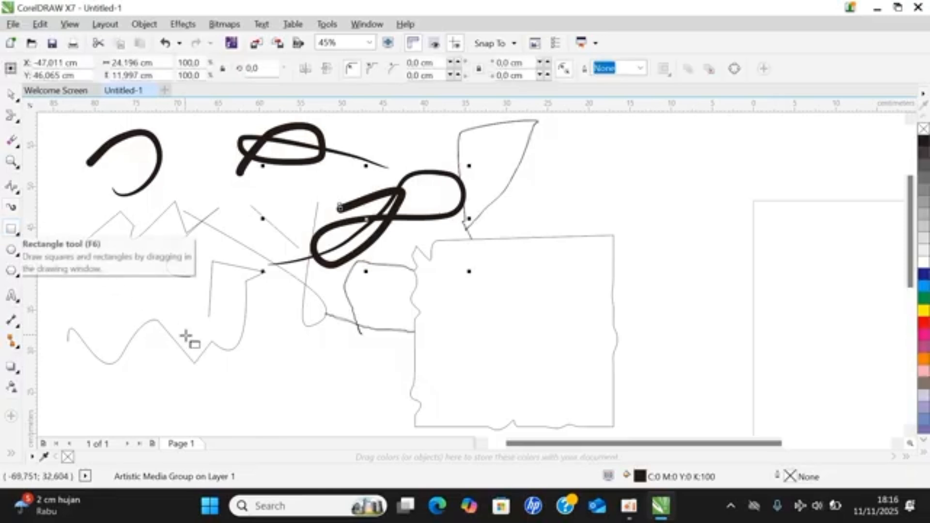
{"action": "left_click_drag", "start_coordinate": [187, 338], "coordinate": [331, 392]}
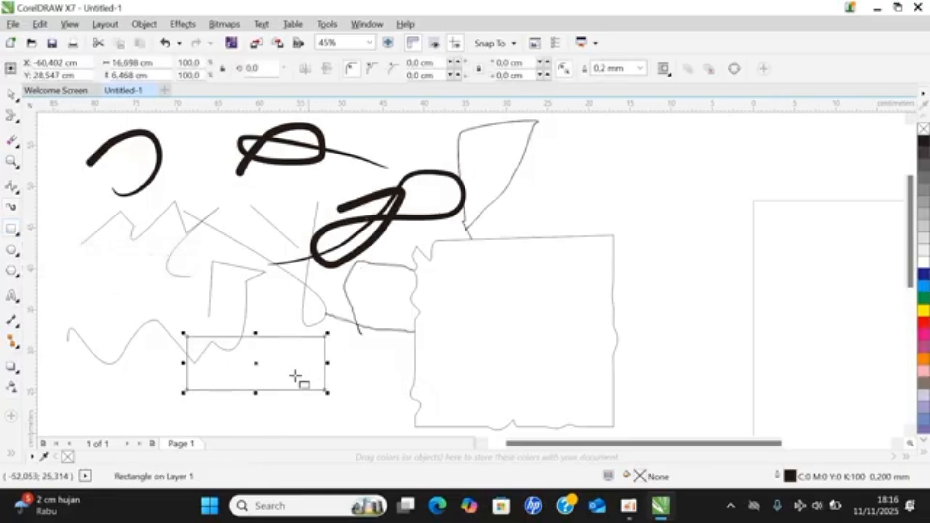
{"action": "left_click", "coordinate": [19, 235]}
{"action": "left_click", "coordinate": [48, 242]}
{"action": "left_click_drag", "start_coordinate": [99, 254], "coordinate": [155, 254]}
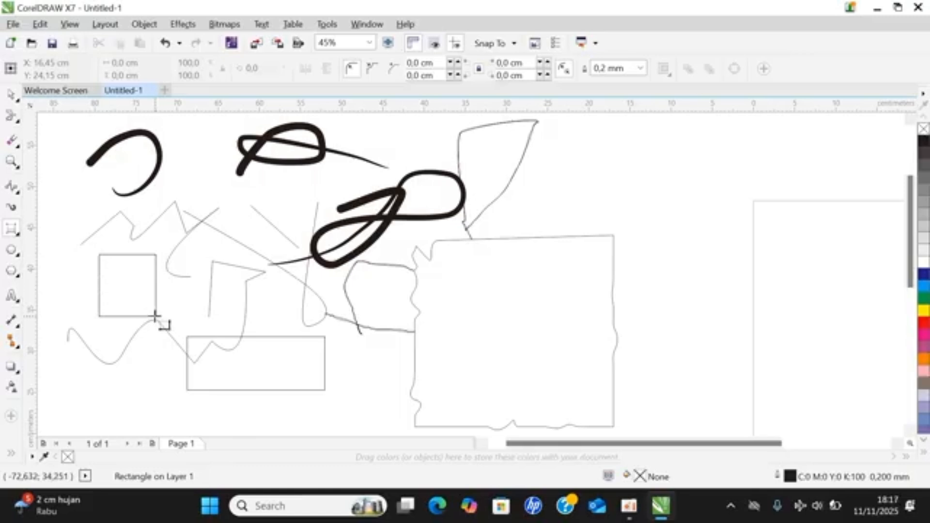
{"action": "left_click", "coordinate": [155, 316]}
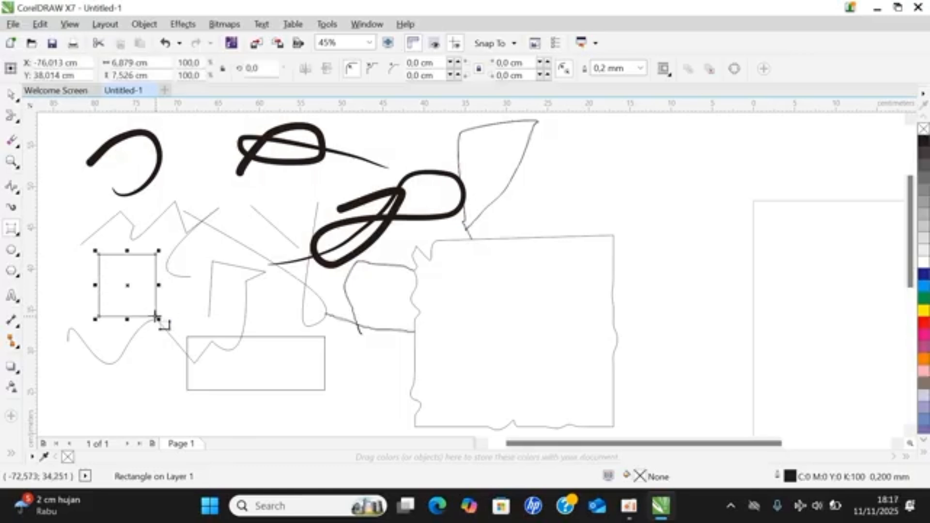
Step: Draw a circle about 7.7 cm across near the page's right edge and an upright ellipse about 3.7 by 9.5 cm near its left edge
{"action": "left_click", "coordinate": [13, 252]}
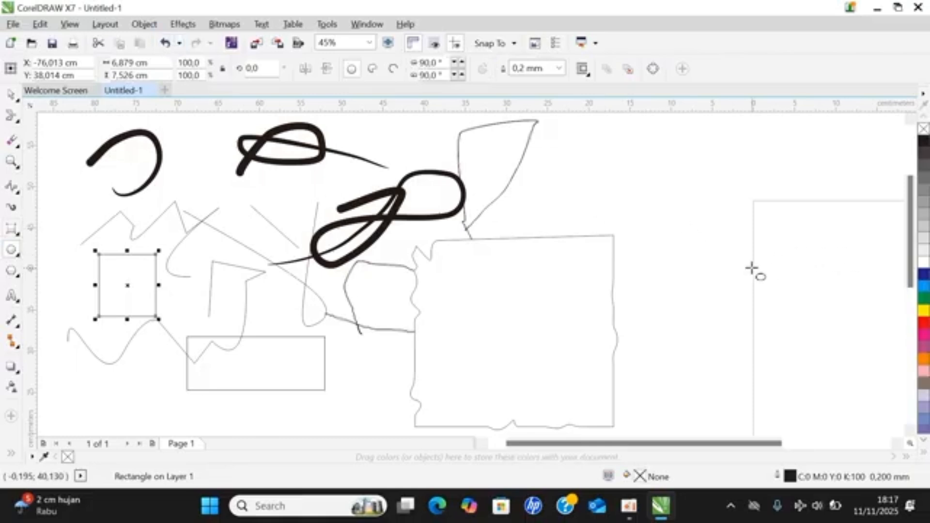
{"action": "left_click_drag", "start_coordinate": [755, 450], "coordinate": [866, 425]}
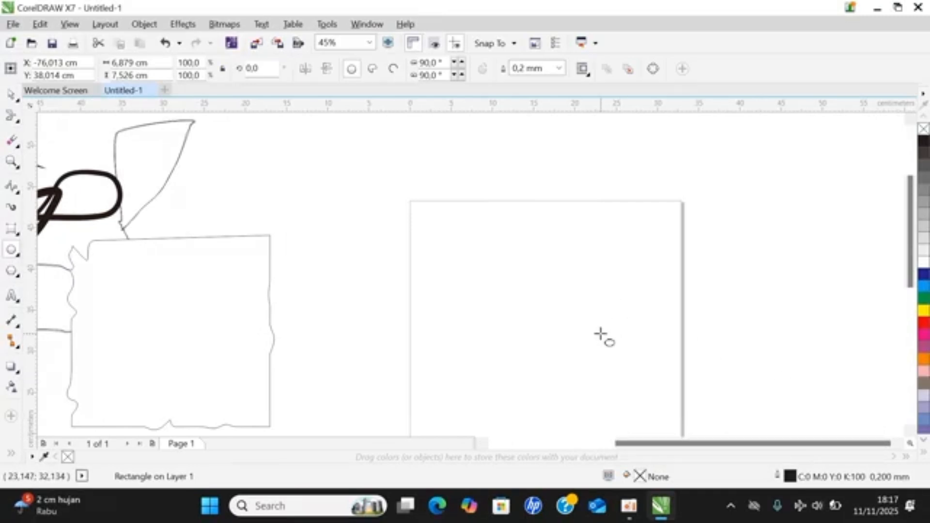
{"action": "left_click_drag", "start_coordinate": [601, 335], "coordinate": [664, 384]}
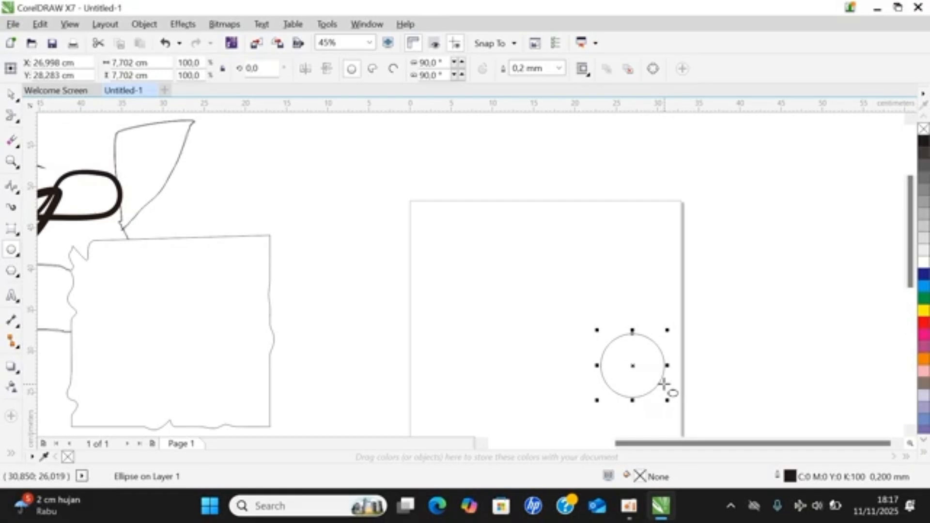
{"action": "left_click_drag", "start_coordinate": [422, 332], "coordinate": [452, 412]}
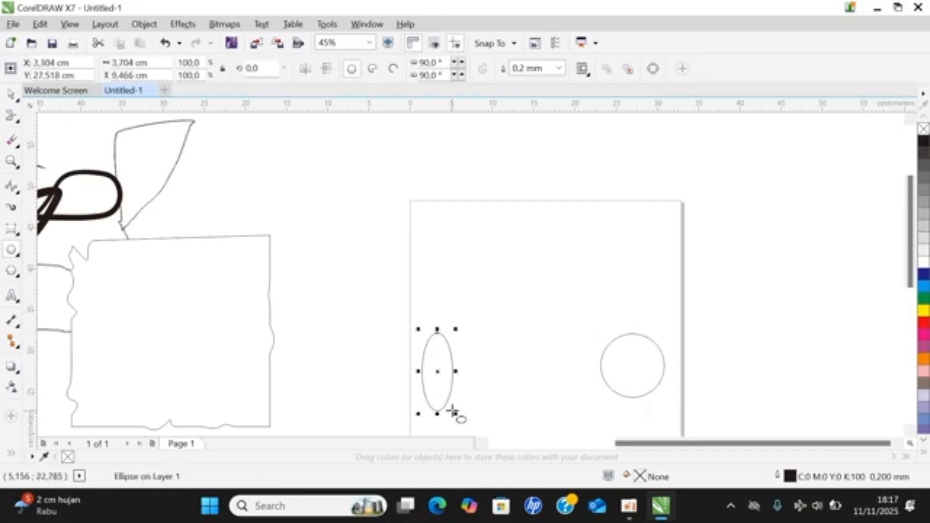
Step: Draw a flat 3-point ellipse about 5.8 by 1.2 cm beside the page's upper left corner
{"action": "left_click", "coordinate": [18, 257]}
{"action": "left_click", "coordinate": [53, 264]}
{"action": "left_click_drag", "start_coordinate": [357, 212], "coordinate": [404, 215]}
{"action": "left_click_drag", "start_coordinate": [409, 201], "coordinate": [355, 218]}
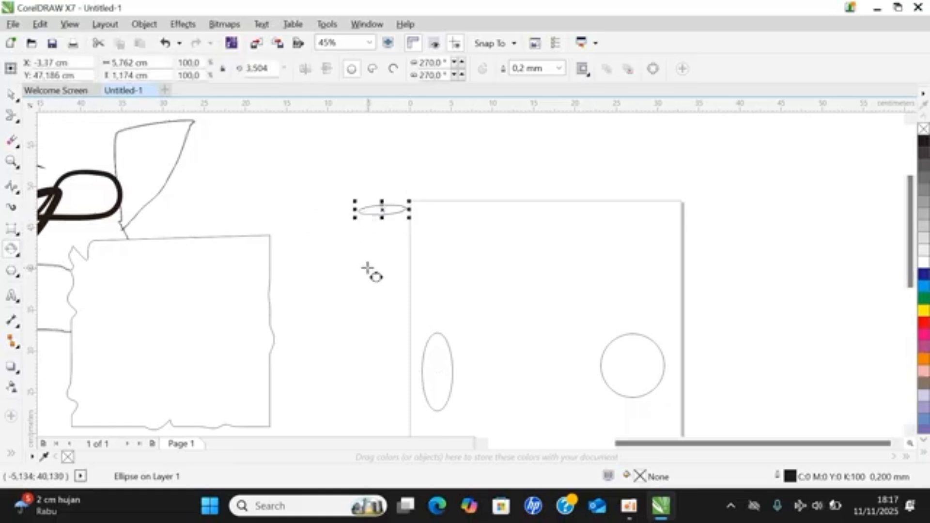
Step: Draw a three-sided polygon about 7.8 by 9.5 cm between the rectangle-based curve and the page, and change it to five sides
{"action": "left_click", "coordinate": [12, 271]}
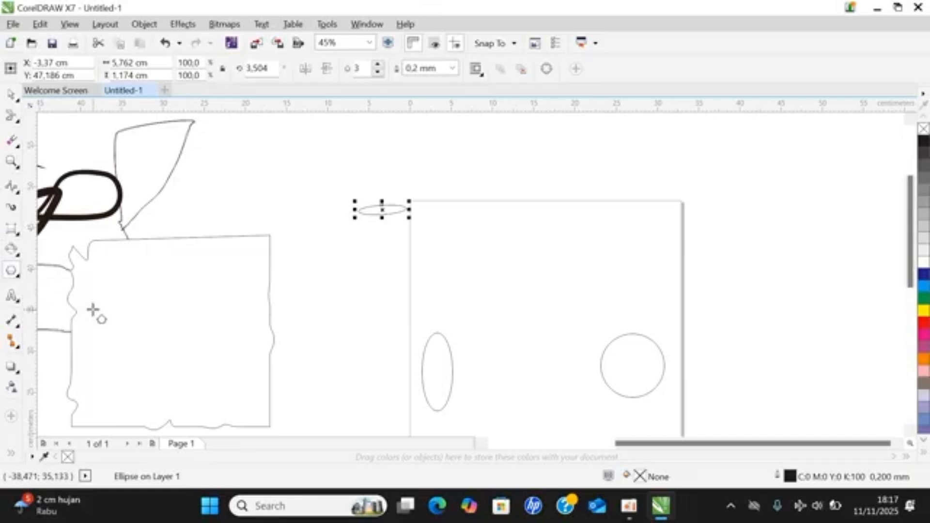
{"action": "left_click", "coordinate": [299, 256]}
{"action": "left_click_drag", "start_coordinate": [299, 256], "coordinate": [373, 361]}
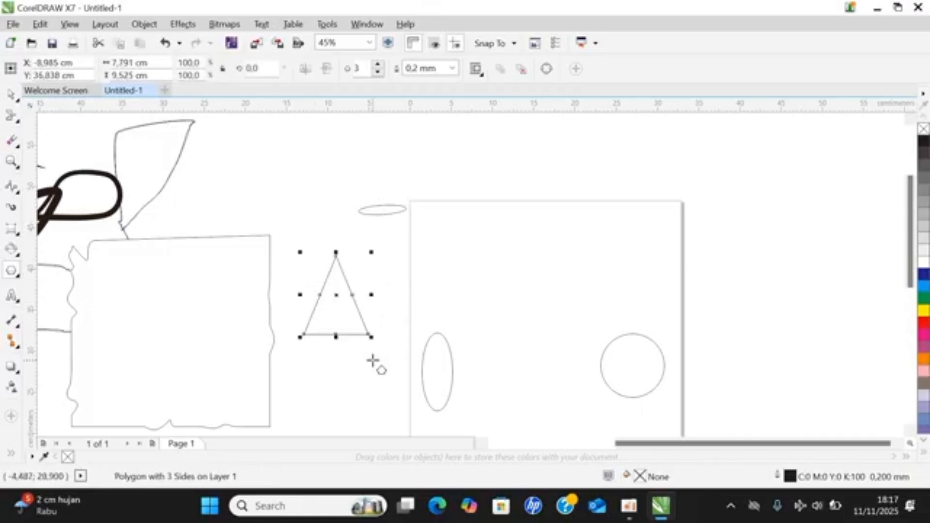
{"action": "left_click", "coordinate": [18, 279]}
{"action": "left_click", "coordinate": [47, 271]}
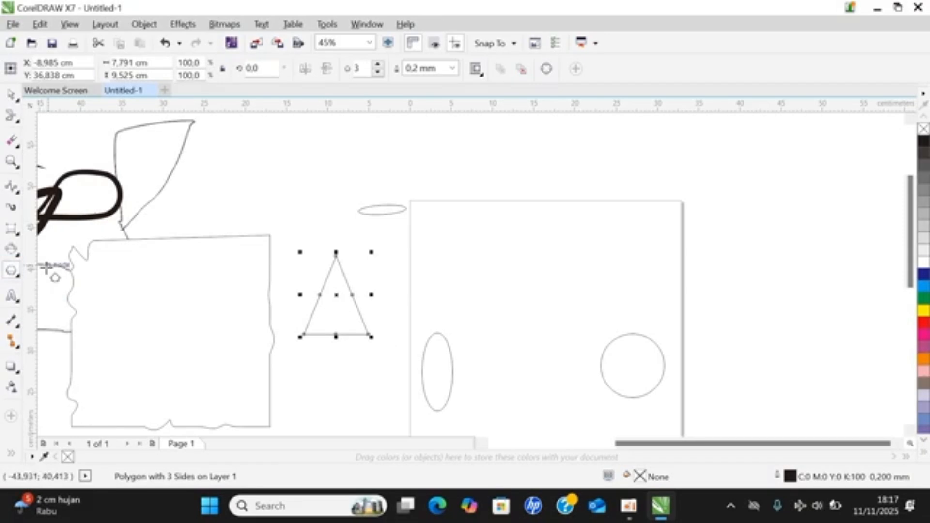
{"action": "left_click", "coordinate": [378, 66]}
{"action": "left_click", "coordinate": [378, 66]}
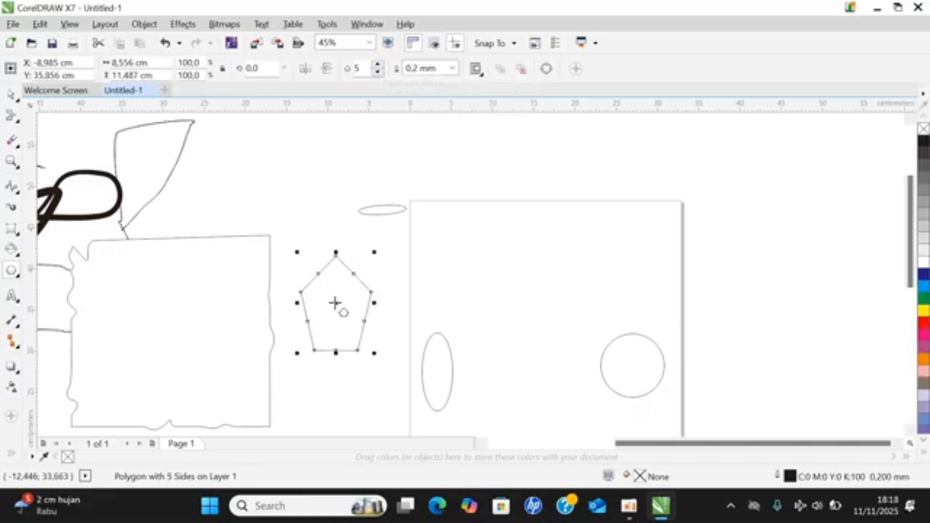
Step: Draw a five-pointed star about 9.5 by 7 cm on the page and a nine-pointed complex star about 10.4 by 9.2 cm above the pentagon
{"action": "left_click", "coordinate": [17, 277]}
{"action": "left_click", "coordinate": [49, 284]}
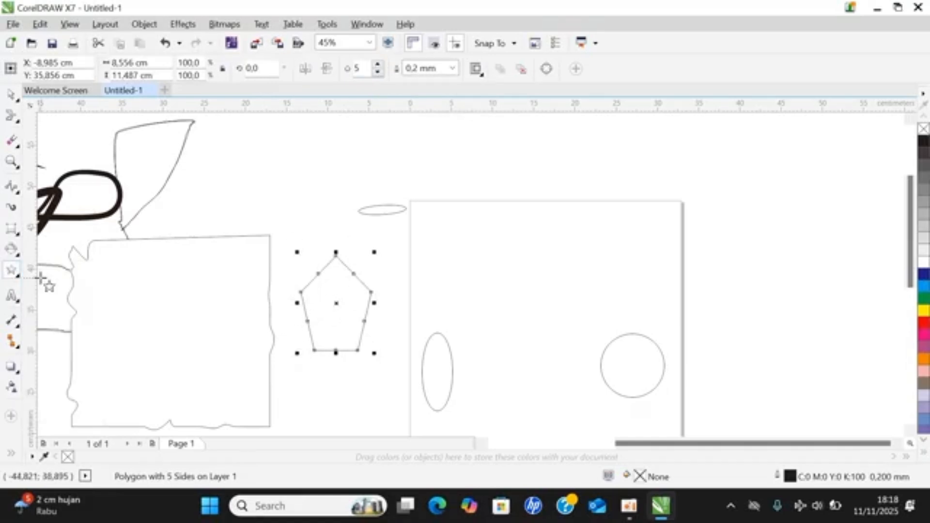
{"action": "left_click_drag", "start_coordinate": [541, 270], "coordinate": [625, 208]}
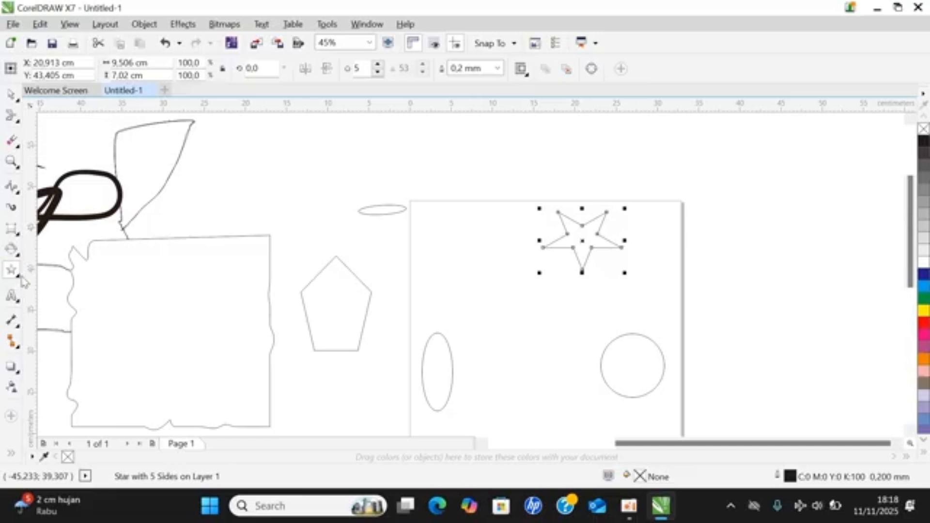
{"action": "left_click", "coordinate": [18, 278]}
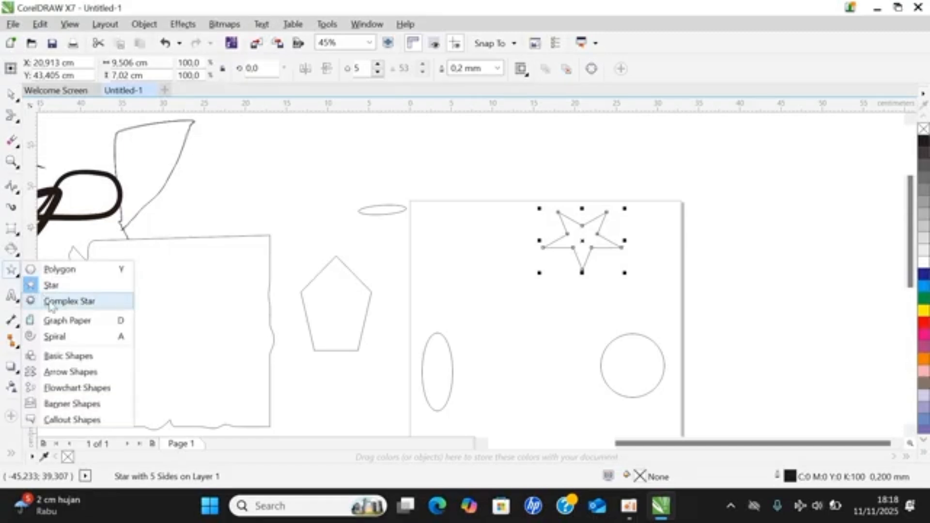
{"action": "left_click", "coordinate": [51, 302]}
{"action": "left_click_drag", "start_coordinate": [333, 156], "coordinate": [421, 234]}
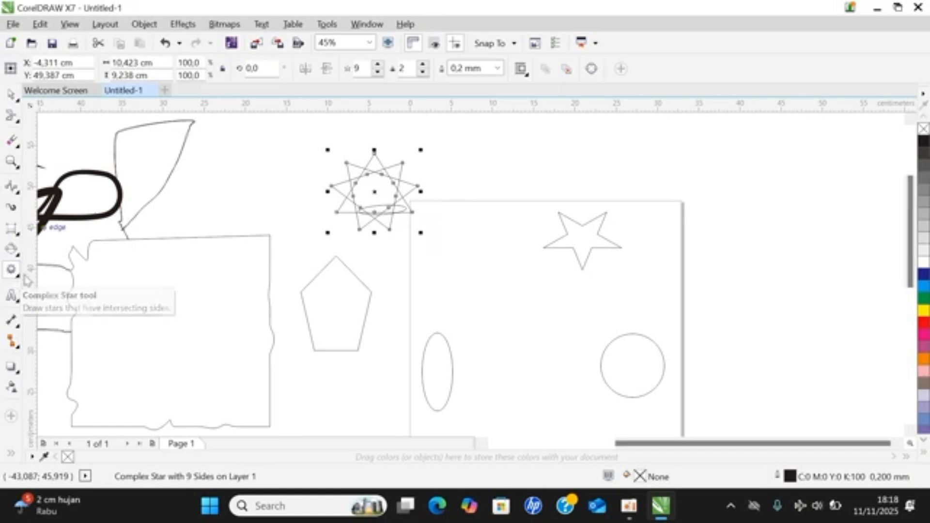
Step: Draw a graph paper grid of 4 columns and 3 rows around the pentagon, and a spiral with four revolutions overlapping the upright ellipse
{"action": "left_click", "coordinate": [18, 280]}
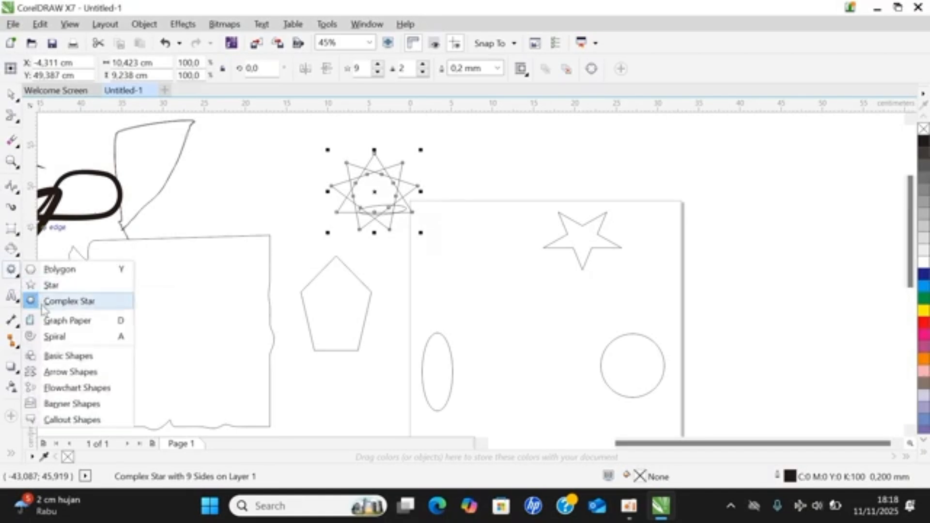
{"action": "left_click", "coordinate": [51, 319]}
{"action": "left_click_drag", "start_coordinate": [197, 217], "coordinate": [405, 372]}
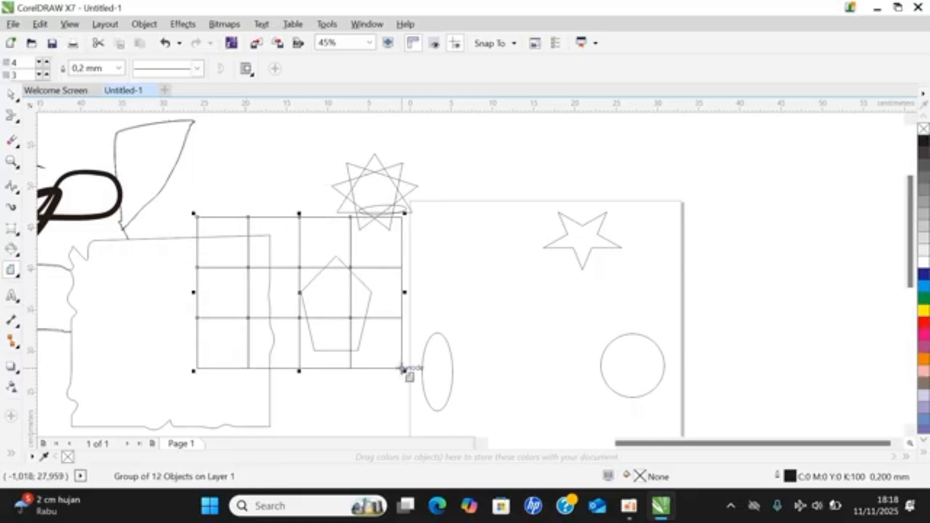
{"action": "left_click", "coordinate": [18, 279]}
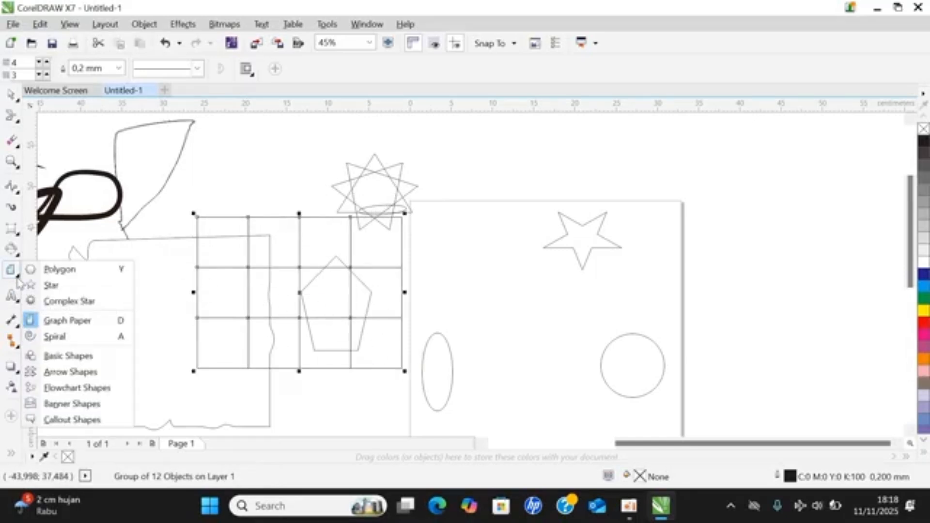
{"action": "left_click", "coordinate": [55, 337]}
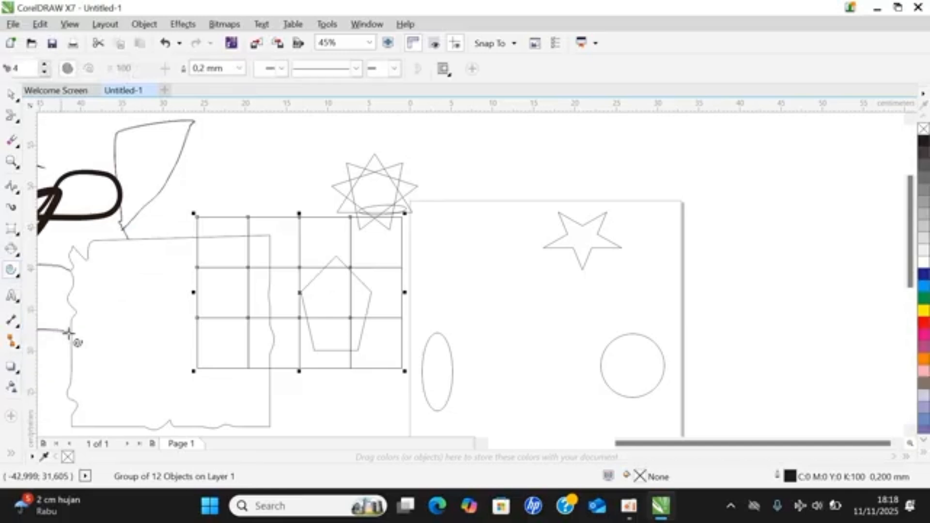
{"action": "left_click_drag", "start_coordinate": [426, 287], "coordinate": [535, 391]}
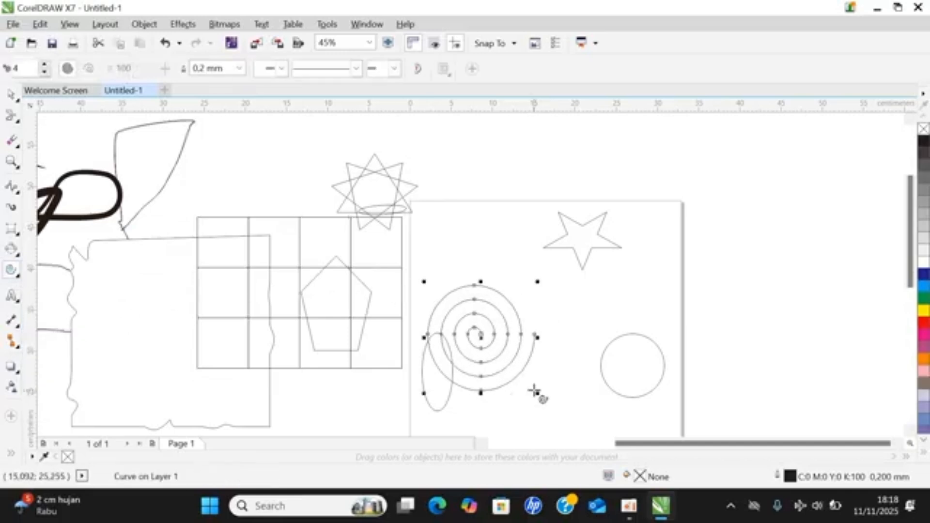
Step: Undo the most recent drawing actions one after another, starting with the spiral
{"action": "left_click", "coordinate": [163, 45]}
{"action": "left_click", "coordinate": [164, 45]}
{"action": "left_click", "coordinate": [163, 45]}
{"action": "left_click", "coordinate": [163, 45]}
{"action": "left_click", "coordinate": [163, 45]}
{"action": "left_click", "coordinate": [163, 45]}
{"action": "left_click", "coordinate": [163, 45]}
{"action": "left_click", "coordinate": [163, 45]}
{"action": "left_click", "coordinate": [164, 45]}
{"action": "left_click", "coordinate": [164, 45]}
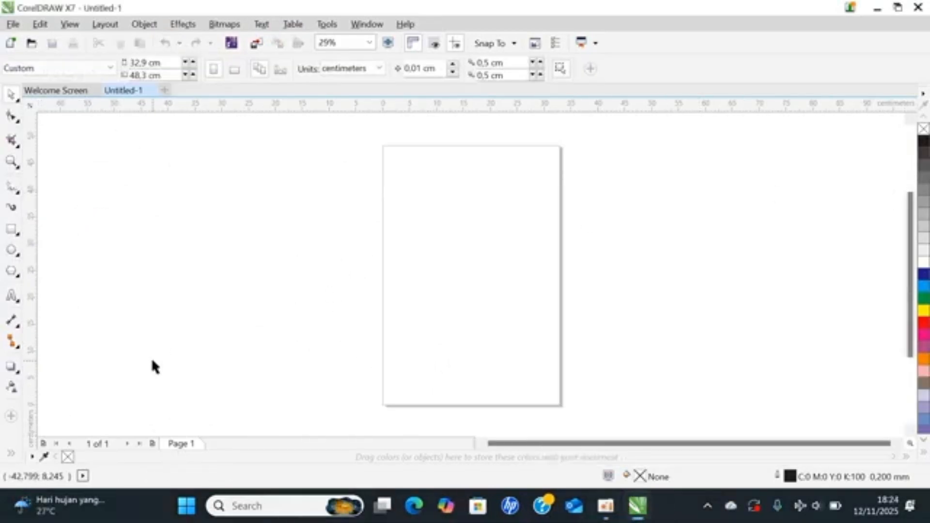
Step: Add the artistic text "SMK YPM 3" beside the page and enlarge it to about 37 cm wide
{"action": "left_click", "coordinate": [11, 296]}
{"action": "left_click", "coordinate": [98, 218]}
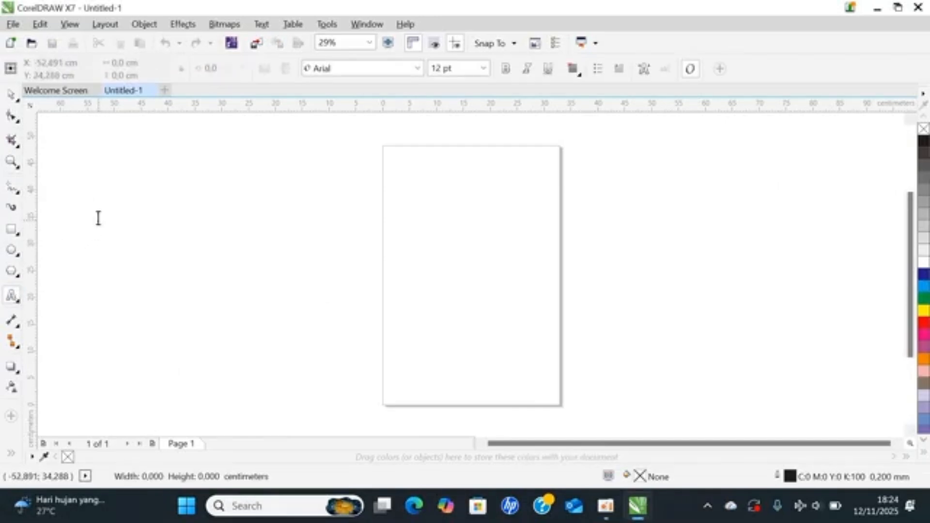
{"action": "type", "text": "S"}
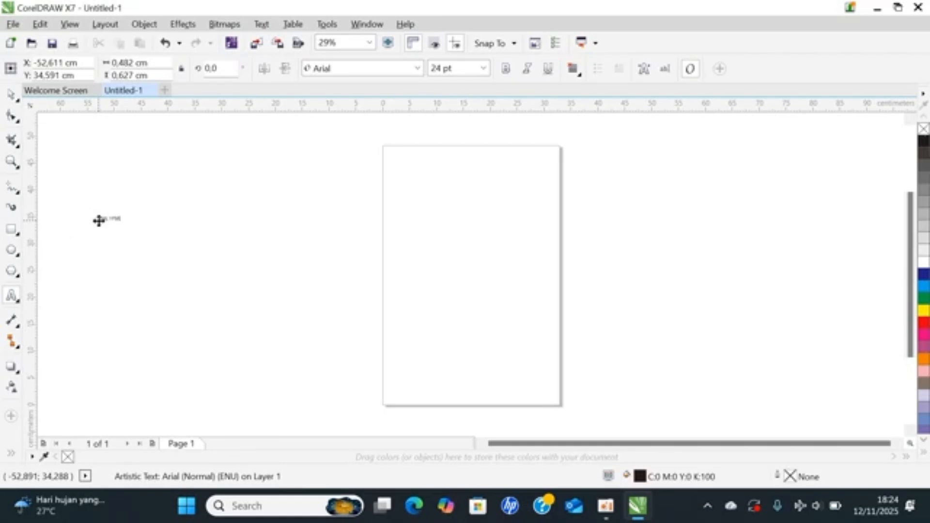
{"action": "key", "text": "Escape"}
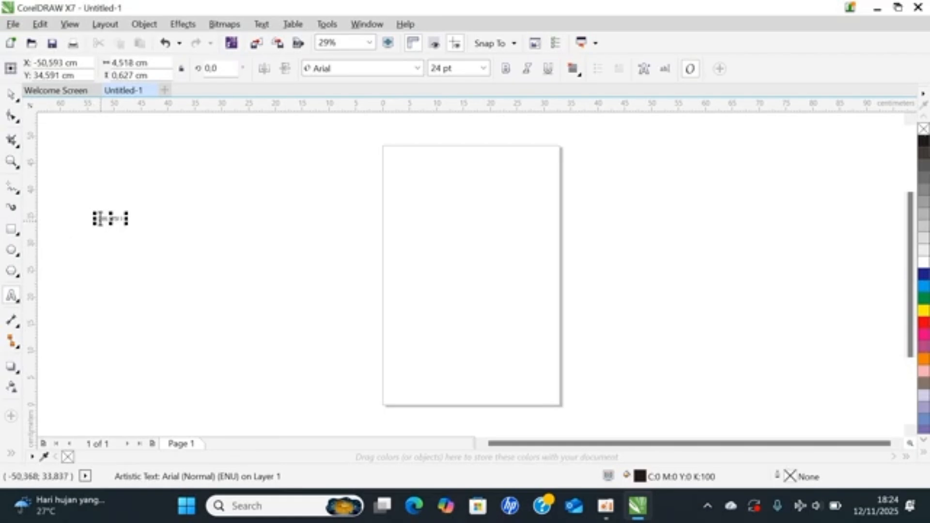
{"action": "left_click_drag", "start_coordinate": [127, 222], "coordinate": [301, 285]}
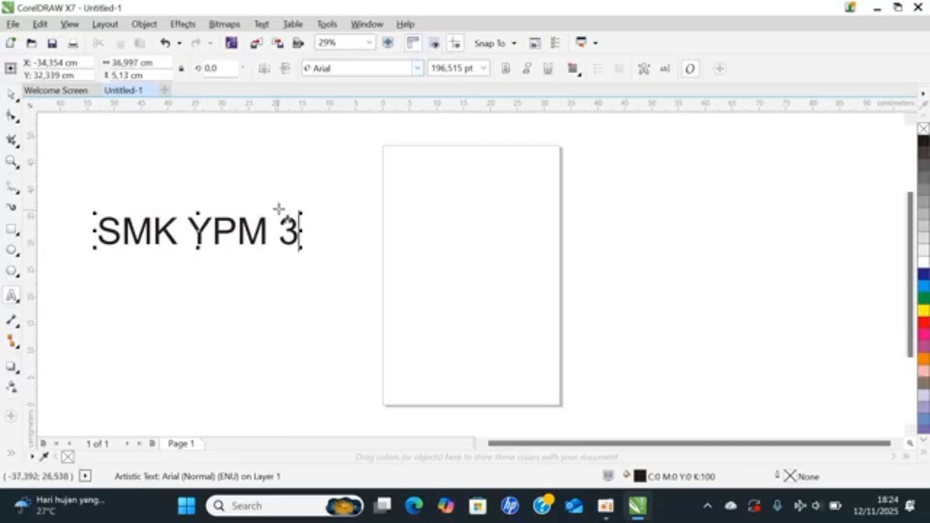
Step: Try to change the font of the SMK YPM 3 text to Goudy Stout
{"action": "left_click", "coordinate": [417, 69]}
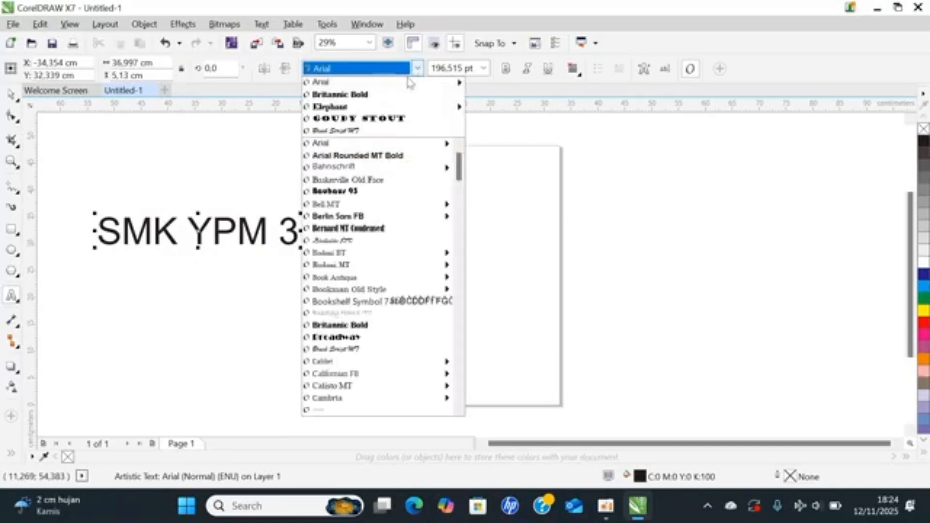
{"action": "left_click", "coordinate": [372, 121]}
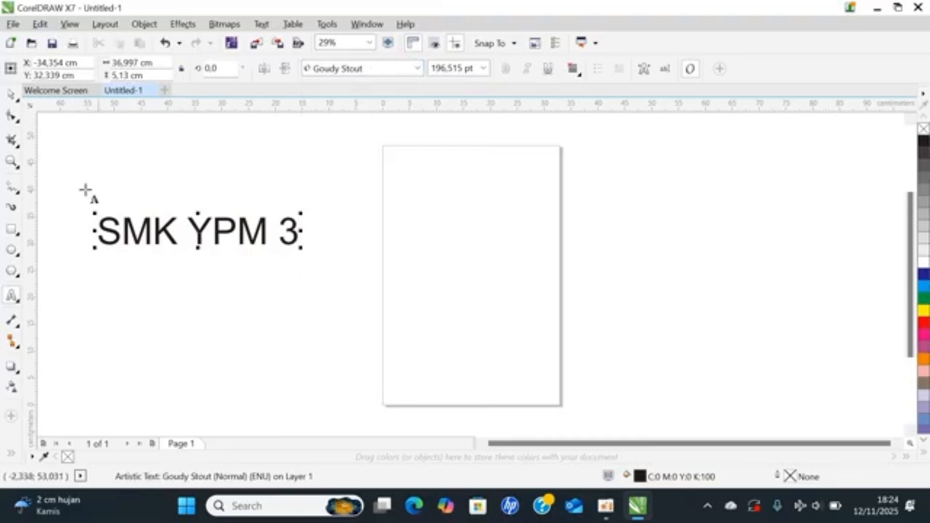
{"action": "left_click", "coordinate": [10, 96]}
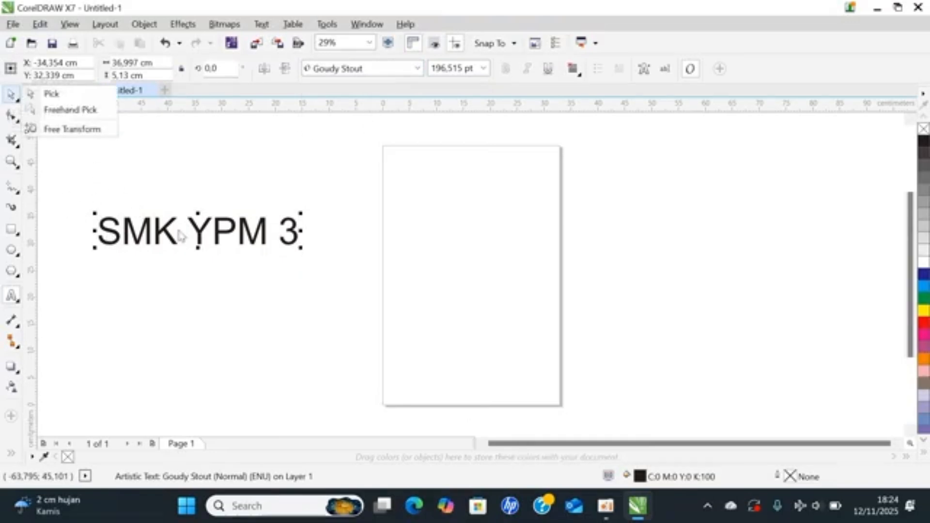
Step: Set the font of the whole SMK YPM 3 text to Britannic Bold
{"action": "left_click", "coordinate": [207, 229]}
{"action": "left_click_drag", "start_coordinate": [120, 233], "coordinate": [219, 239]}
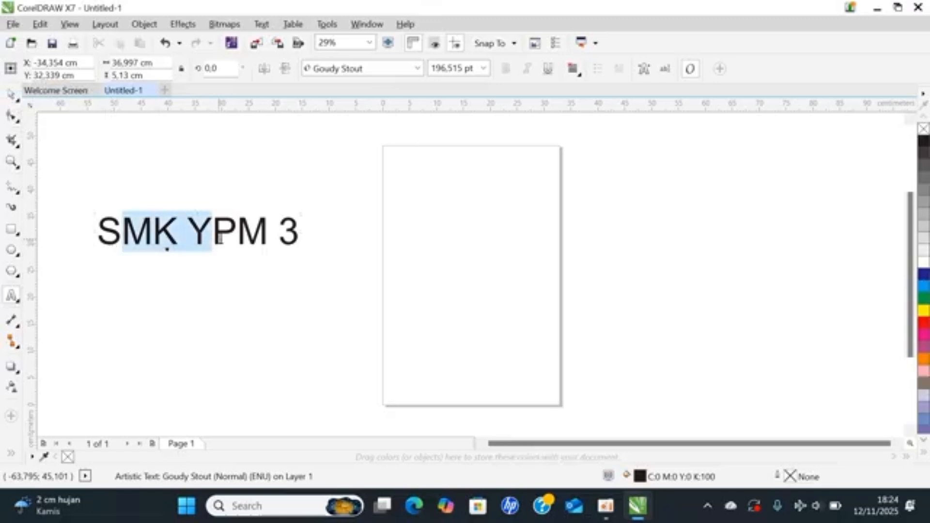
{"action": "left_click", "coordinate": [96, 232]}
{"action": "left_click_drag", "start_coordinate": [96, 231], "coordinate": [305, 225]}
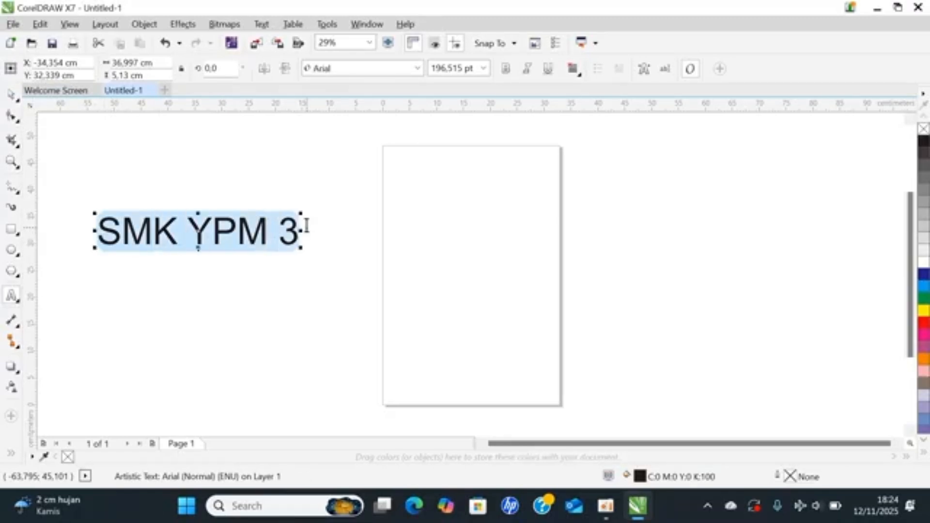
{"action": "left_click", "coordinate": [420, 69]}
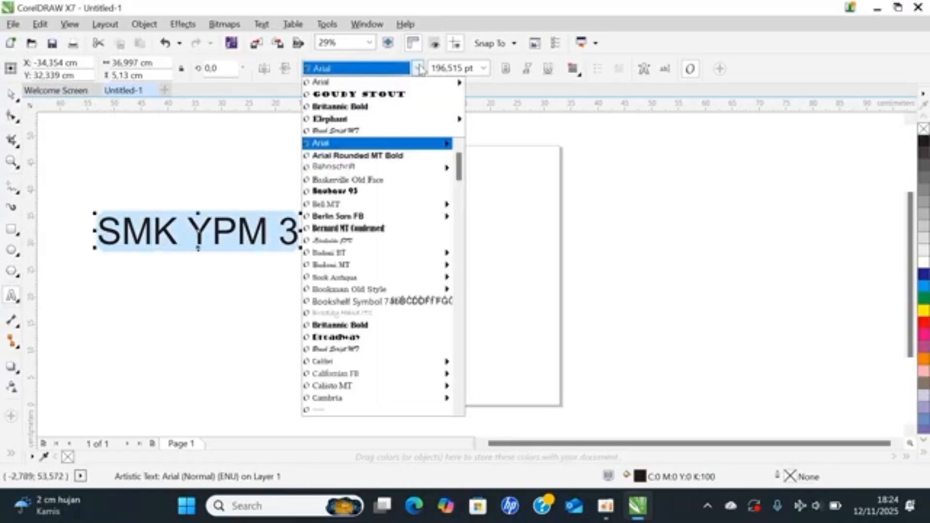
{"action": "left_click", "coordinate": [397, 109]}
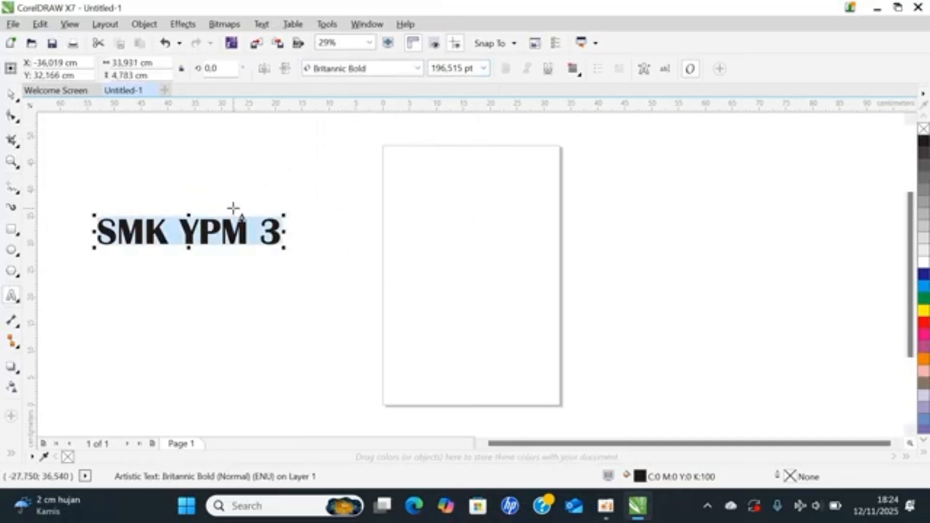
{"action": "left_click", "coordinate": [156, 237]}
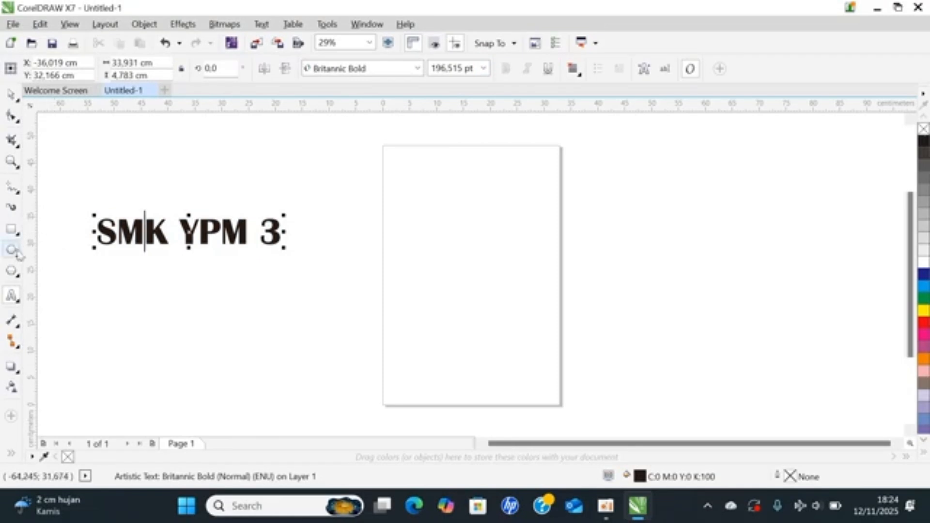
{"action": "left_click", "coordinate": [18, 305]}
{"action": "left_click", "coordinate": [15, 302]}
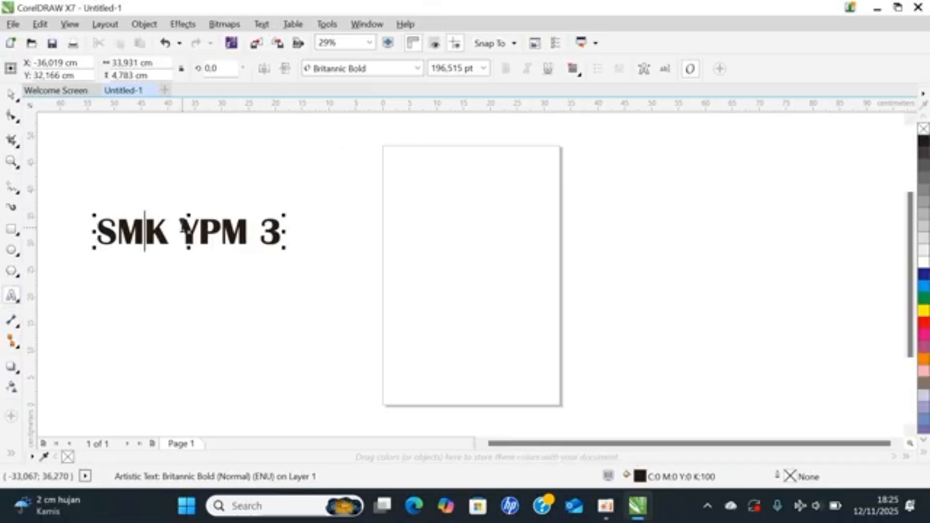
Step: Draw a parallel dimension about 44 cm wide across the SMK YPM 3 text and move it down below the text
{"action": "left_click", "coordinate": [11, 323]}
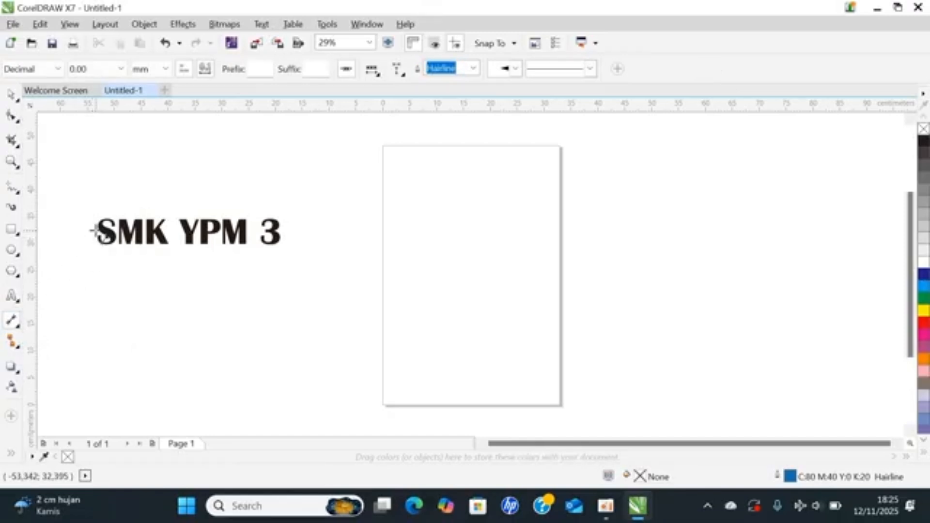
{"action": "left_click_drag", "start_coordinate": [97, 229], "coordinate": [333, 230]}
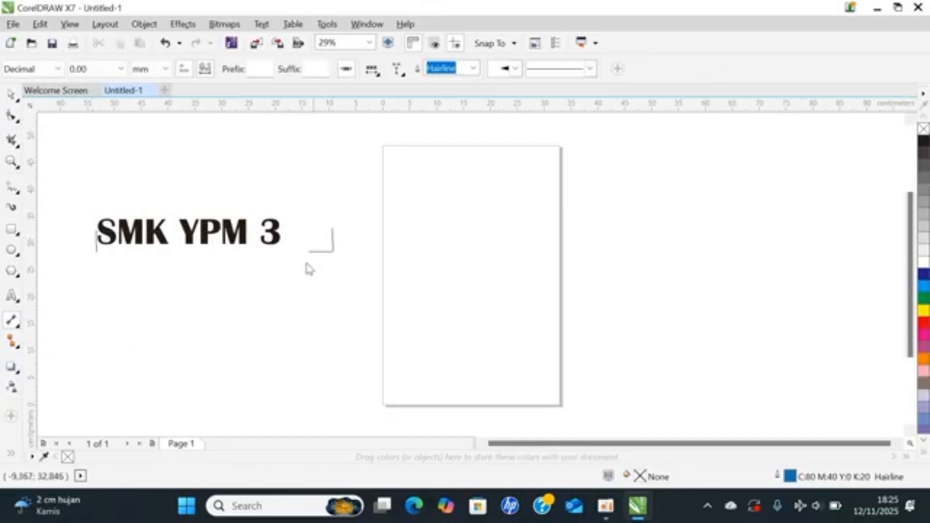
{"action": "left_click", "coordinate": [255, 344]}
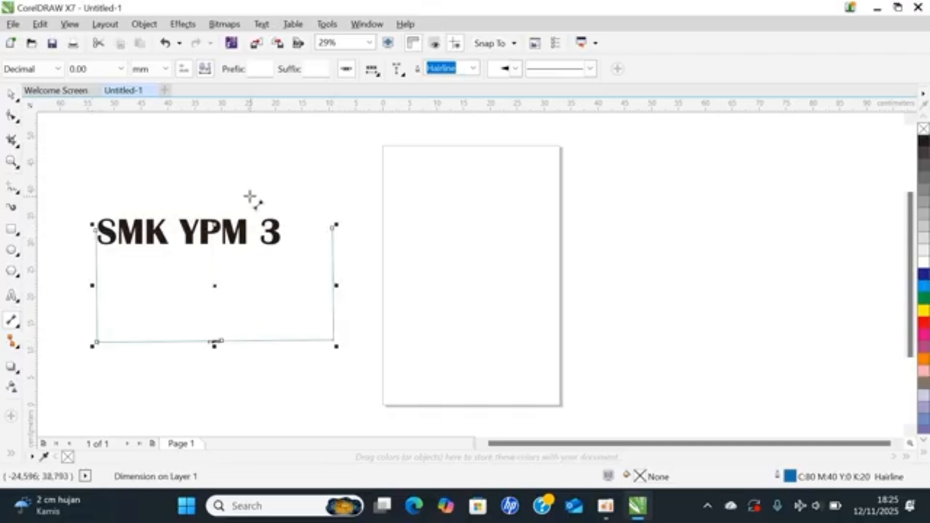
{"action": "left_click_drag", "start_coordinate": [214, 289], "coordinate": [216, 323]}
Step: Add two more parallel dimensions: a horizontal one about 17 cm wide ending at the page's left edge, and a slanted one on the page
{"action": "left_click_drag", "start_coordinate": [297, 150], "coordinate": [388, 152]}
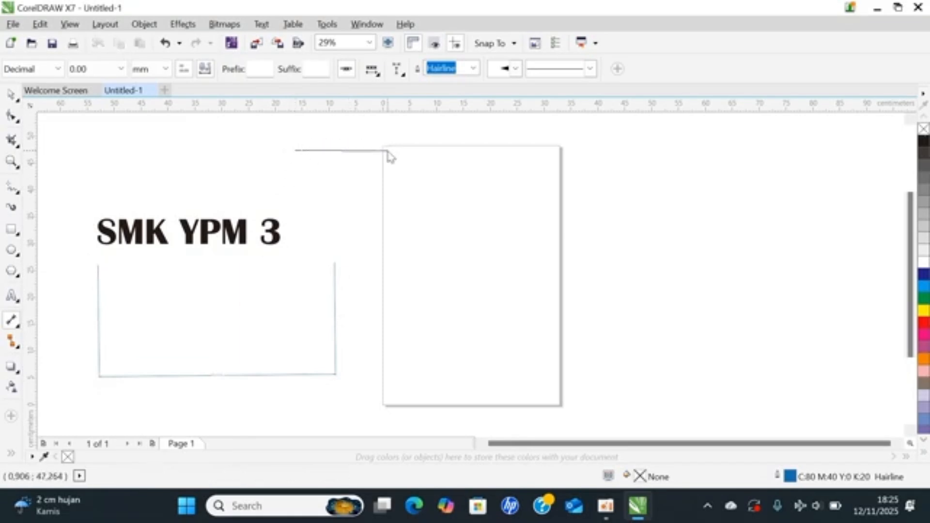
{"action": "left_click", "coordinate": [391, 223]}
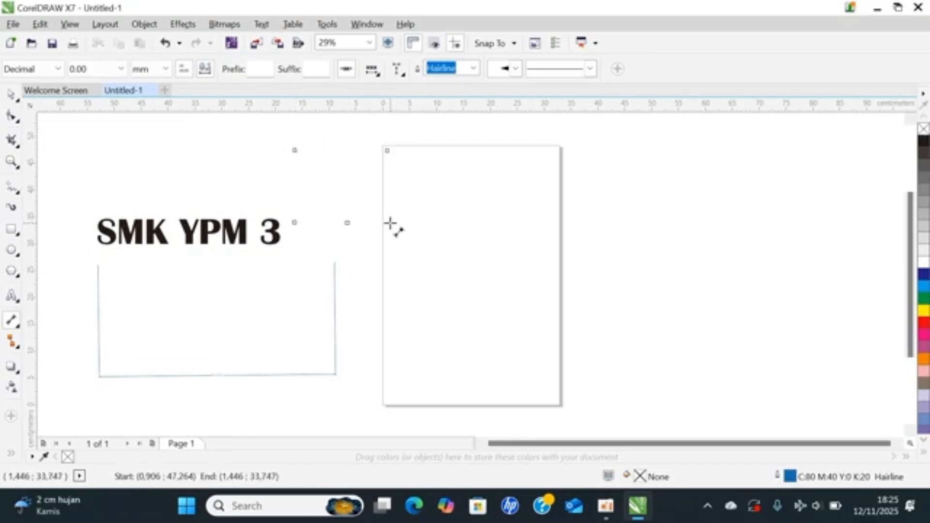
{"action": "left_click_drag", "start_coordinate": [438, 193], "coordinate": [476, 287]}
{"action": "left_click", "coordinate": [531, 207]}
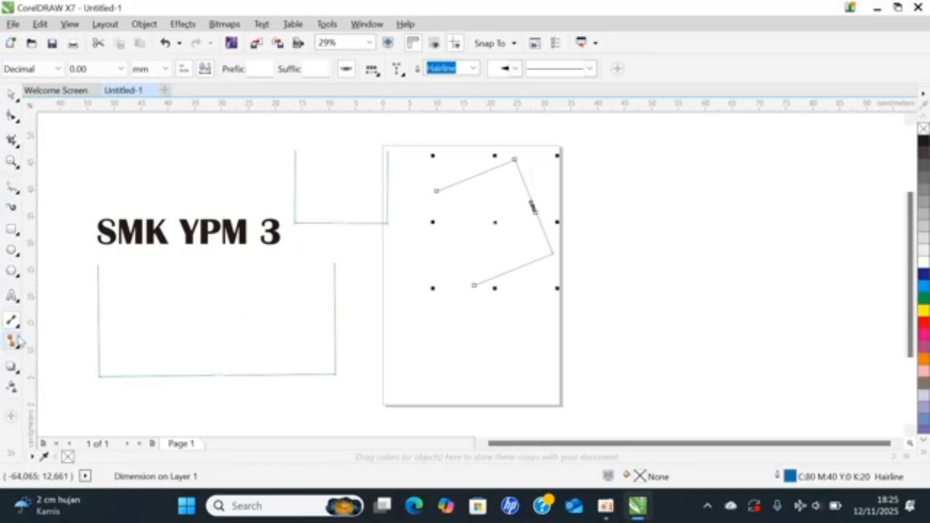
Step: Draw a horizontal dimension about 11 cm wide above the SMK YPM 3 text with the Horizontal or Vertical Dimension tool
{"action": "left_click", "coordinate": [19, 326]}
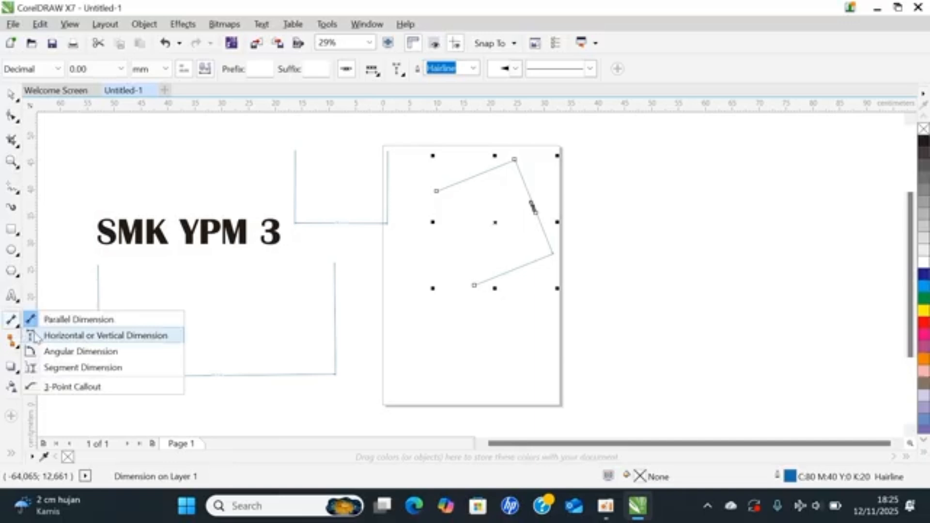
{"action": "left_click", "coordinate": [35, 338]}
{"action": "left_click_drag", "start_coordinate": [88, 139], "coordinate": [146, 181]}
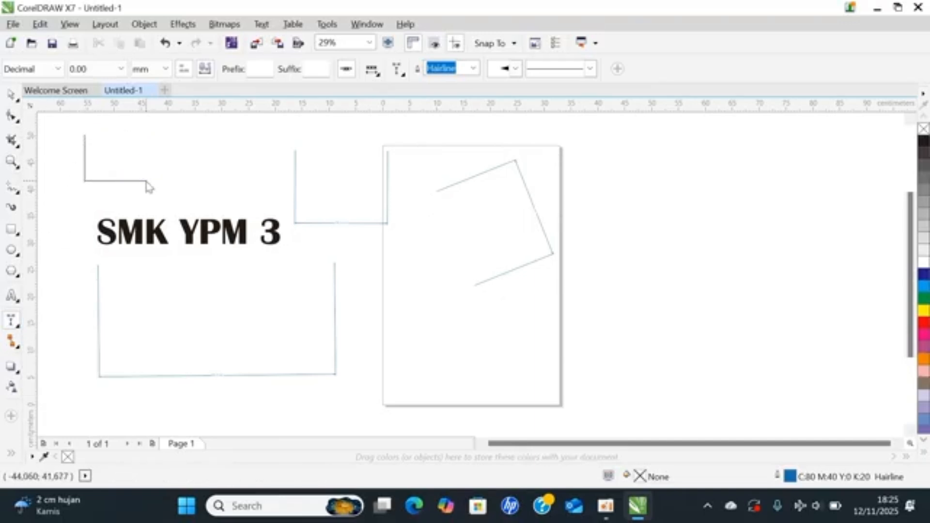
{"action": "left_click", "coordinate": [170, 157]}
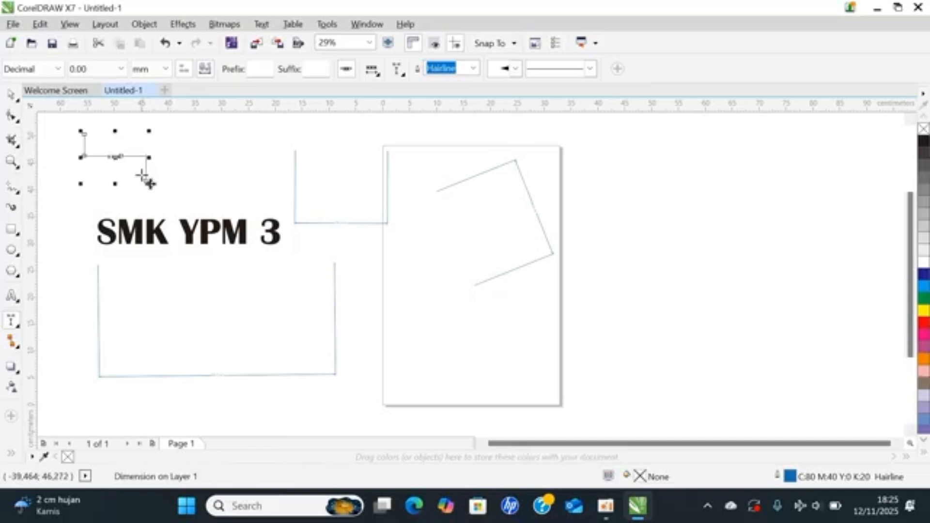
Step: Draw an angular dimension across the lower part of the page, with its arc near the page's right edge
{"action": "left_click", "coordinate": [18, 328]}
{"action": "left_click", "coordinate": [18, 345]}
{"action": "left_click", "coordinate": [17, 327]}
{"action": "left_click", "coordinate": [17, 345]}
{"action": "left_click", "coordinate": [18, 328]}
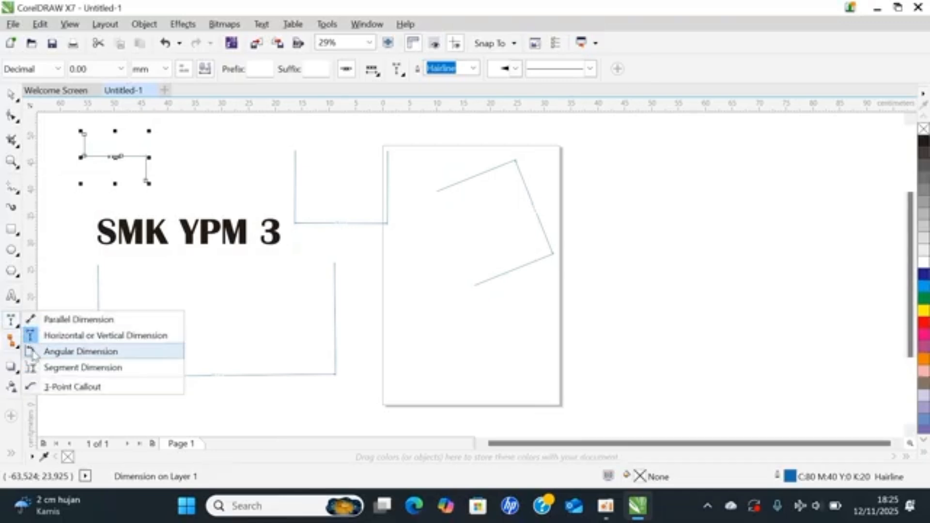
{"action": "left_click", "coordinate": [34, 356]}
{"action": "left_click", "coordinate": [415, 352]}
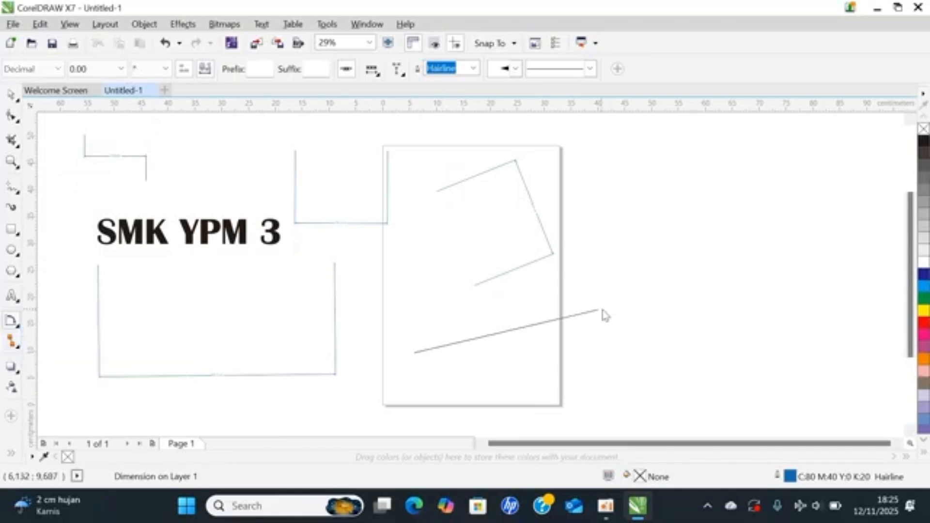
{"action": "left_click", "coordinate": [607, 311]}
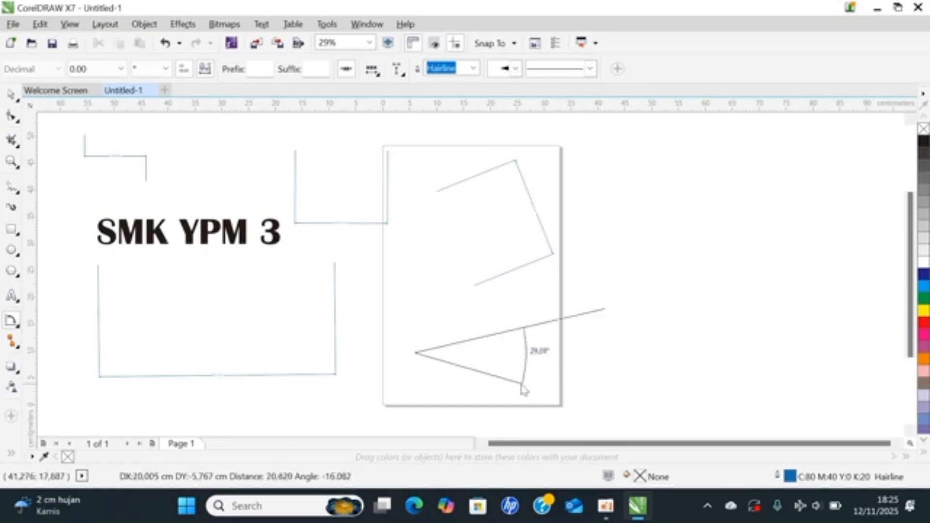
{"action": "left_click", "coordinate": [504, 418]}
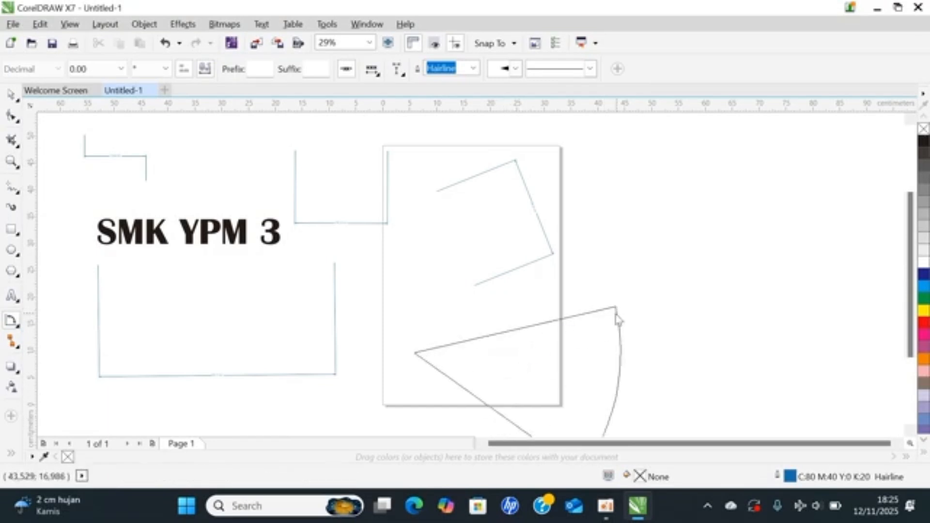
{"action": "left_click", "coordinate": [560, 362]}
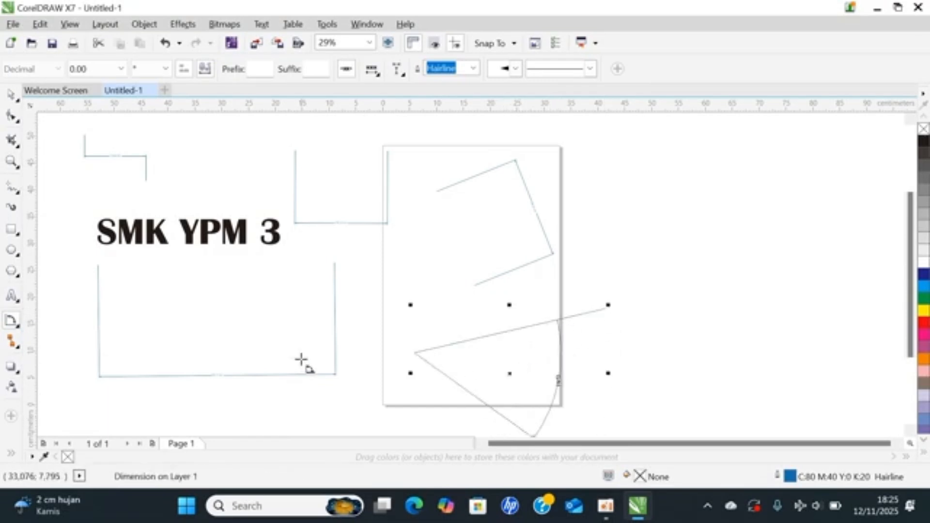
Step: Try to add segment dimensions to the existing dimension lines beside and on the page
{"action": "left_click", "coordinate": [20, 330]}
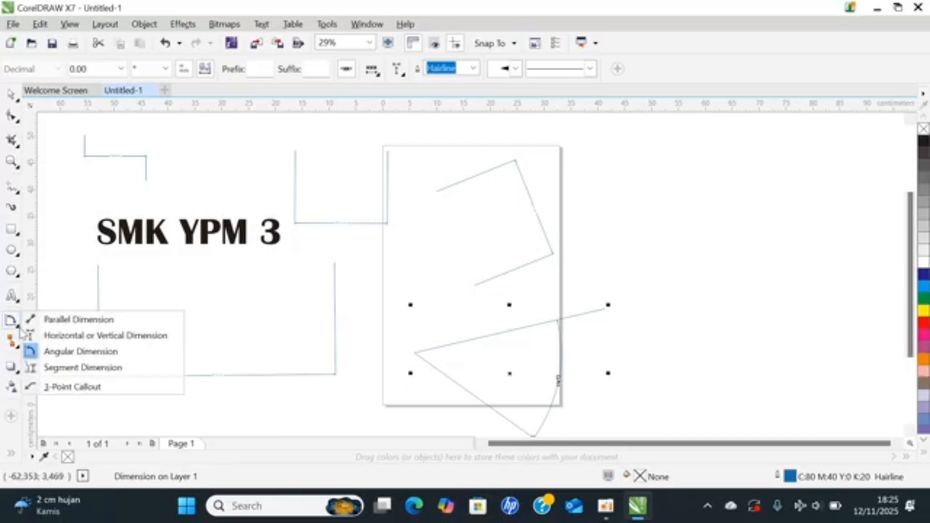
{"action": "left_click", "coordinate": [46, 369]}
{"action": "left_click_drag", "start_coordinate": [276, 293], "coordinate": [275, 399]}
{"action": "mouse_move", "coordinate": [330, 260]}
{"action": "left_mouse_down"}
{"action": "mouse_move", "coordinate": [397, 298]}
{"action": "mouse_move", "coordinate": [327, 427]}
{"action": "mouse_move", "coordinate": [656, 183]}
{"action": "mouse_move", "coordinate": [521, 236]}
{"action": "left_mouse_up"}
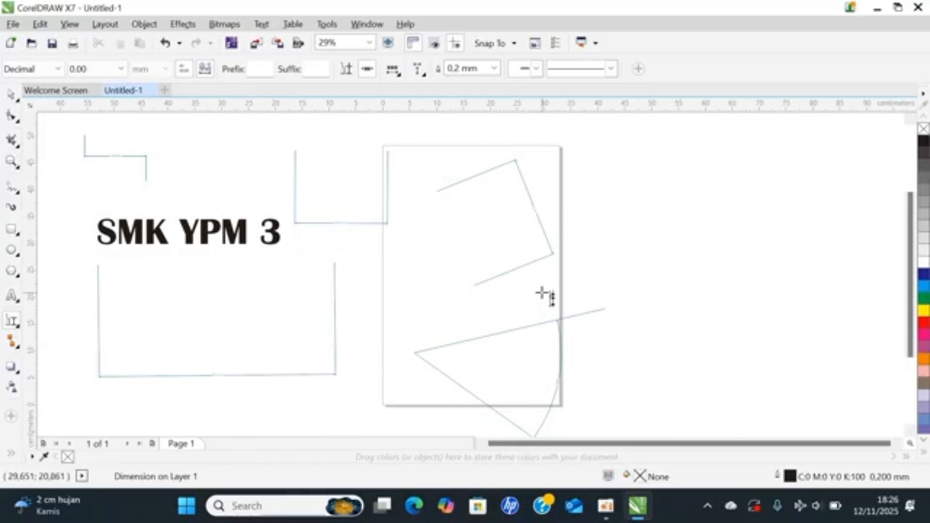
{"action": "mouse_move", "coordinate": [570, 340]}
{"action": "left_mouse_down"}
{"action": "mouse_move", "coordinate": [703, 220]}
{"action": "mouse_move", "coordinate": [505, 204]}
{"action": "left_mouse_up"}
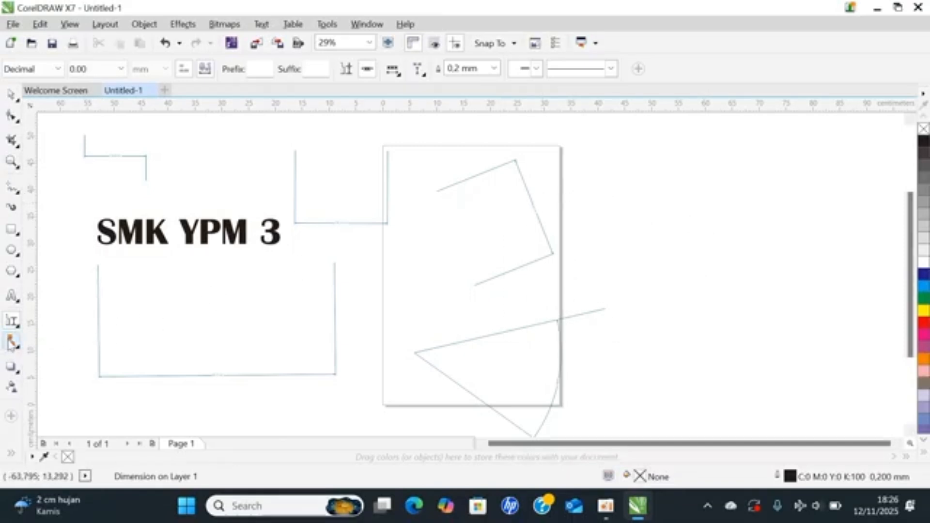
Step: Draw several 3-point callouts inside the large dimension below the text and across the page
{"action": "left_click", "coordinate": [20, 331]}
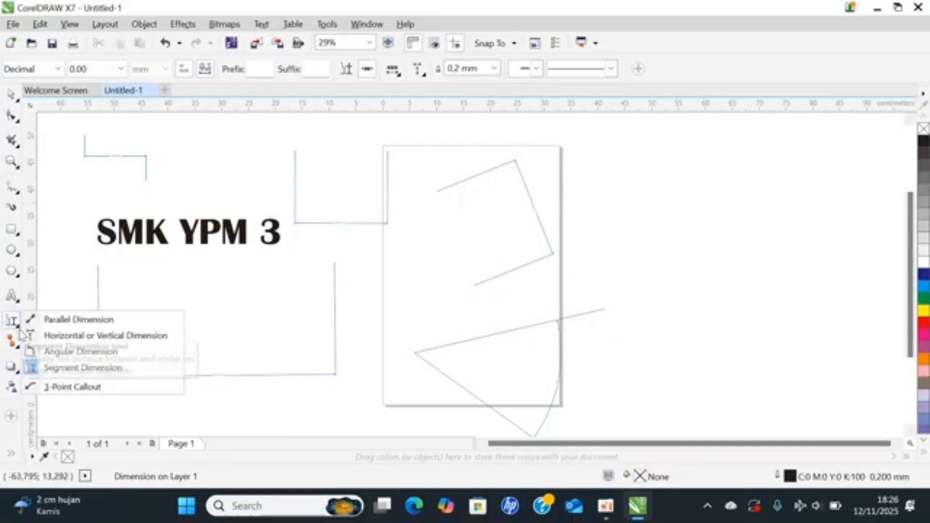
{"action": "left_click", "coordinate": [65, 390]}
{"action": "left_click_drag", "start_coordinate": [126, 348], "coordinate": [260, 265]}
{"action": "mouse_move", "coordinate": [222, 349]}
{"action": "left_mouse_down"}
{"action": "mouse_move", "coordinate": [332, 276]}
{"action": "mouse_move", "coordinate": [316, 332]}
{"action": "left_mouse_up"}
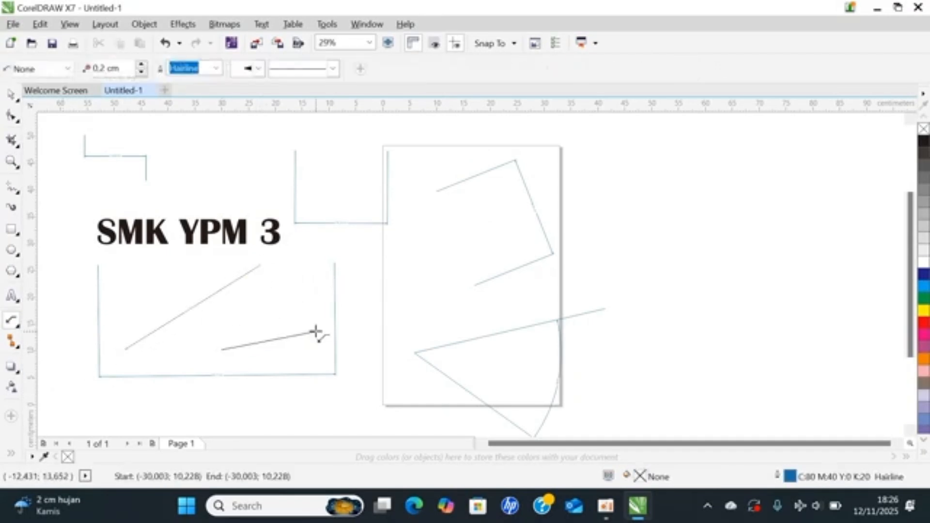
{"action": "left_click_drag", "start_coordinate": [308, 290], "coordinate": [498, 175]}
{"action": "left_click_drag", "start_coordinate": [498, 175], "coordinate": [464, 338]}
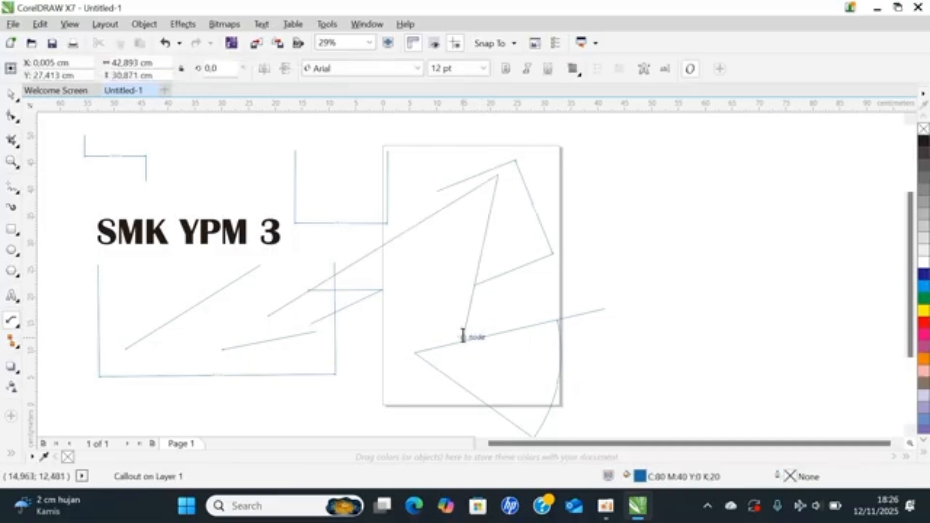
Step: Draw straight-line connectors at the page's left edge, across the upper dimension's two sides, and inside the large dimension below the text
{"action": "left_click", "coordinate": [19, 349]}
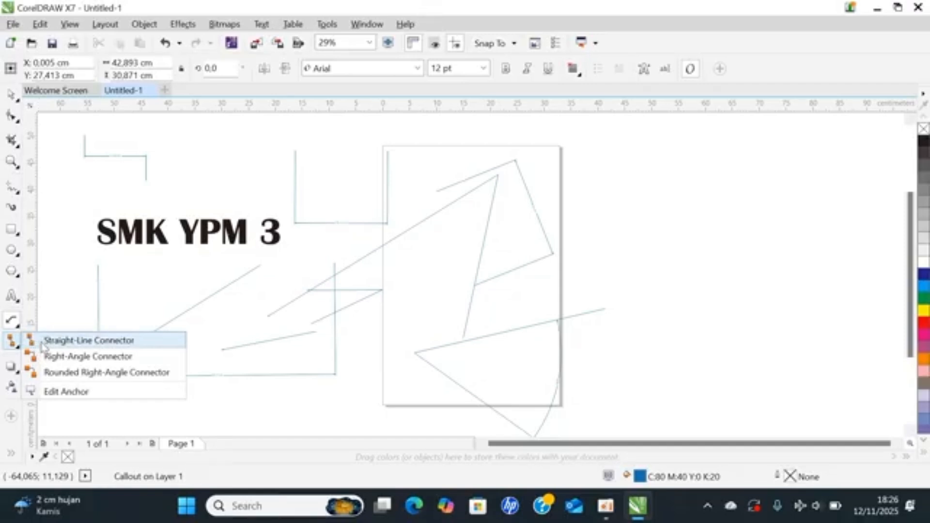
{"action": "left_click", "coordinate": [87, 341]}
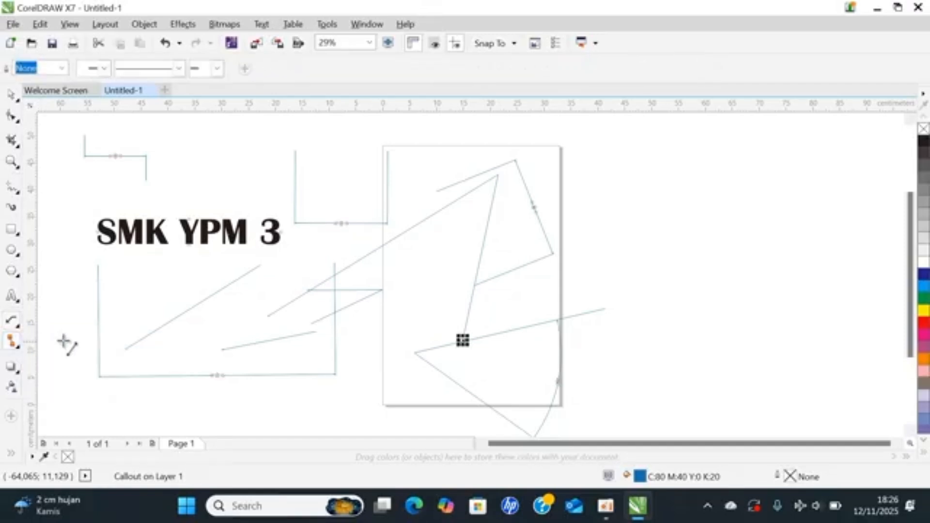
{"action": "left_click_drag", "start_coordinate": [382, 255], "coordinate": [415, 268]}
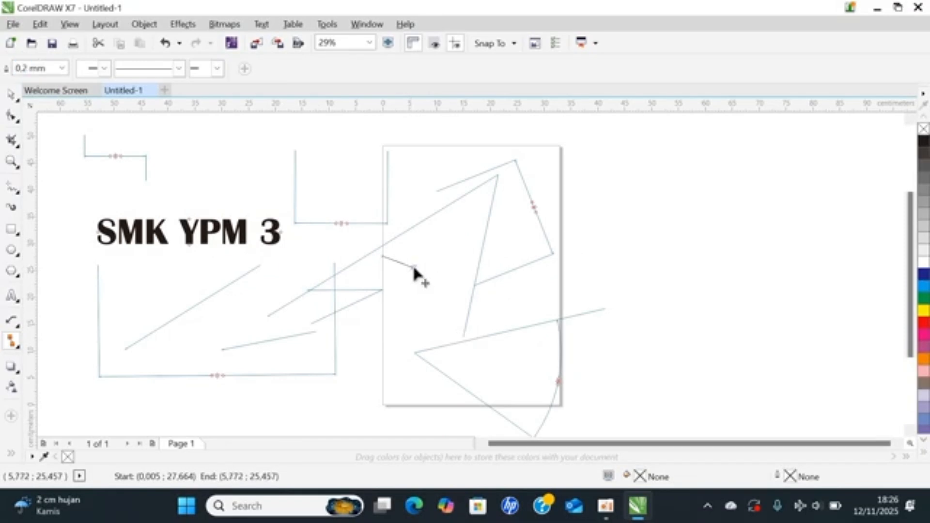
{"action": "left_click_drag", "start_coordinate": [296, 180], "coordinate": [388, 181]}
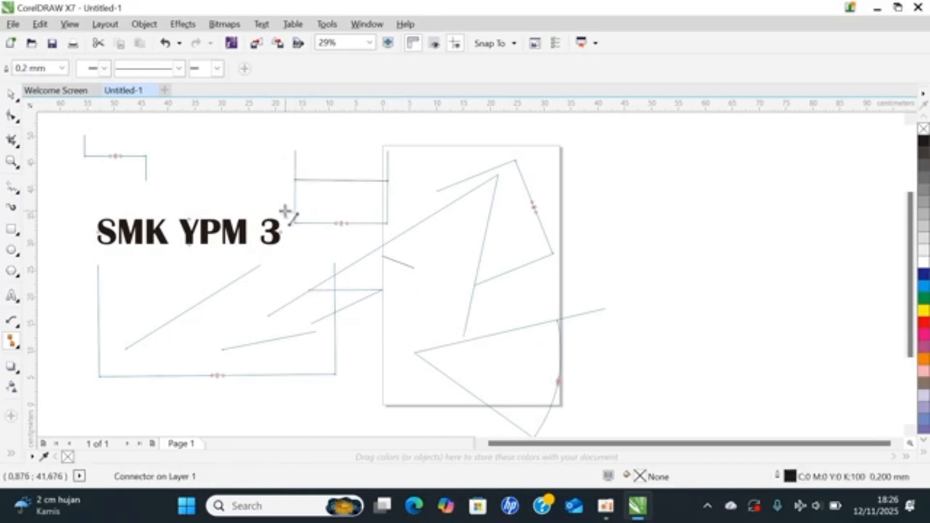
{"action": "left_click_drag", "start_coordinate": [177, 319], "coordinate": [221, 376]}
{"action": "left_click_drag", "start_coordinate": [99, 314], "coordinate": [194, 319]}
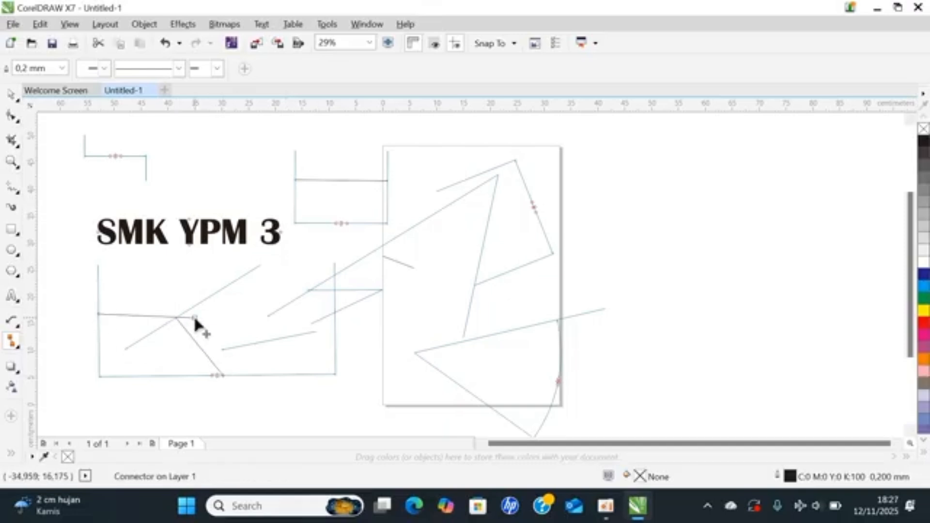
Step: Draw two overlapping right-angle connectors in the empty area to the right of the page
{"action": "left_click", "coordinate": [18, 349]}
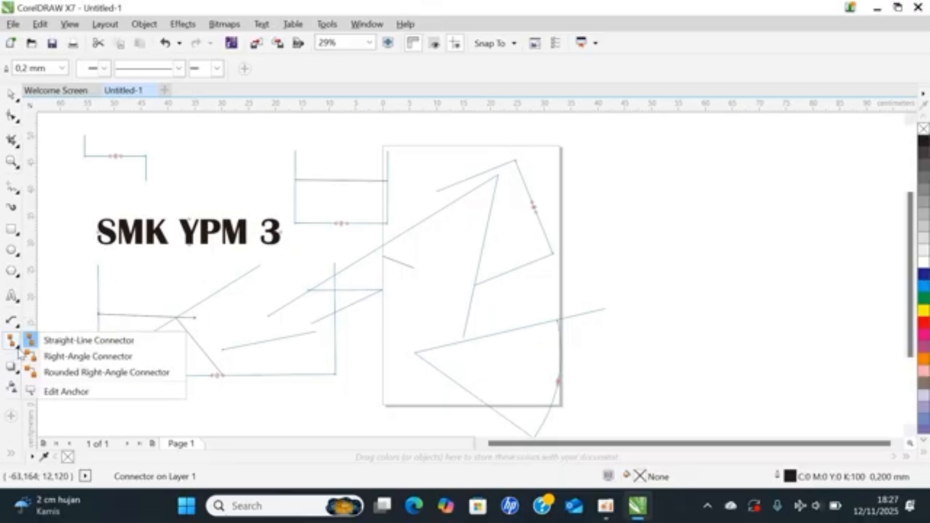
{"action": "left_click", "coordinate": [39, 357]}
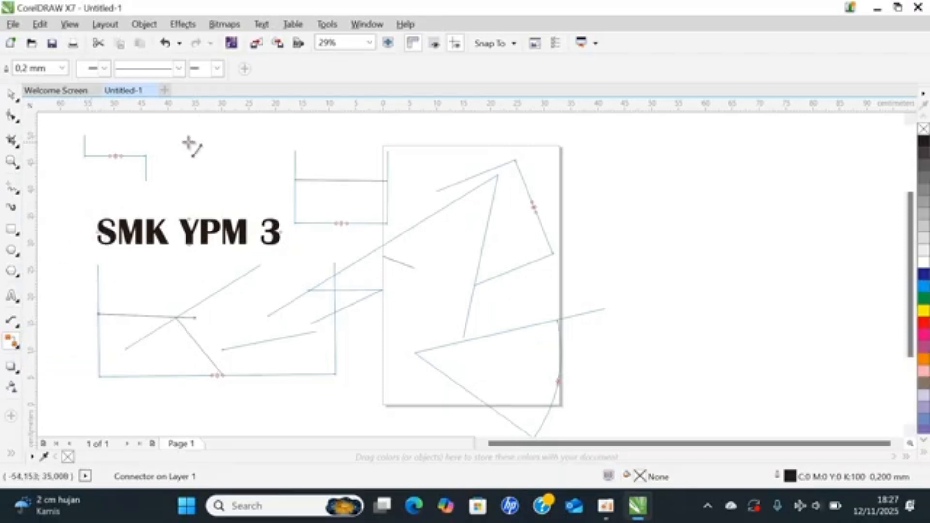
{"action": "mouse_move", "coordinate": [674, 187]}
{"action": "left_mouse_down"}
{"action": "mouse_move", "coordinate": [845, 174]}
{"action": "mouse_move", "coordinate": [791, 282]}
{"action": "left_mouse_up"}
{"action": "left_click_drag", "start_coordinate": [766, 155], "coordinate": [648, 222]}
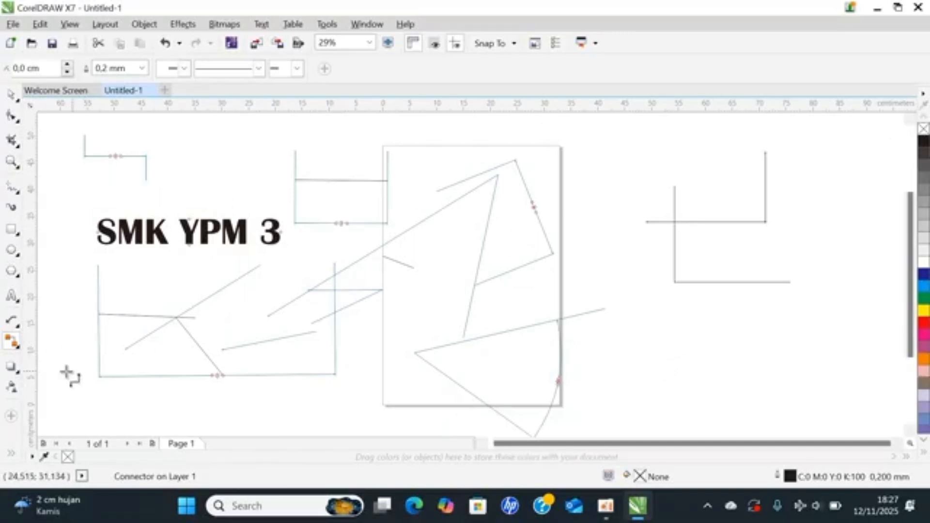
Step: Draw two rounded right-angle connectors in the empty area to the right of the page, below and beside the right-angle ones
{"action": "left_click", "coordinate": [19, 352]}
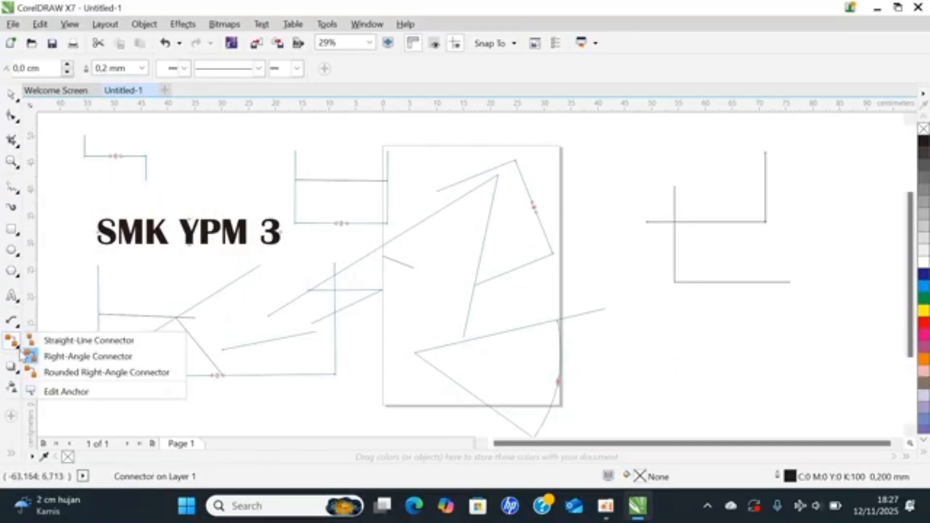
{"action": "left_click", "coordinate": [44, 373]}
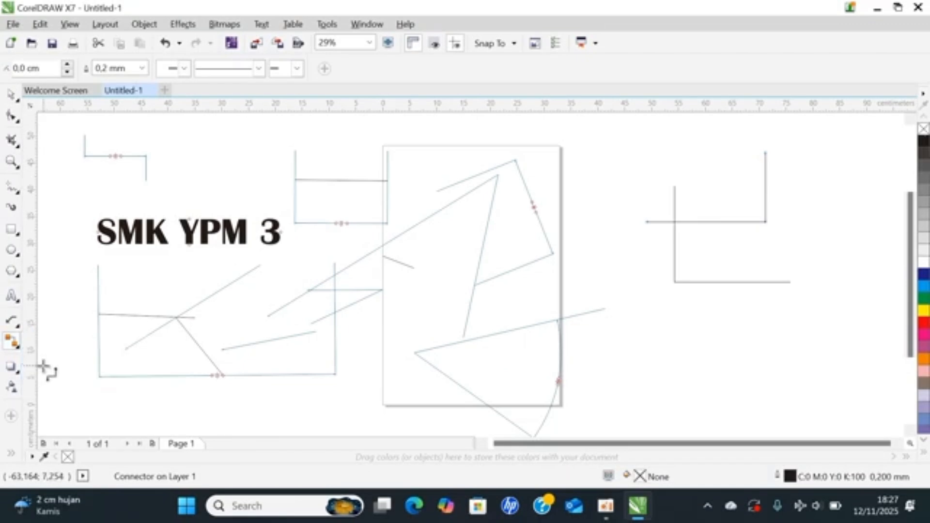
{"action": "left_click_drag", "start_coordinate": [692, 201], "coordinate": [765, 307]}
{"action": "left_click_drag", "start_coordinate": [639, 383], "coordinate": [725, 330]}
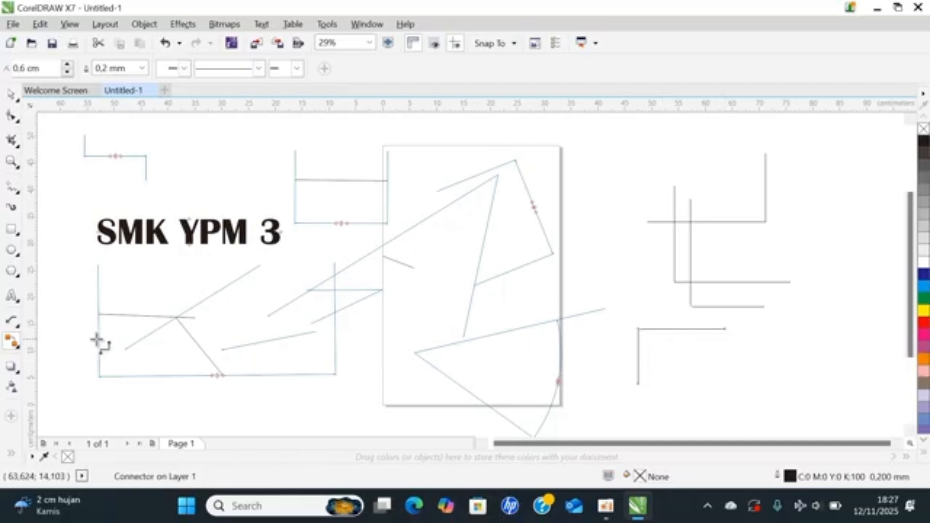
Step: Edit the connector anchors inside the large dimension below the text, moving an anchor to the point where the straight connectors meet
{"action": "left_click", "coordinate": [18, 350]}
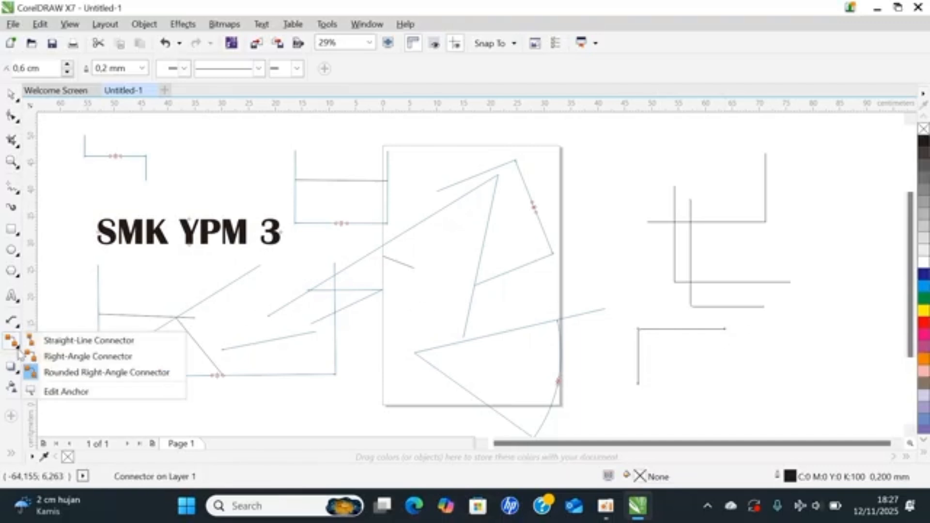
{"action": "left_click", "coordinate": [57, 392]}
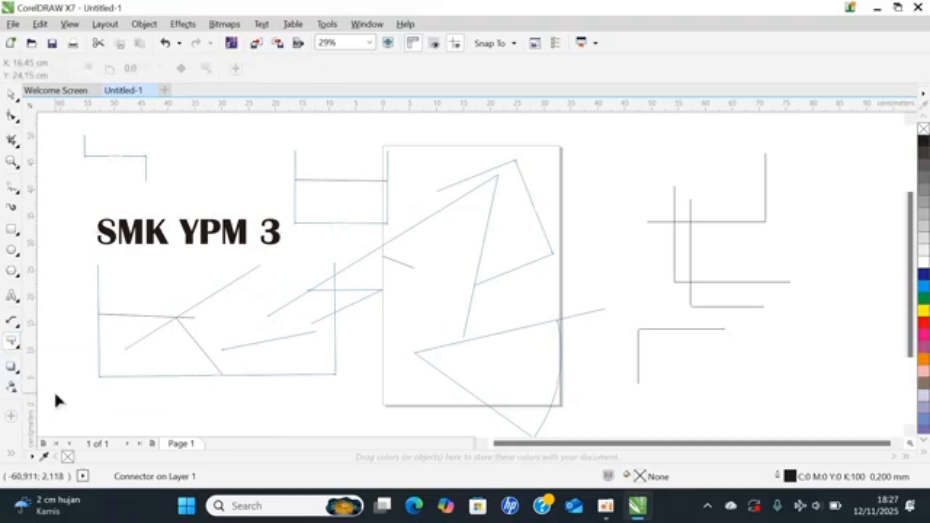
{"action": "right_click", "coordinate": [152, 322]}
{"action": "key", "text": "Escape"}
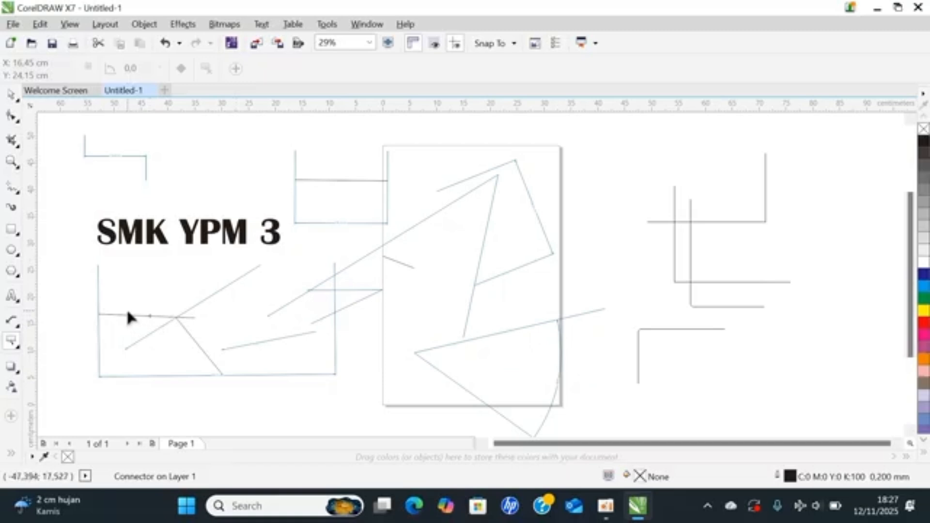
{"action": "left_click", "coordinate": [152, 324]}
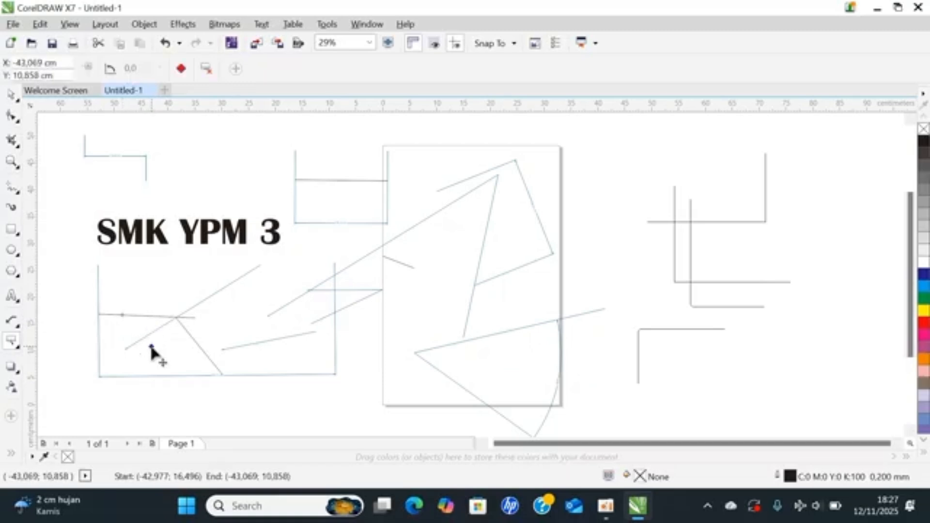
{"action": "left_click_drag", "start_coordinate": [151, 335], "coordinate": [177, 319]}
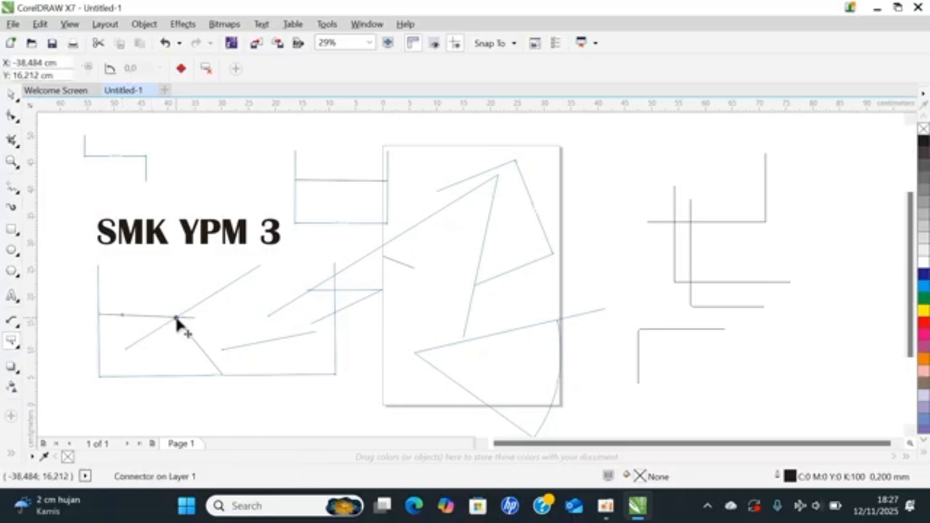
Step: Apply a drop shadow to the SMK YPM 3 text, try several directions, and leave it cast upward at about 86 degrees
{"action": "left_click", "coordinate": [14, 371]}
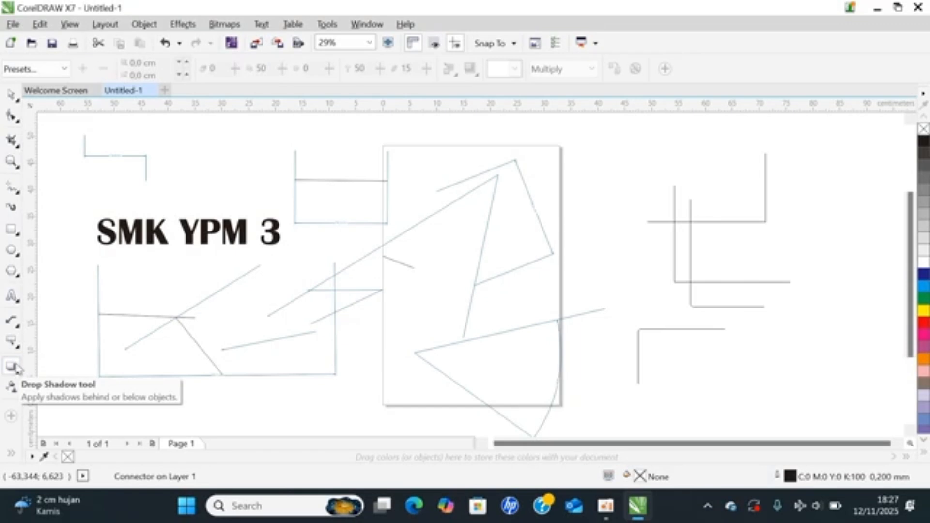
{"action": "left_click_drag", "start_coordinate": [111, 237], "coordinate": [290, 237]}
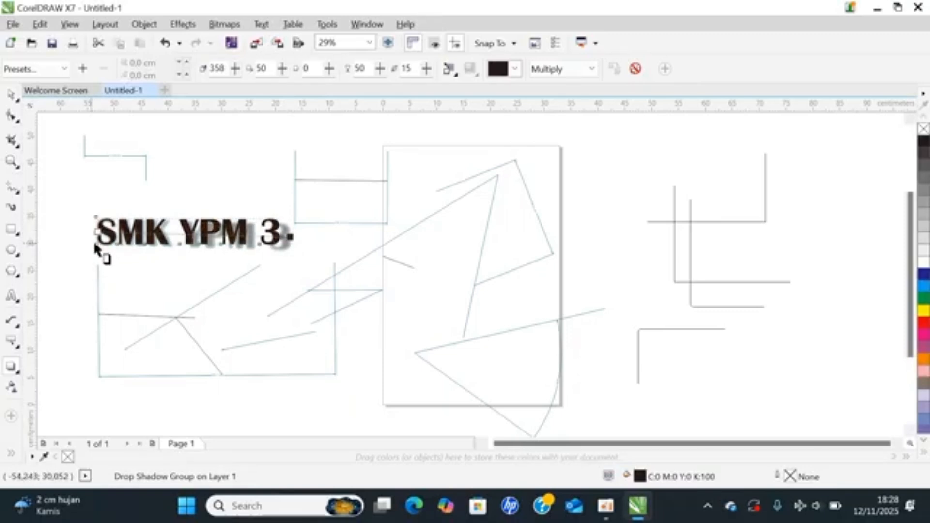
{"action": "left_click_drag", "start_coordinate": [94, 247], "coordinate": [310, 212]}
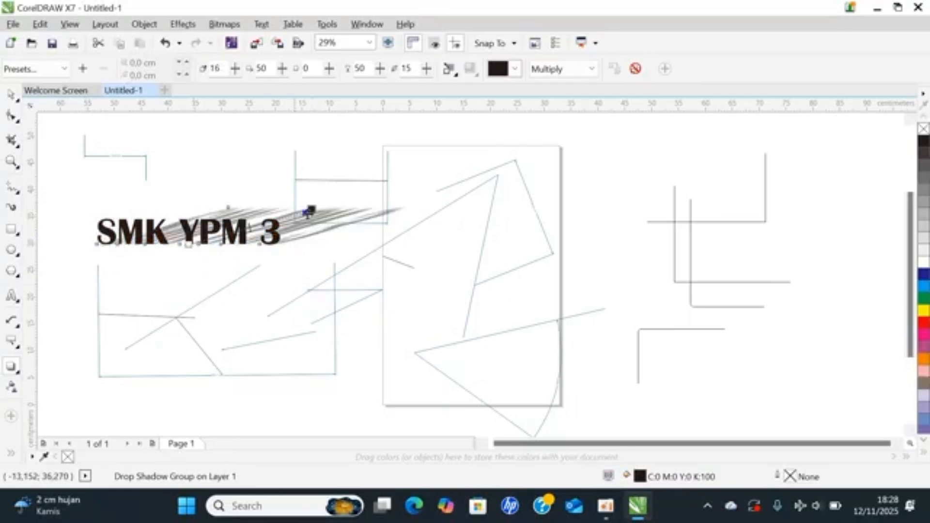
{"action": "left_click_drag", "start_coordinate": [311, 212], "coordinate": [109, 232]}
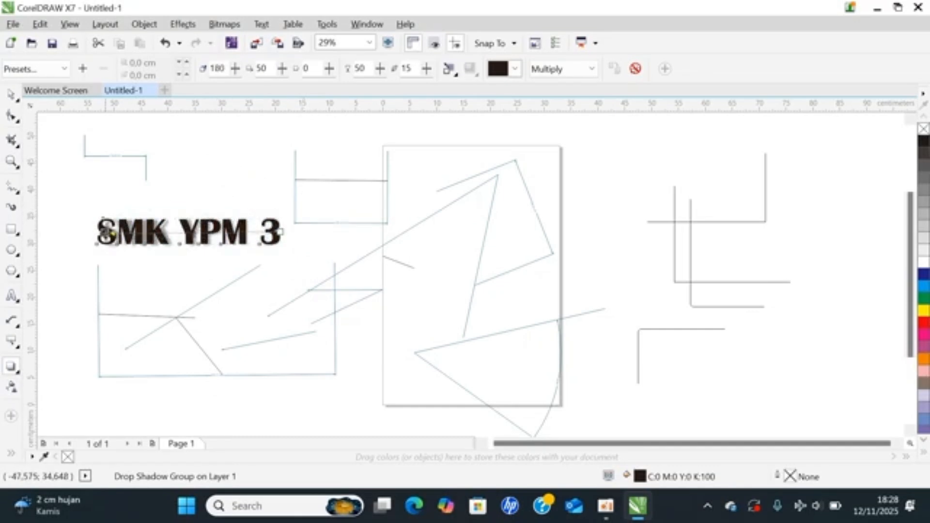
{"action": "left_click", "coordinate": [192, 233]}
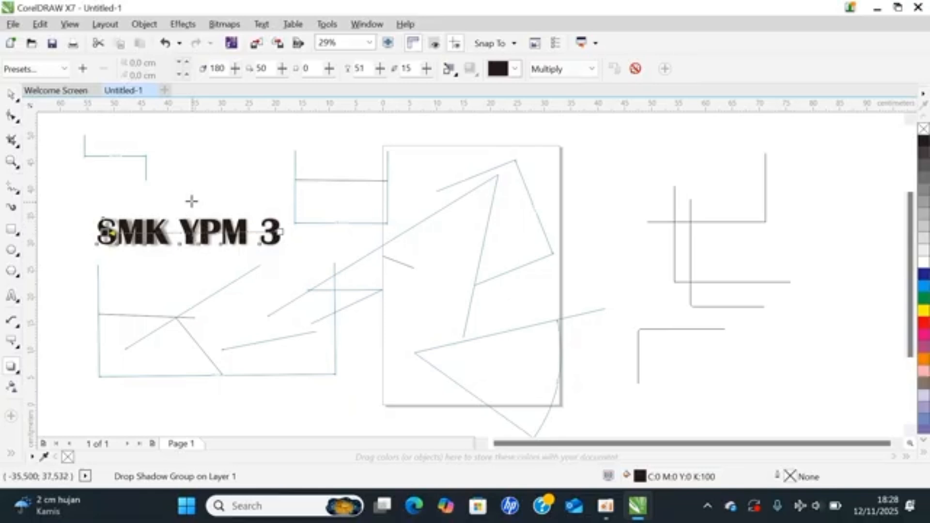
{"action": "left_click", "coordinate": [194, 236]}
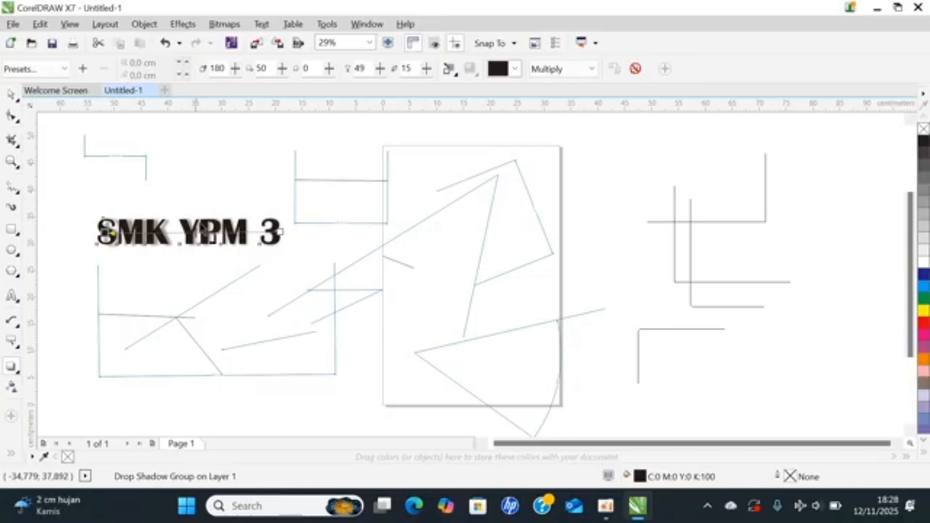
{"action": "left_click_drag", "start_coordinate": [197, 241], "coordinate": [191, 191]}
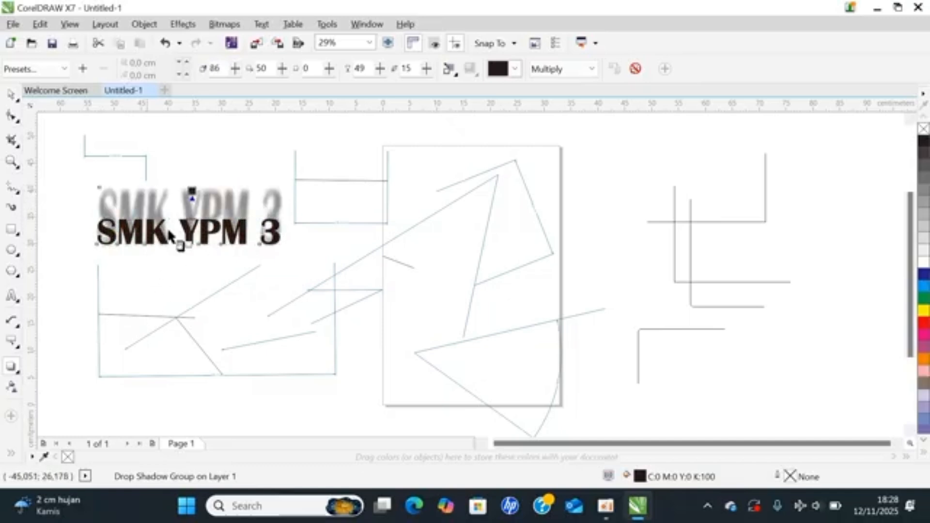
Step: Try an outward contour on the SMK YPM 3 text with an offset of 0,744 cm
{"action": "left_click", "coordinate": [17, 374]}
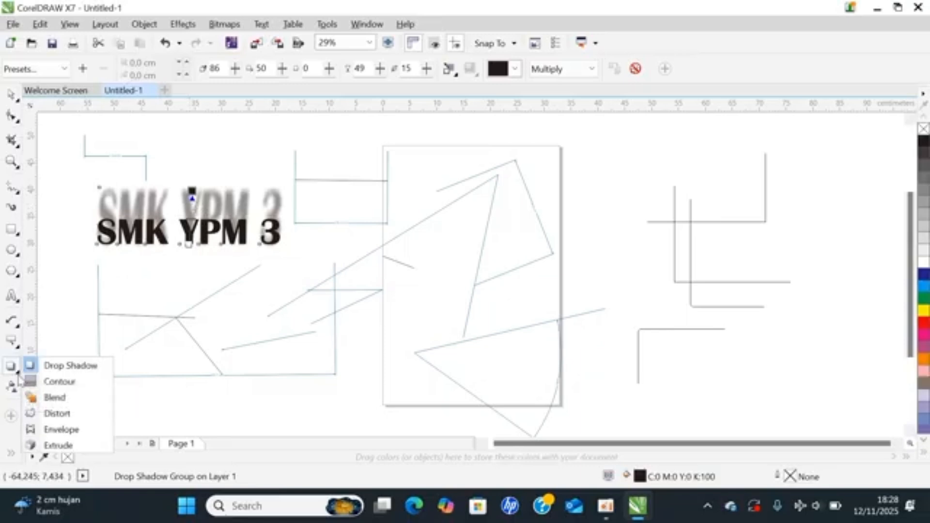
{"action": "left_click", "coordinate": [41, 383]}
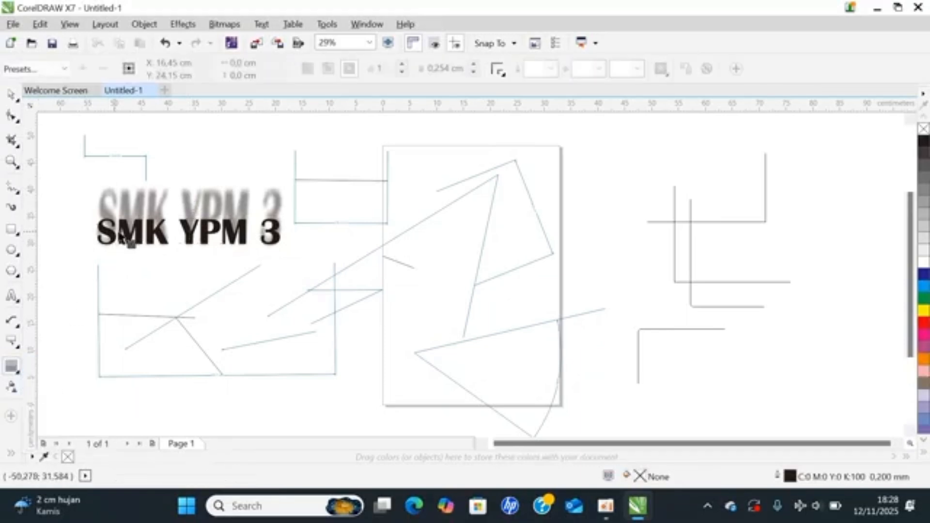
{"action": "left_click", "coordinate": [165, 240]}
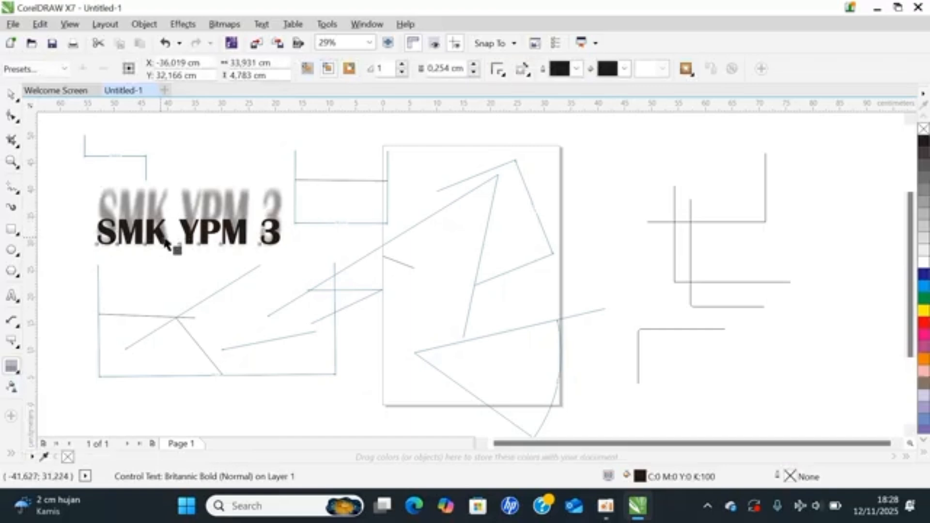
{"action": "mouse_move", "coordinate": [181, 249]}
{"action": "left_mouse_down"}
{"action": "mouse_move", "coordinate": [187, 305]}
{"action": "mouse_move", "coordinate": [180, 291]}
{"action": "mouse_move", "coordinate": [193, 245]}
{"action": "mouse_move", "coordinate": [183, 228]}
{"action": "mouse_move", "coordinate": [186, 235]}
{"action": "left_mouse_up"}
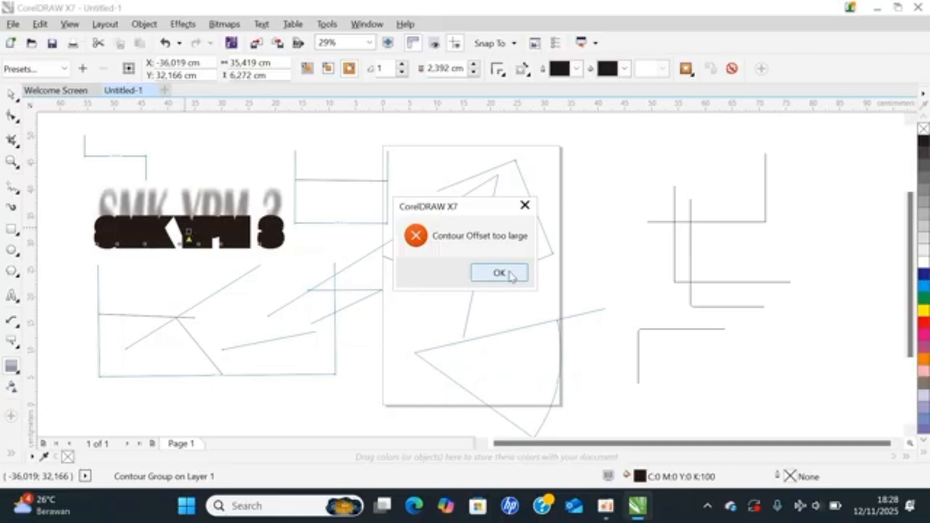
{"action": "left_click", "coordinate": [507, 272]}
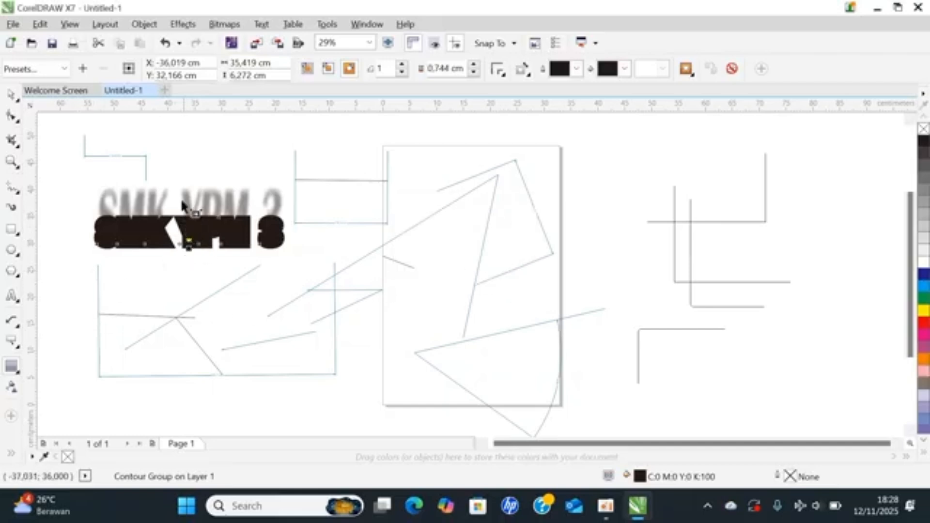
Step: Undo the contour applied to the SMK YPM 3 text
{"action": "key", "text": "z"}
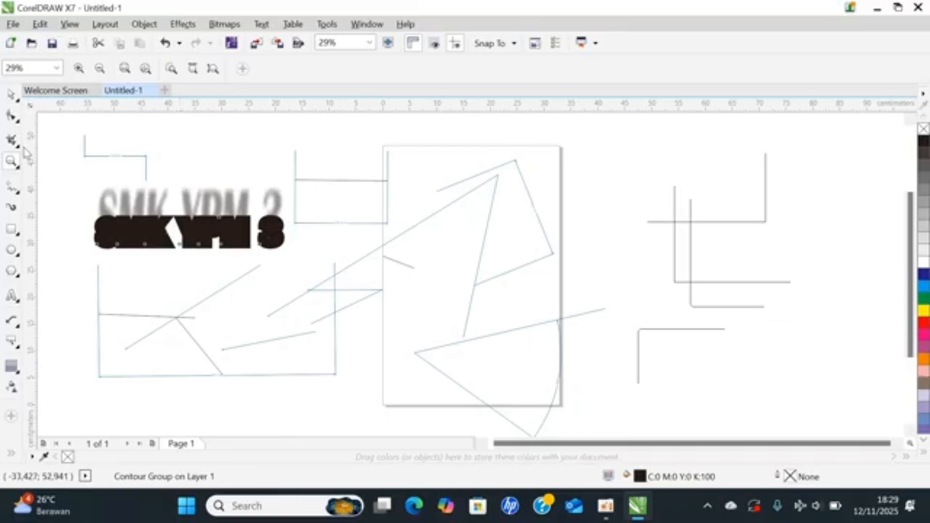
{"action": "left_click", "coordinate": [11, 370]}
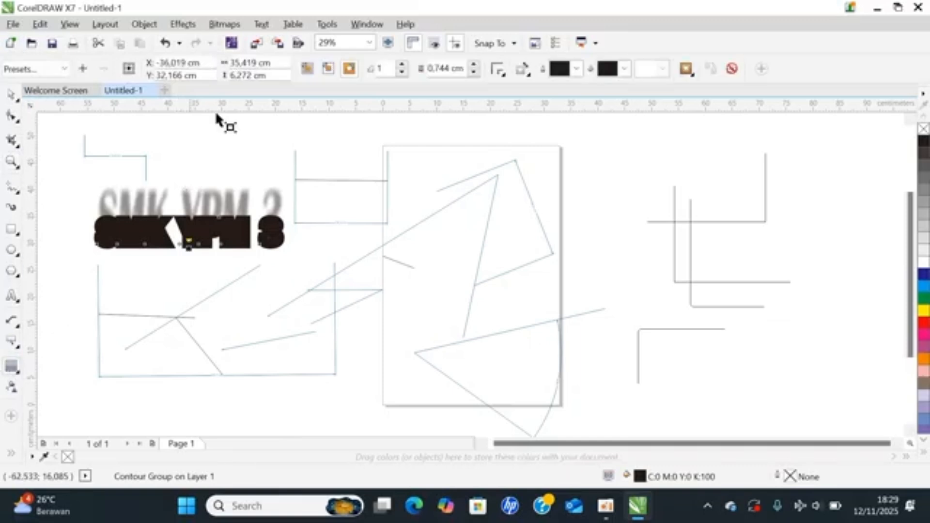
{"action": "left_click", "coordinate": [166, 44]}
{"action": "left_click", "coordinate": [165, 43]}
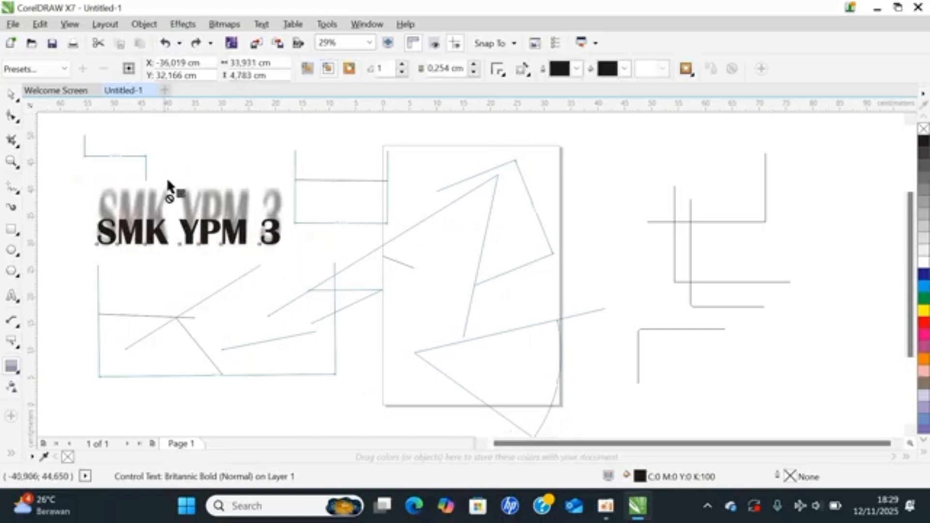
Step: Try the Contour tool on the callout lines beside and on the page, undoing the stray change
{"action": "left_click_drag", "start_coordinate": [373, 259], "coordinate": [371, 380]}
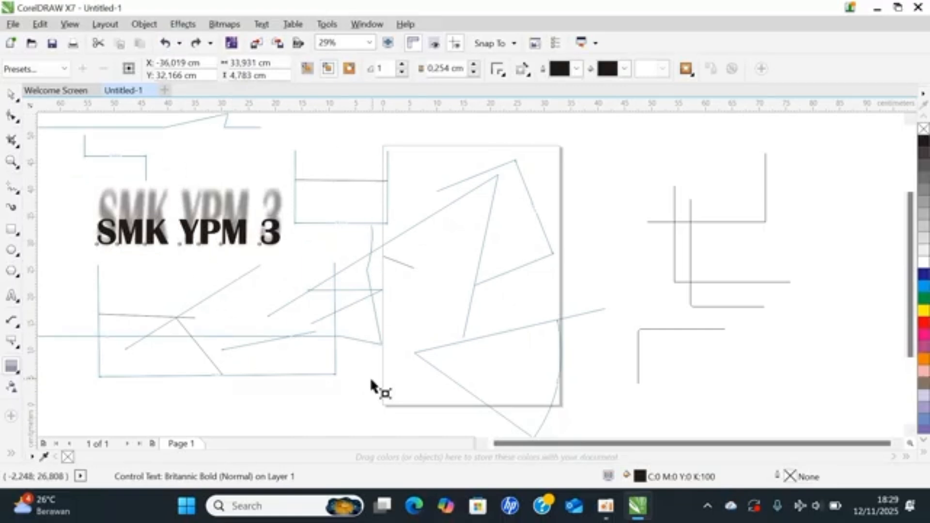
{"action": "left_click", "coordinate": [166, 44]}
{"action": "left_click", "coordinate": [440, 167]}
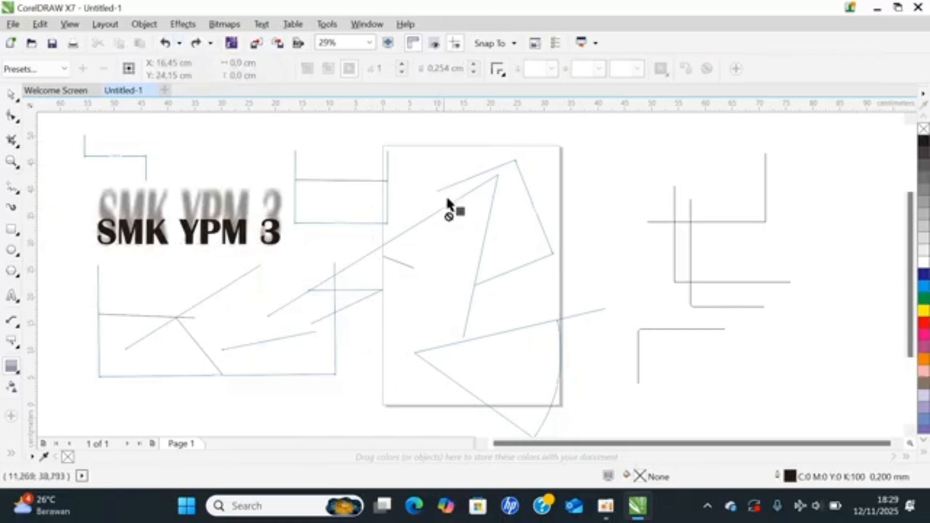
{"action": "left_click", "coordinate": [444, 221]}
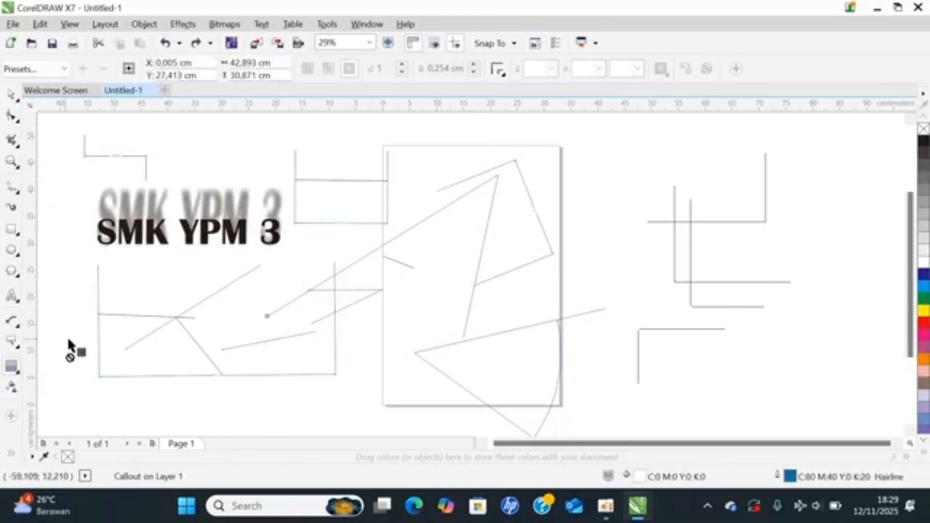
Step: Switch to the Blend tool and recolor the SMK YPM 3 text to the pinkish purple C:20 M:80 Y:0 K:20
{"action": "left_click", "coordinate": [18, 375]}
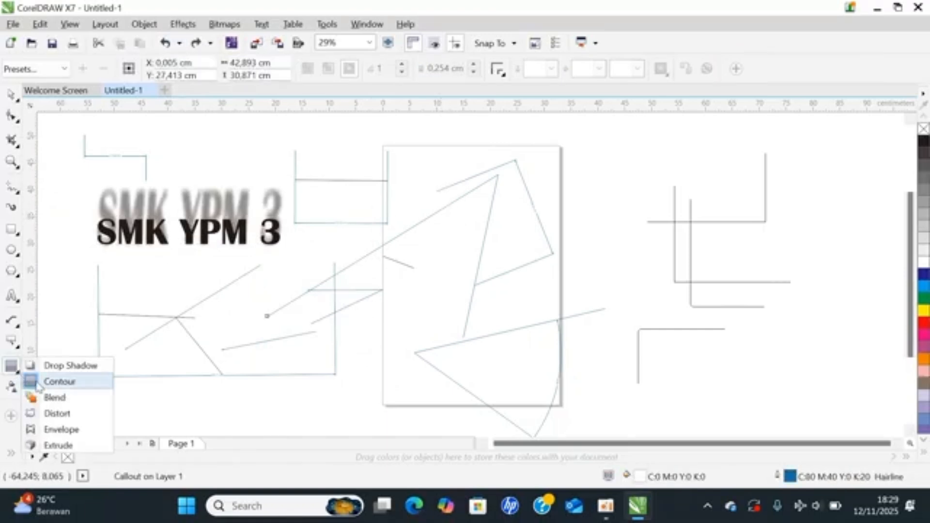
{"action": "left_click", "coordinate": [46, 396]}
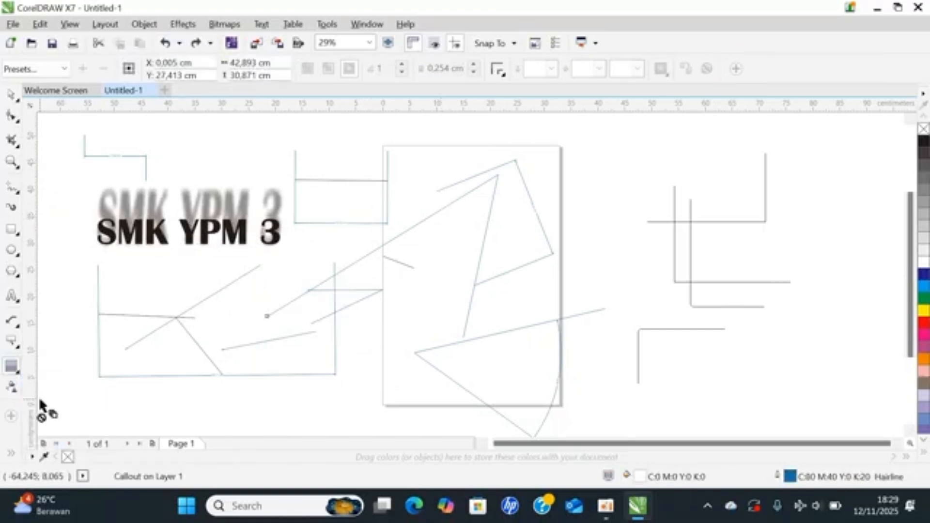
{"action": "left_click", "coordinate": [139, 237]}
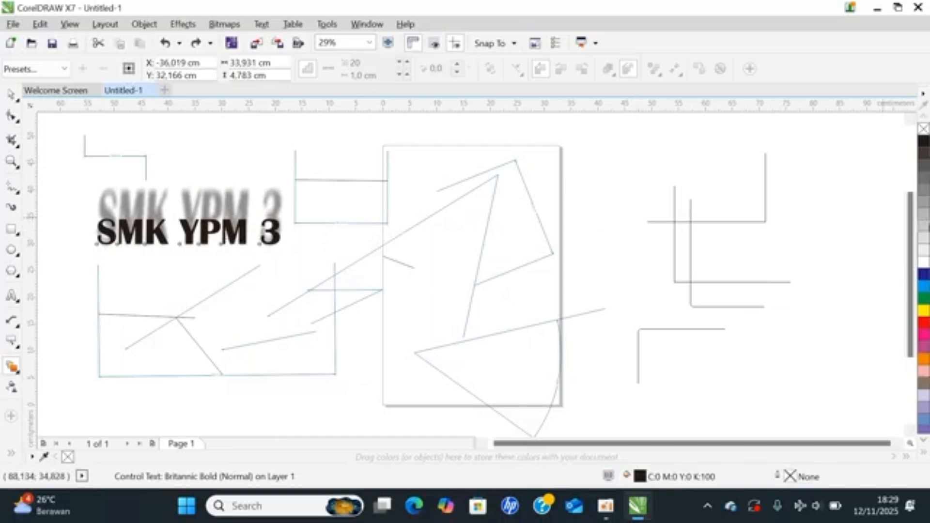
{"action": "left_click", "coordinate": [924, 261]}
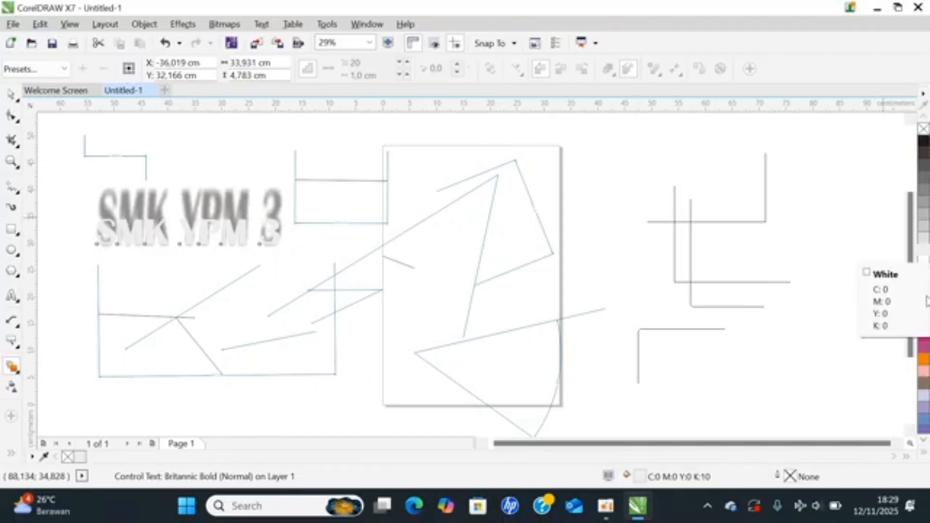
{"action": "left_click", "coordinate": [924, 346]}
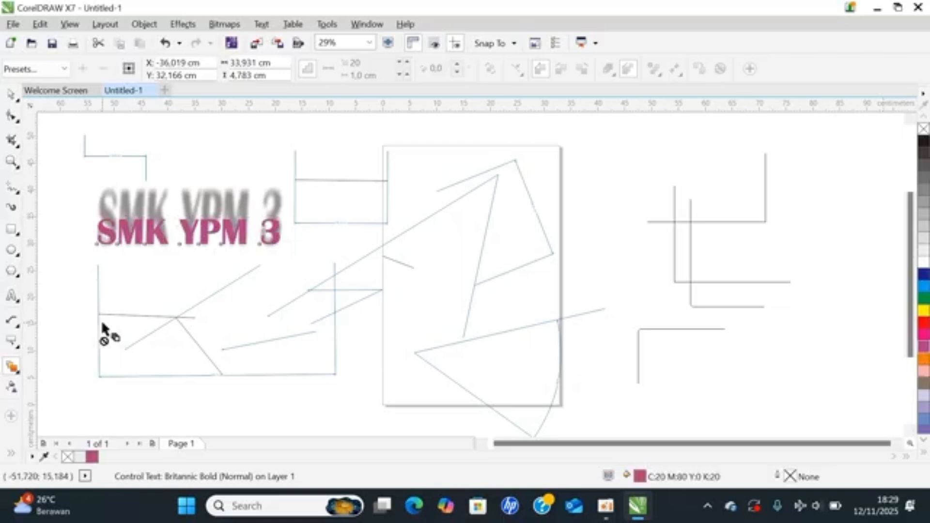
Step: Try to start a blend from the recolored SMK YPM 3 text and its shadow
{"action": "right_click", "coordinate": [184, 236]}
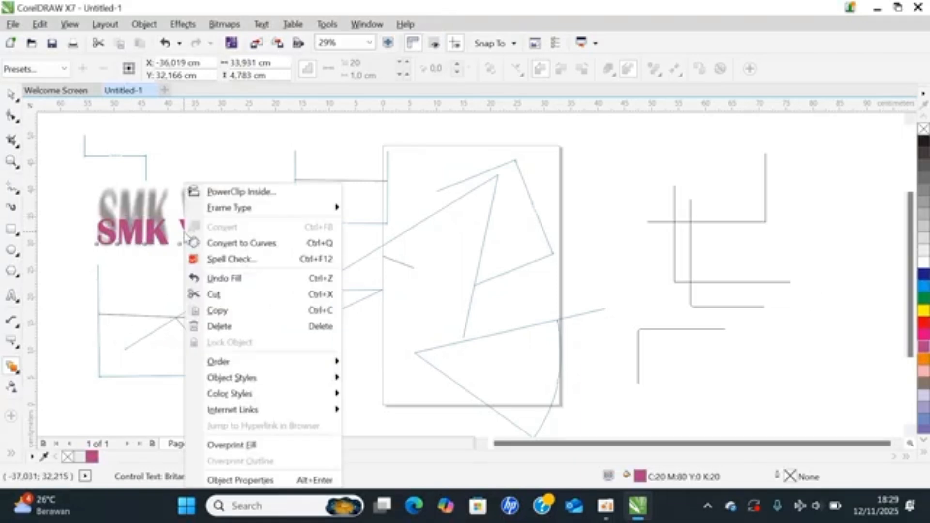
{"action": "left_click", "coordinate": [142, 232]}
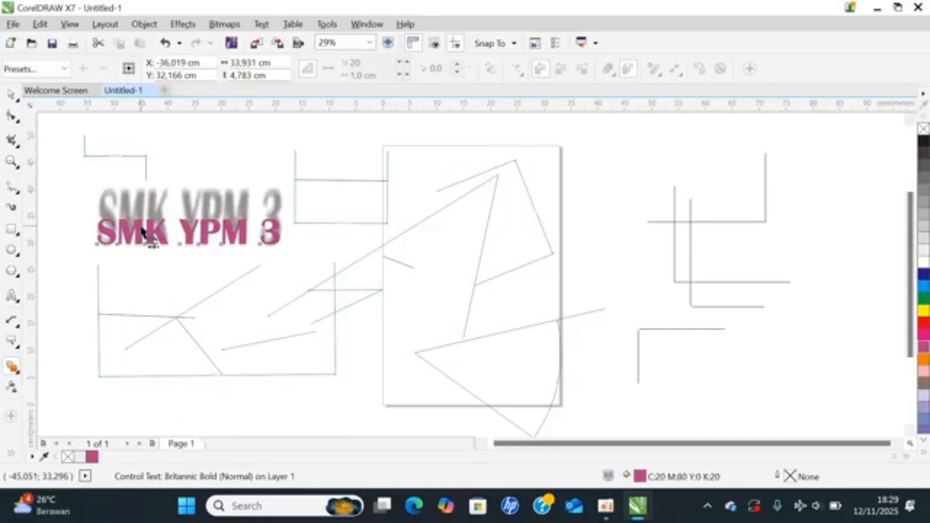
{"action": "left_click", "coordinate": [183, 242]}
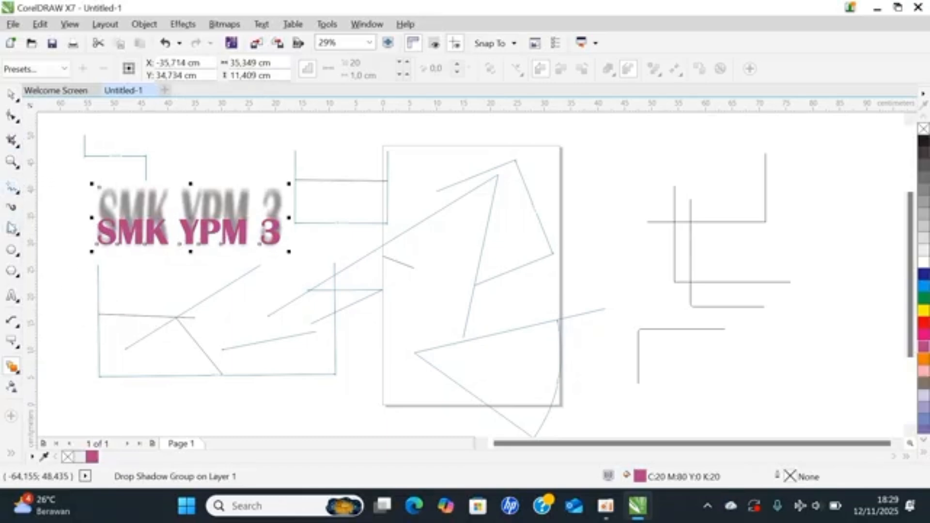
Step: Draw a rectangle about 23,9 cm wide and 25,1 cm high on the upper part of the page
{"action": "left_click", "coordinate": [11, 227]}
{"action": "mouse_move", "coordinate": [403, 180]}
{"action": "left_mouse_down"}
{"action": "mouse_move", "coordinate": [457, 188]}
{"action": "mouse_move", "coordinate": [521, 308]}
{"action": "mouse_move", "coordinate": [513, 316]}
{"action": "mouse_move", "coordinate": [534, 317]}
{"action": "left_mouse_up"}
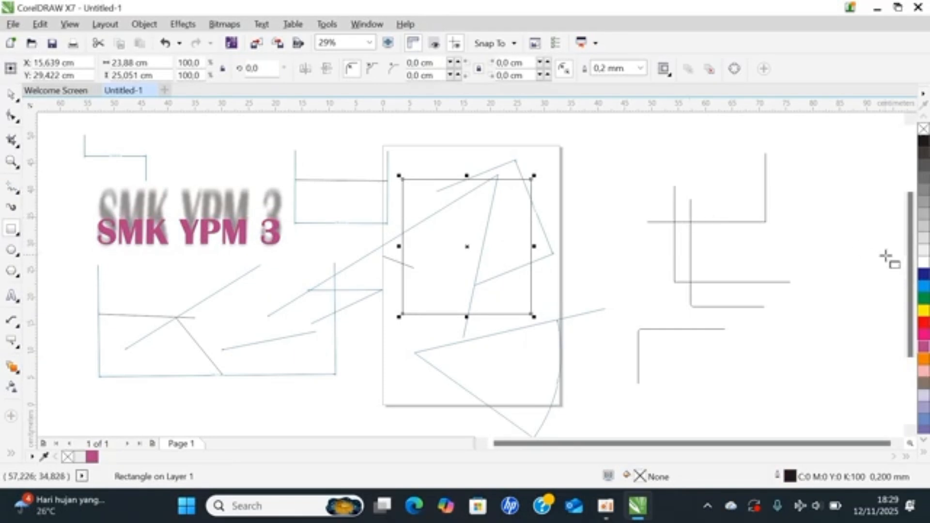
Step: Fill the rectangle with green C:100 M:0 Y:100 K:0 and try to start a blend from it with the Blend tool
{"action": "left_click", "coordinate": [925, 299]}
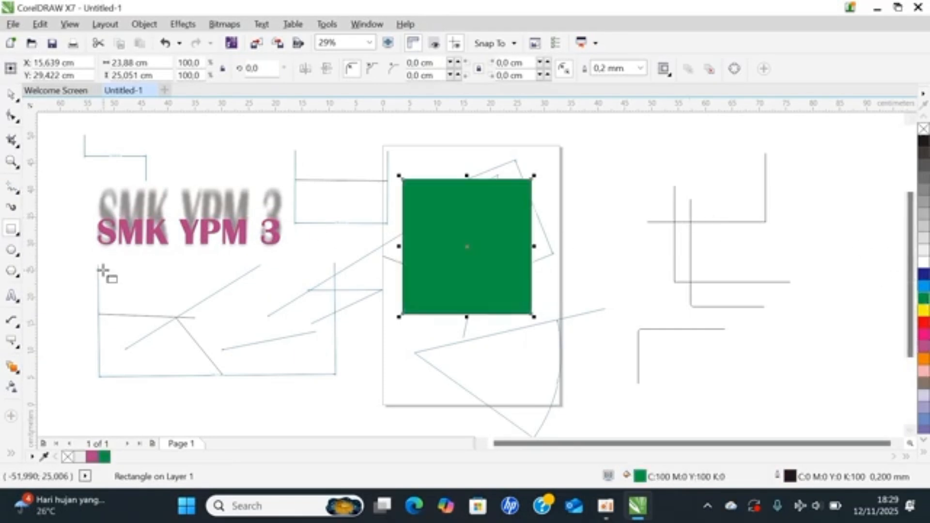
{"action": "left_click", "coordinate": [13, 368]}
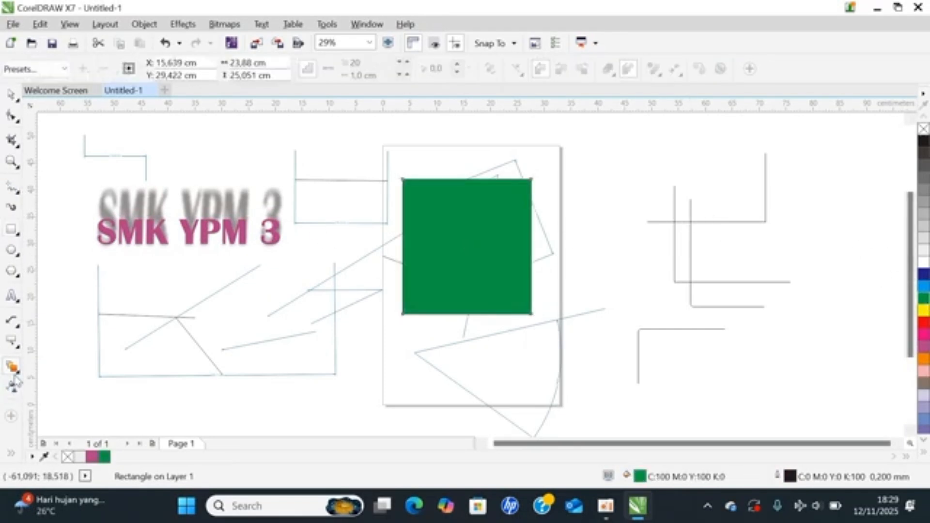
{"action": "right_click", "coordinate": [465, 257]}
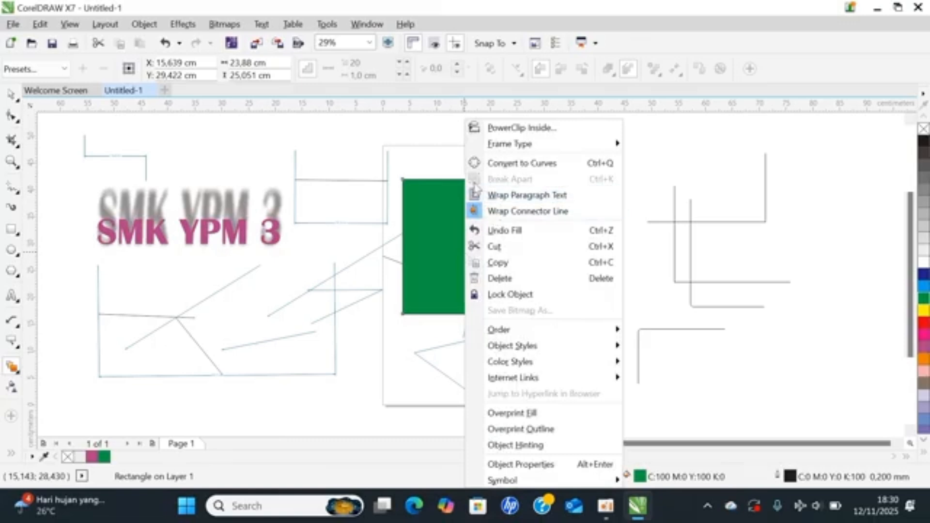
{"action": "left_click", "coordinate": [445, 233]}
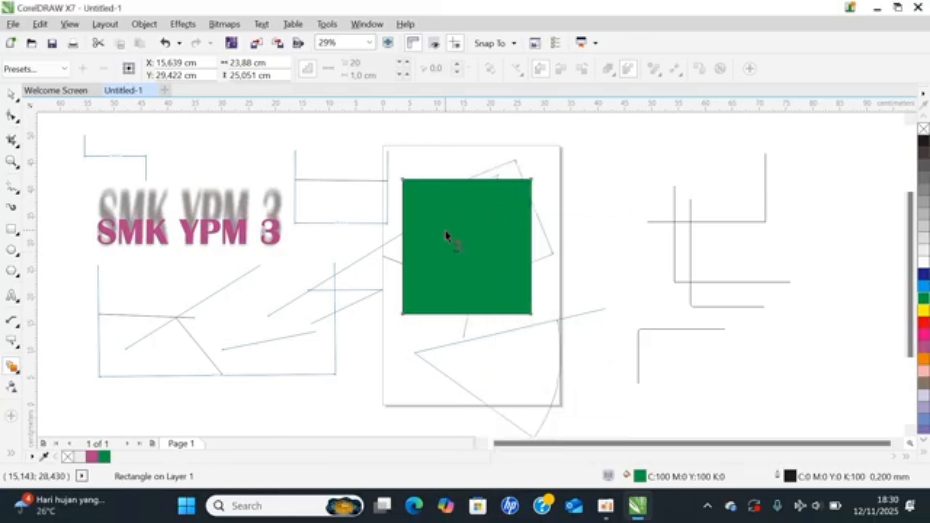
{"action": "left_click", "coordinate": [533, 251]}
{"action": "left_click_drag", "start_coordinate": [530, 314], "coordinate": [525, 380]}
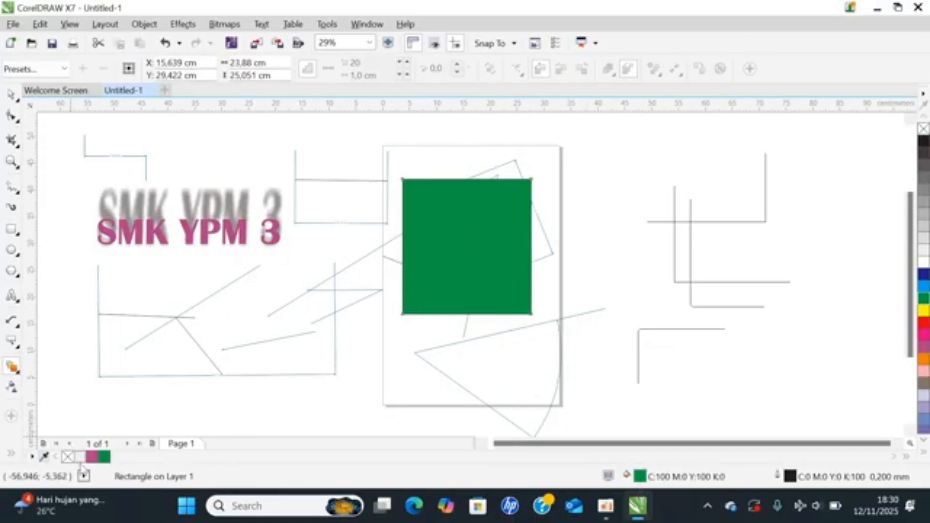
Step: Recolor the rectangle purple like the SMK YPM 3 text and try to create a blend between the two
{"action": "mouse_move", "coordinate": [93, 466]}
{"action": "left_mouse_down"}
{"action": "mouse_move", "coordinate": [348, 273]}
{"action": "mouse_move", "coordinate": [415, 257]}
{"action": "mouse_move", "coordinate": [312, 301]}
{"action": "mouse_move", "coordinate": [421, 264]}
{"action": "mouse_move", "coordinate": [446, 359]}
{"action": "mouse_move", "coordinate": [475, 293]}
{"action": "mouse_move", "coordinate": [513, 430]}
{"action": "mouse_move", "coordinate": [515, 325]}
{"action": "left_mouse_up"}
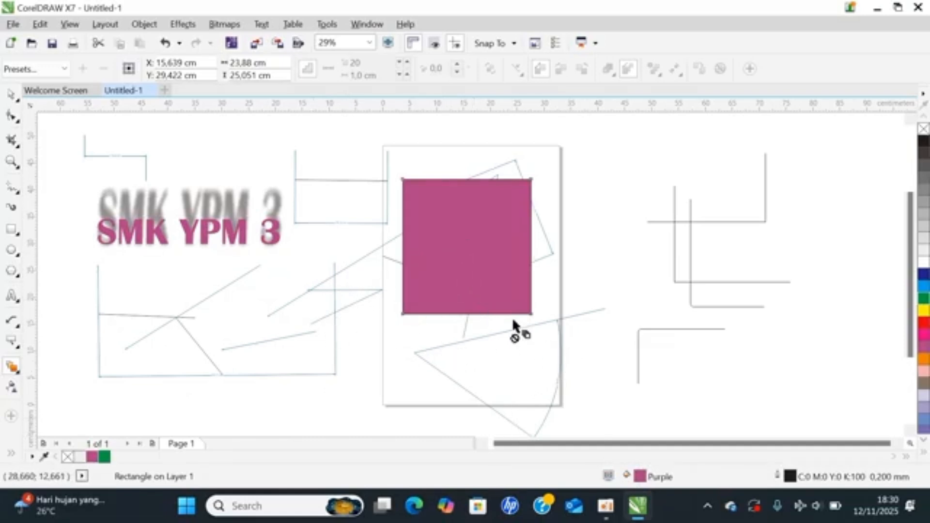
{"action": "mouse_move", "coordinate": [504, 290]}
{"action": "left_mouse_down"}
{"action": "mouse_move", "coordinate": [705, 138]}
{"action": "mouse_move", "coordinate": [497, 245]}
{"action": "mouse_move", "coordinate": [569, 221]}
{"action": "mouse_move", "coordinate": [349, 271]}
{"action": "mouse_move", "coordinate": [236, 281]}
{"action": "mouse_move", "coordinate": [245, 230]}
{"action": "left_mouse_up"}
{"action": "left_click", "coordinate": [232, 234]}
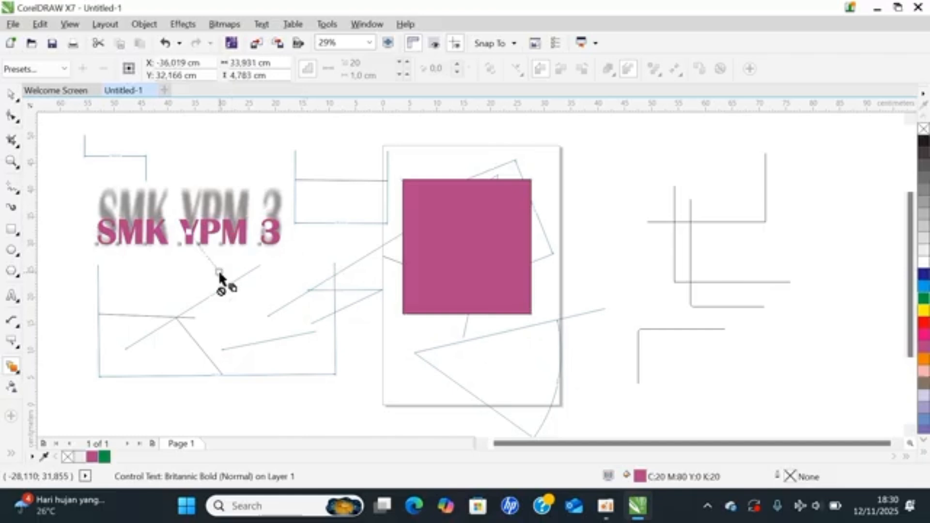
{"action": "left_click", "coordinate": [219, 274]}
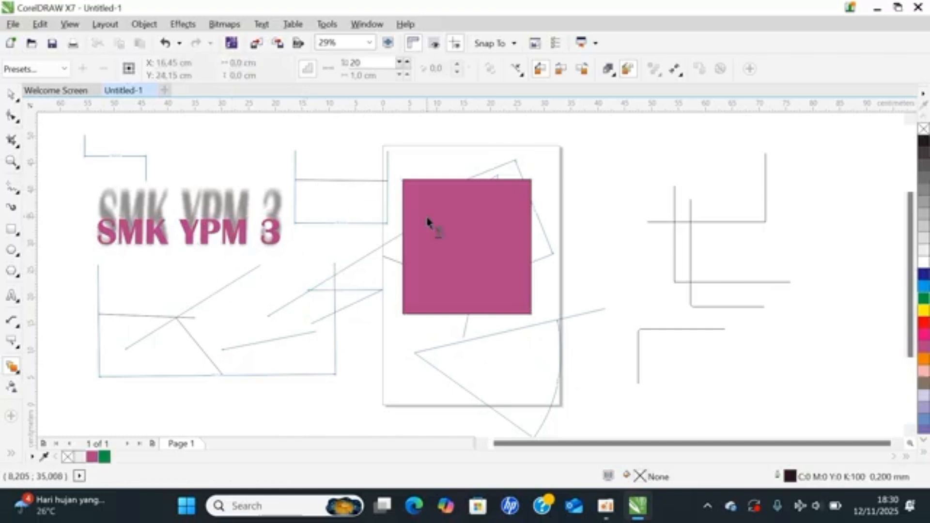
Step: Blend the purple rectangle with the SMK YPM 3 text, try green on the blend, and undo both the recolor and the blend
{"action": "left_click", "coordinate": [454, 267]}
{"action": "left_click_drag", "start_coordinate": [454, 268], "coordinate": [232, 212]}
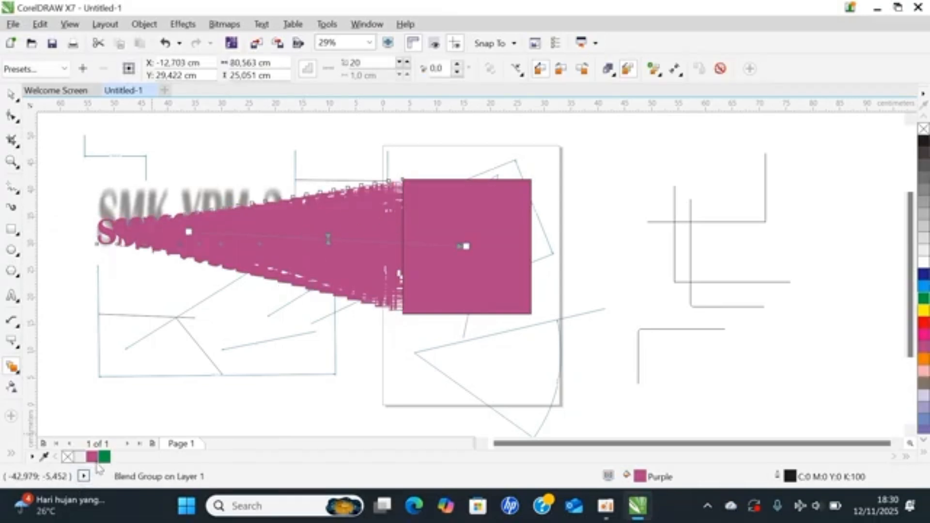
{"action": "left_click", "coordinate": [104, 458]}
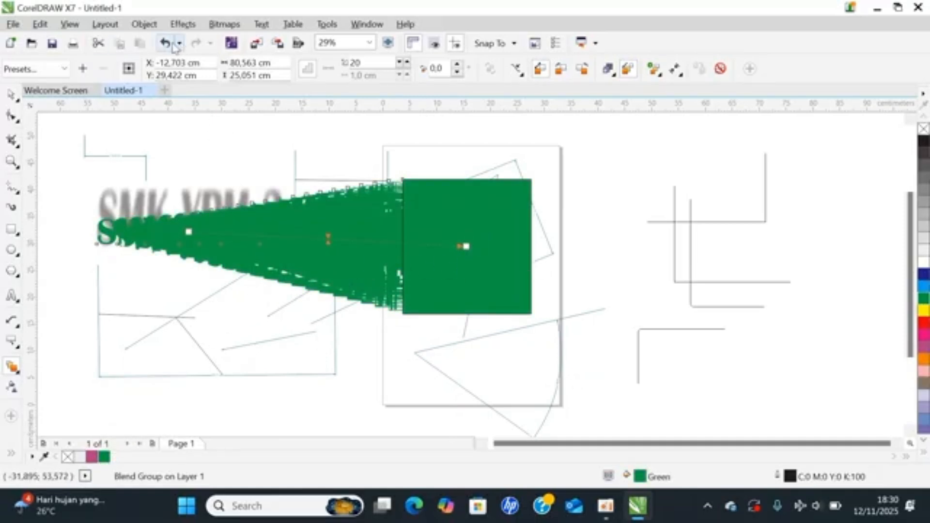
{"action": "left_click", "coordinate": [172, 45]}
{"action": "left_click", "coordinate": [172, 45]}
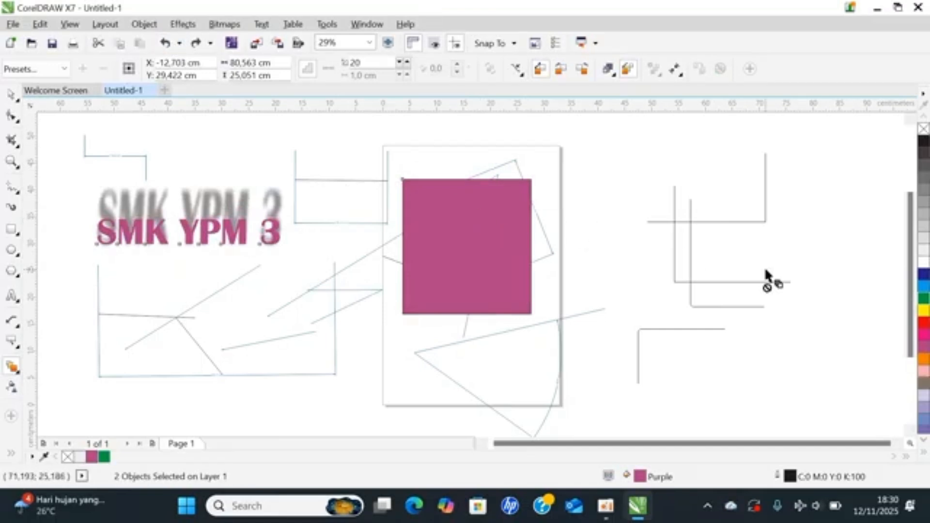
Step: Recolor the selected SMK YPM 3 text and rectangle green, then switch to the Pick tool with both still selected
{"action": "left_click", "coordinate": [104, 457]}
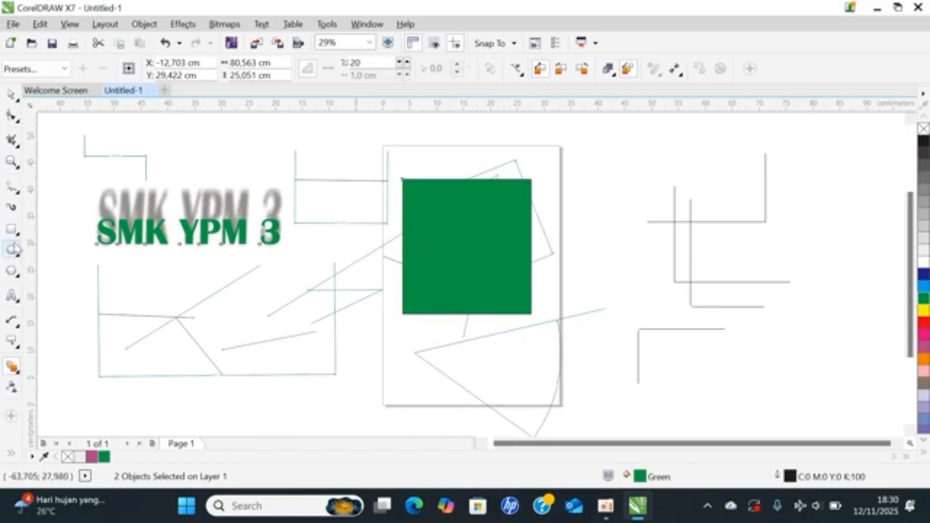
{"action": "left_click", "coordinate": [12, 96]}
{"action": "left_click", "coordinate": [478, 250]}
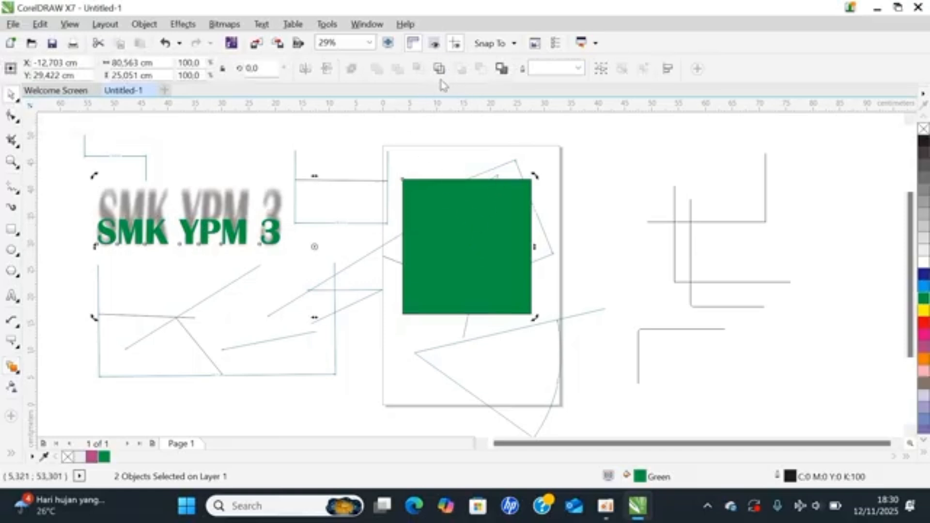
{"action": "left_click", "coordinate": [444, 228]}
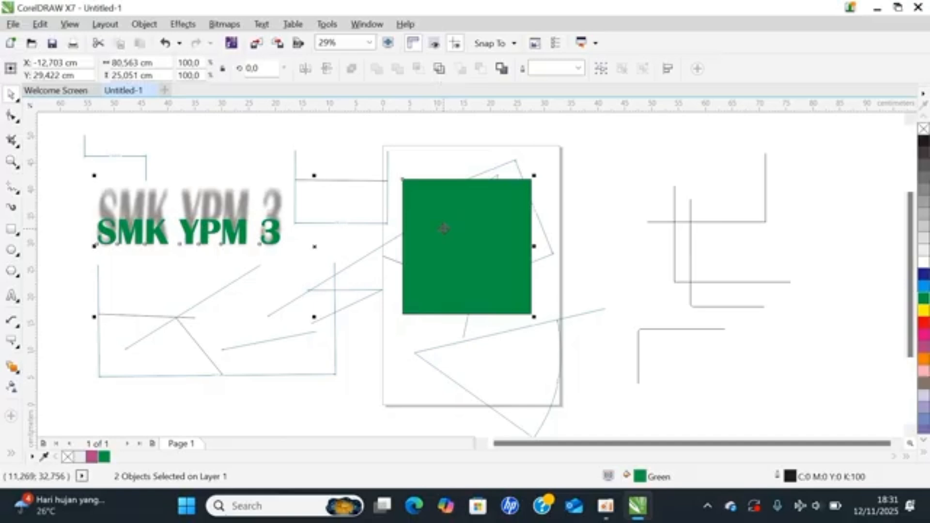
{"action": "left_click", "coordinate": [444, 231]}
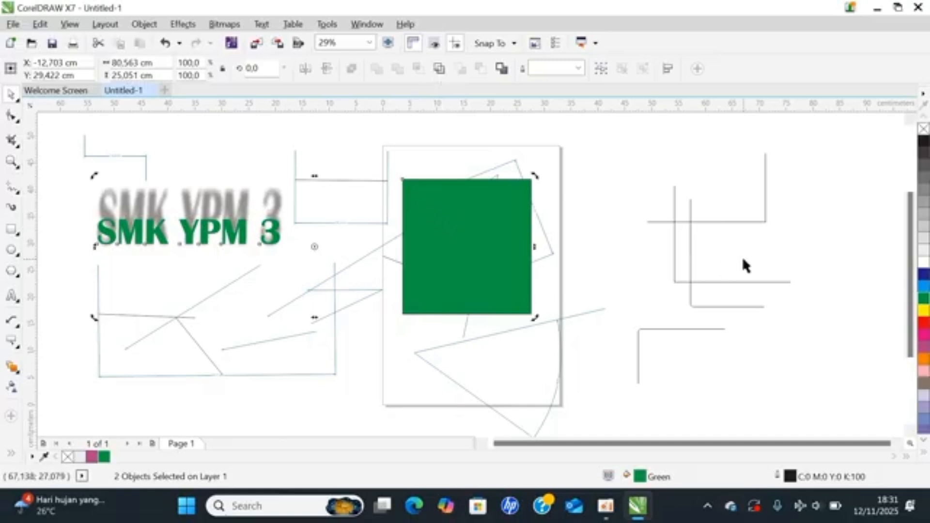
Step: Try a white fill on the text and rectangle, undo it, and delete both objects
{"action": "left_click", "coordinate": [924, 262]}
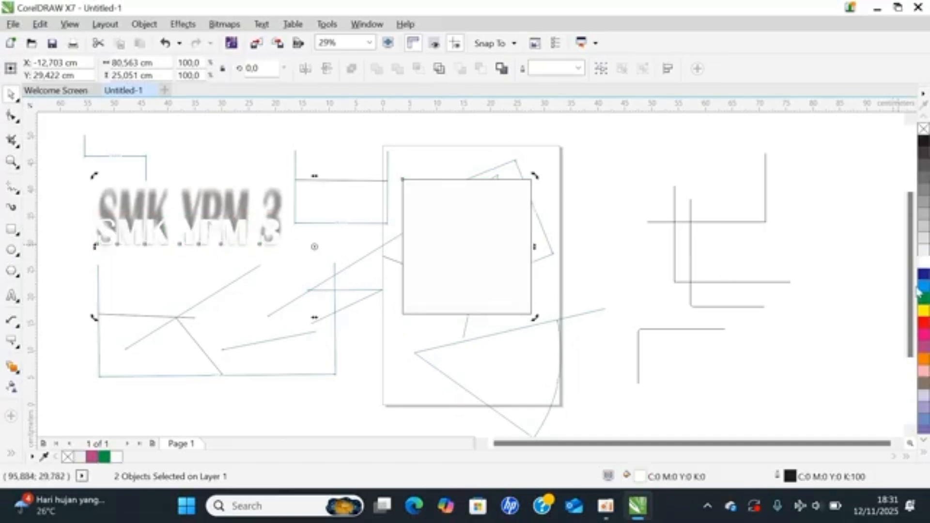
{"action": "key", "text": "ctrl+z"}
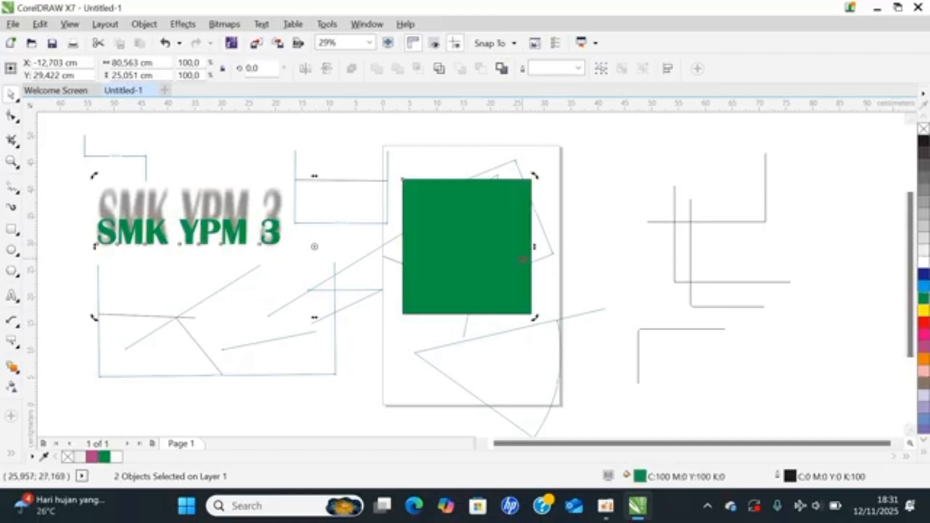
{"action": "right_click", "coordinate": [523, 259]}
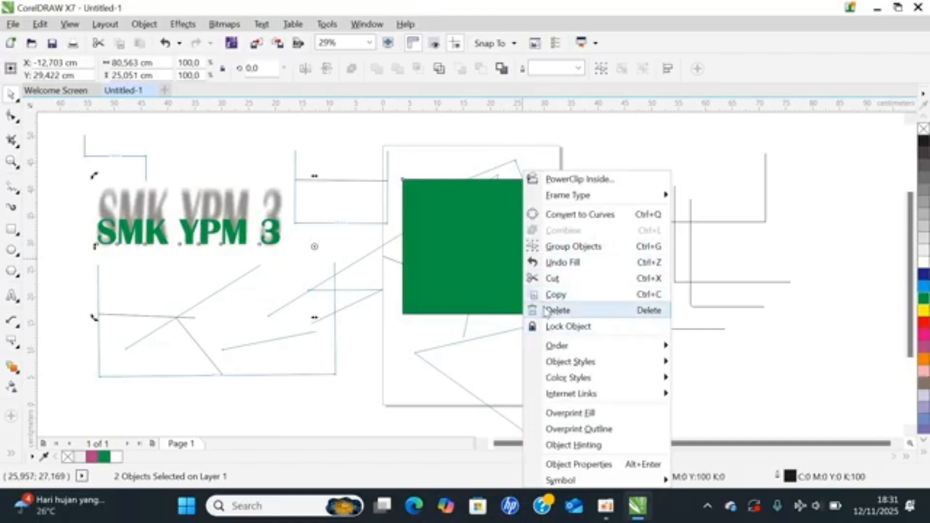
{"action": "left_click", "coordinate": [545, 311]}
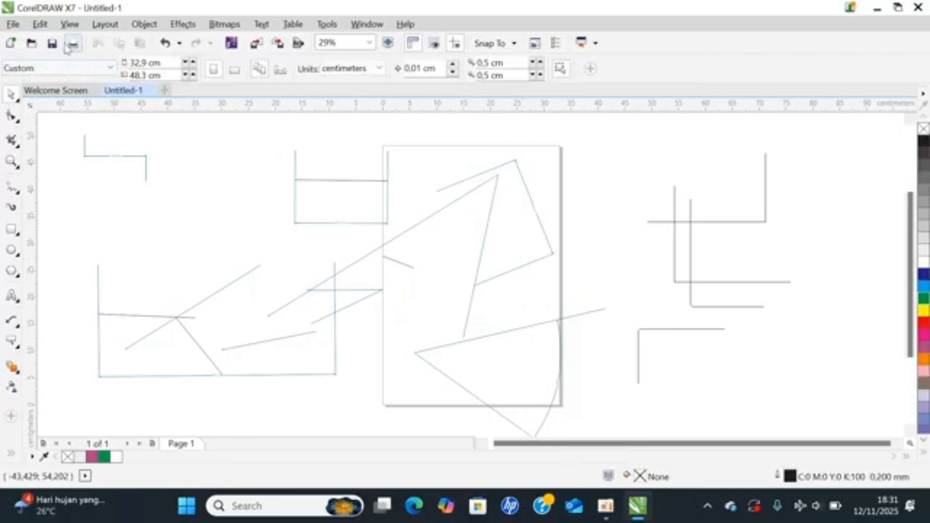
Step: Draw a rectangle about 18,3 by 19,8 cm beside the page and another about 19,7 by 24,1 cm on its lower part
{"action": "left_click", "coordinate": [13, 230]}
{"action": "left_click_drag", "start_coordinate": [229, 190], "coordinate": [333, 303]}
{"action": "left_click_drag", "start_coordinate": [380, 256], "coordinate": [492, 388]}
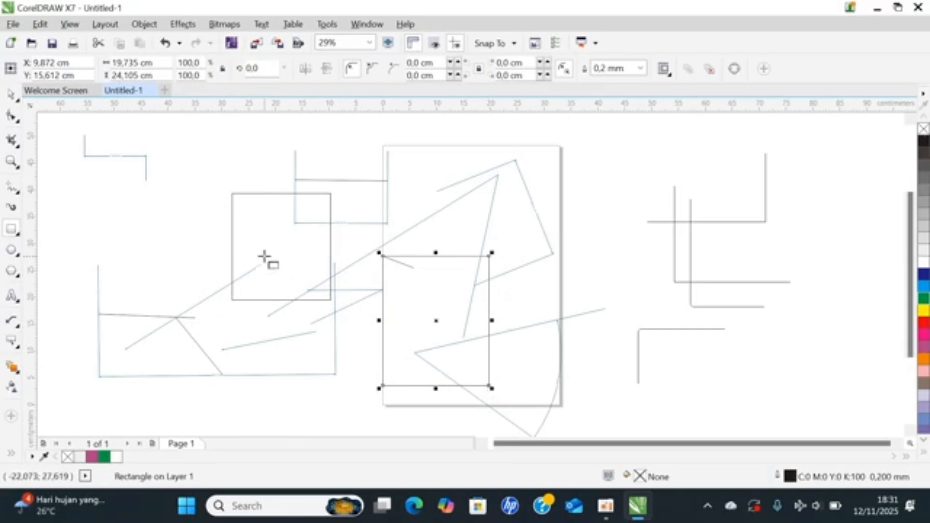
Step: Fill the rectangle beside the page yellow and the one on the page red (C:0 M:100 Y:100 K:0)
{"action": "left_click", "coordinate": [12, 96]}
{"action": "left_click", "coordinate": [255, 210]}
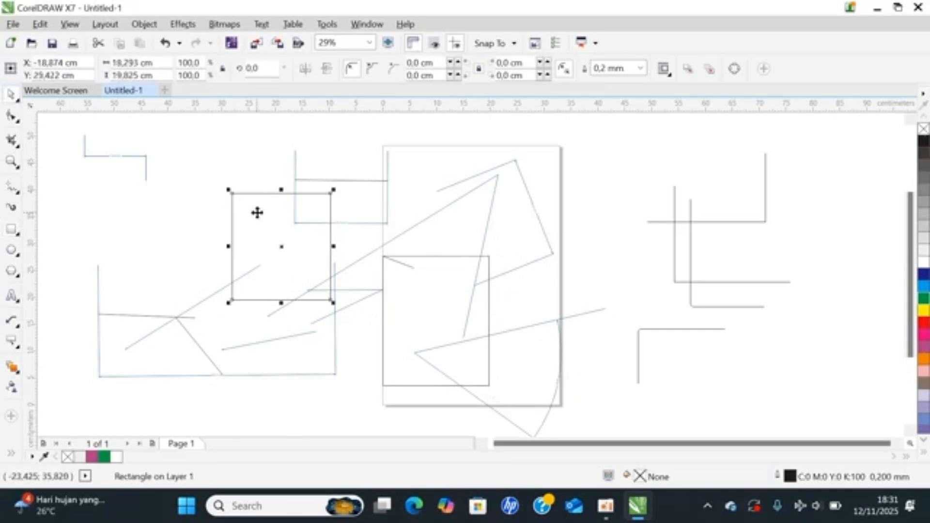
{"action": "left_click", "coordinate": [923, 312]}
{"action": "left_click", "coordinate": [459, 339]}
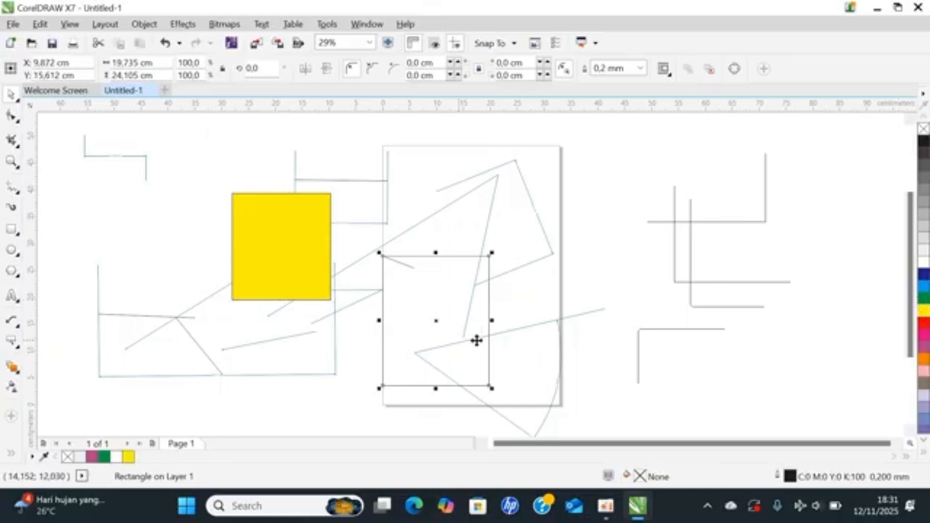
{"action": "left_click", "coordinate": [923, 323]}
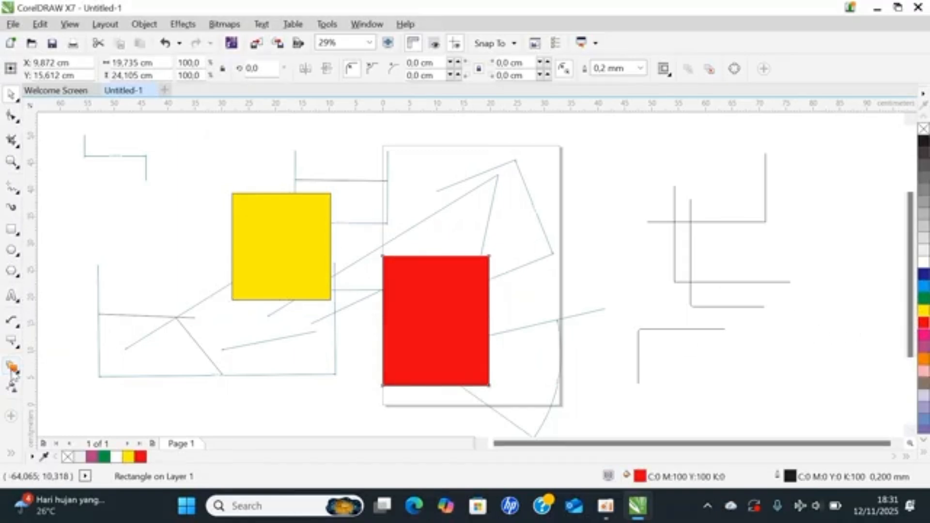
Step: Blend the yellow rectangle into the red one and undo the blend
{"action": "left_click", "coordinate": [13, 368]}
{"action": "left_click_drag", "start_coordinate": [315, 252], "coordinate": [404, 322]}
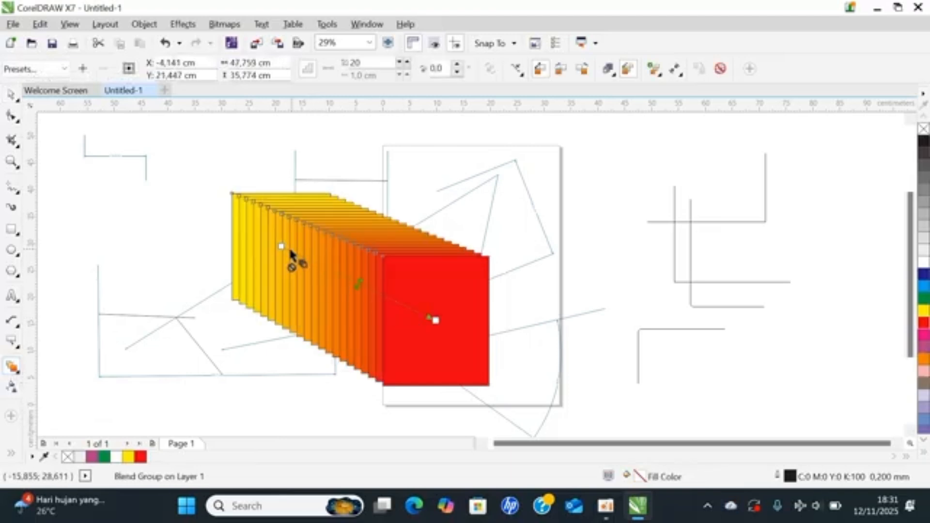
{"action": "left_click", "coordinate": [167, 44]}
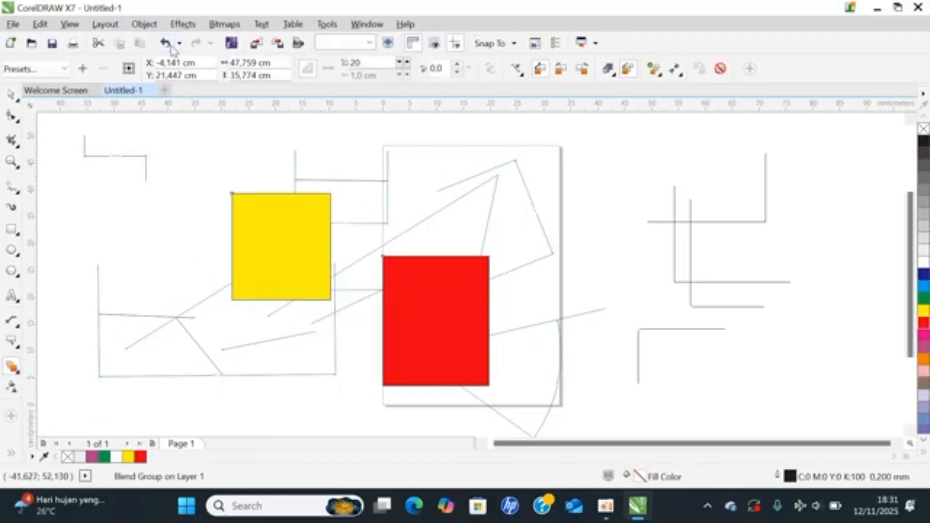
Step: Apply a push and pull distortion to the yellow and red rectangles with the Distort tool, adjusting its amplitude to -22
{"action": "left_click", "coordinate": [18, 372]}
{"action": "left_click", "coordinate": [20, 375]}
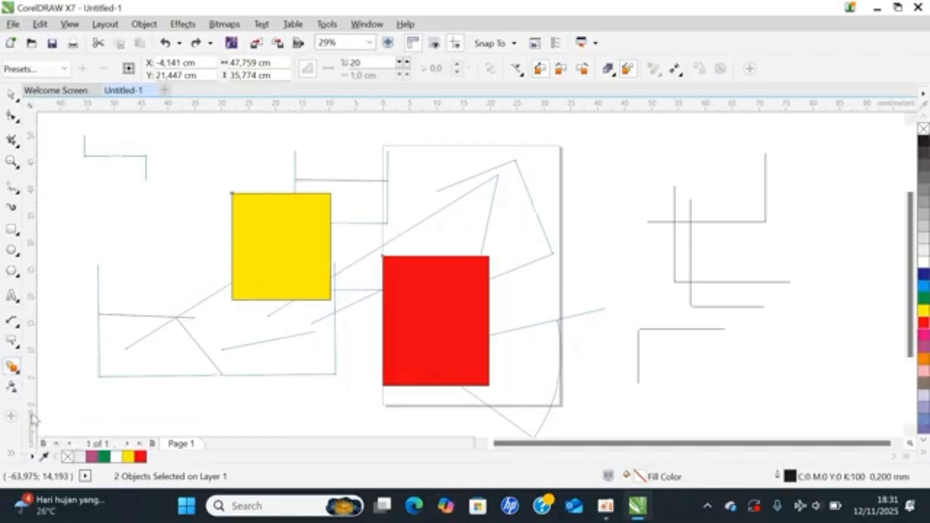
{"action": "left_click", "coordinate": [18, 374]}
{"action": "left_click", "coordinate": [20, 377]}
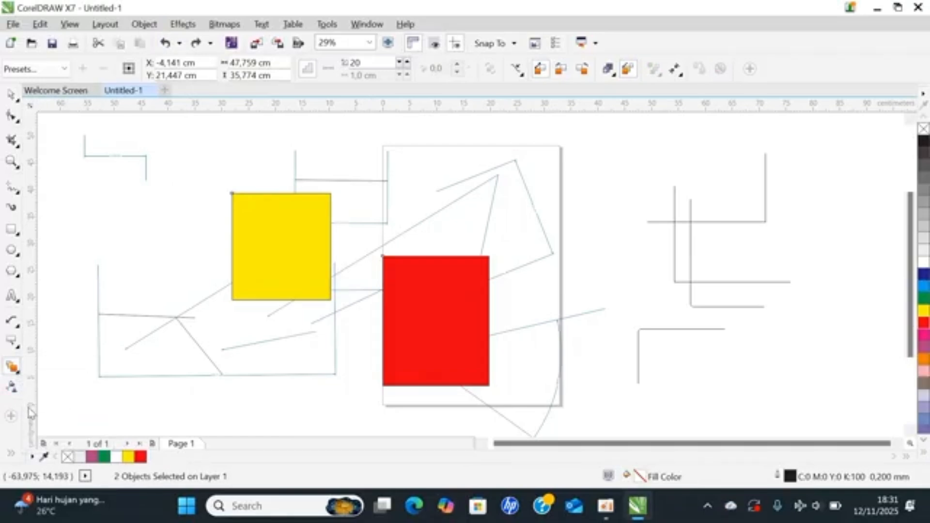
{"action": "left_click", "coordinate": [19, 376]}
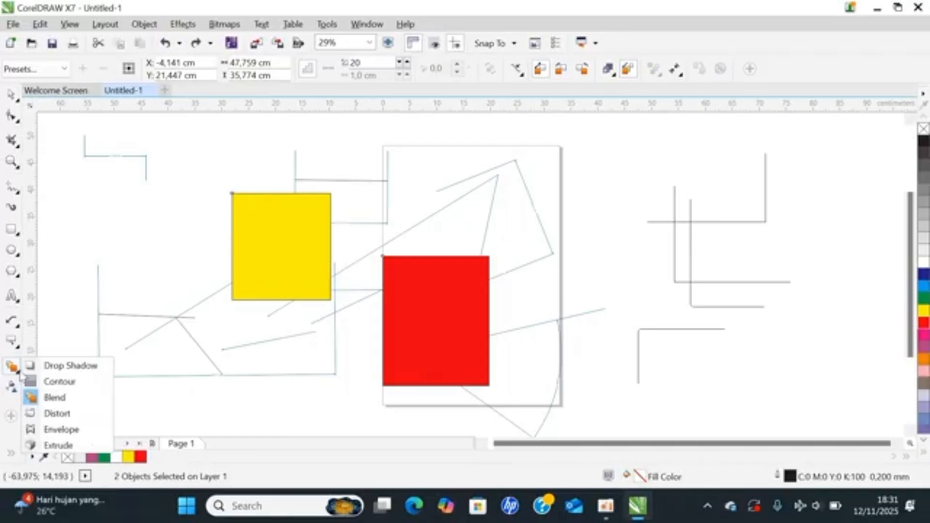
{"action": "left_click", "coordinate": [51, 414]}
{"action": "left_click_drag", "start_coordinate": [239, 250], "coordinate": [262, 301]}
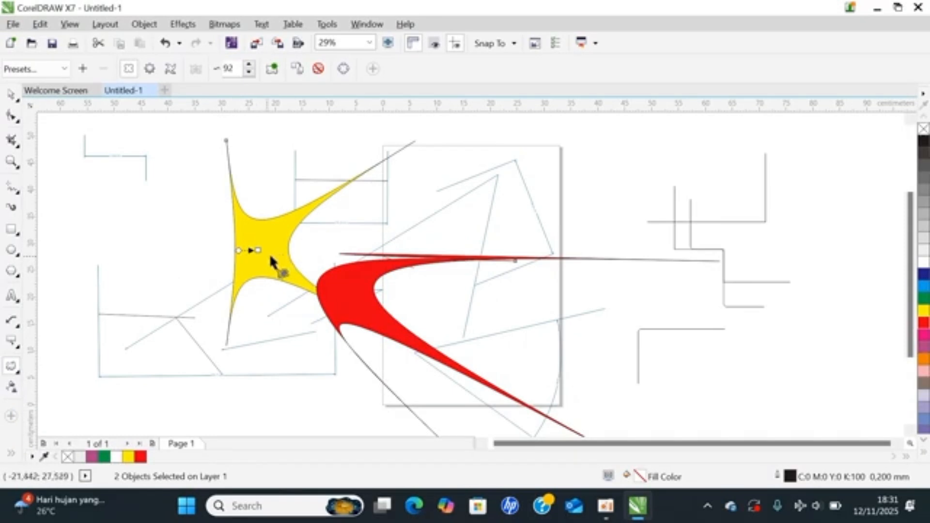
{"action": "left_click_drag", "start_coordinate": [255, 250], "coordinate": [234, 279]}
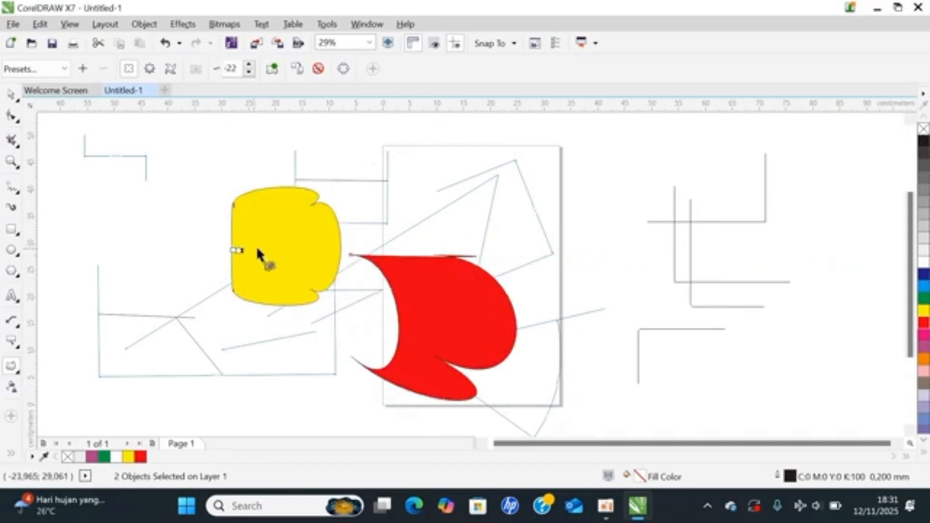
Step: Reshape the yellow shape with the Envelope tool, pulling its lower-left, upper-right and lower-right envelope corners away from their original places
{"action": "left_click", "coordinate": [18, 375]}
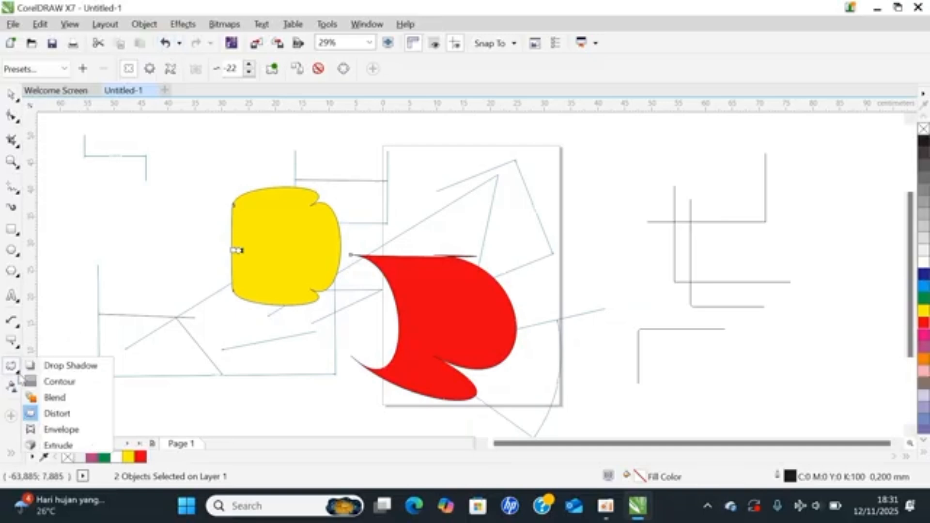
{"action": "left_click", "coordinate": [54, 429]}
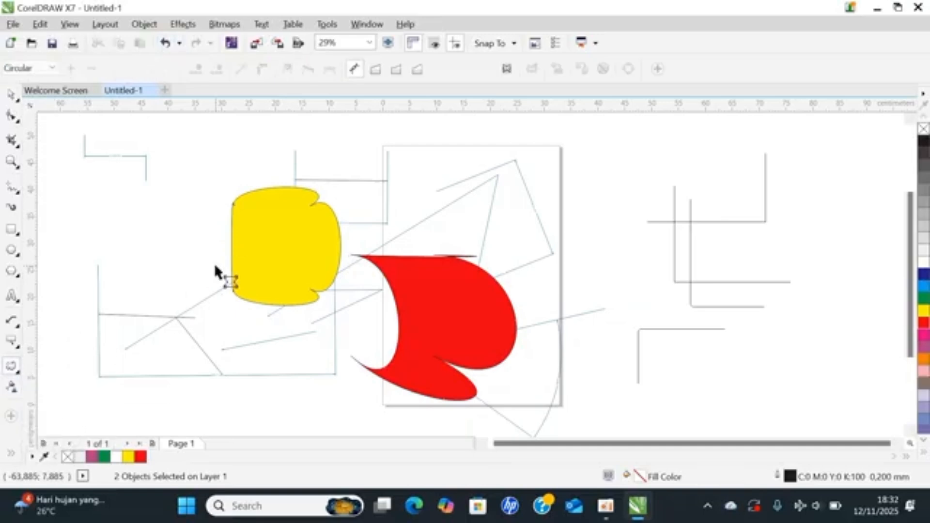
{"action": "left_click", "coordinate": [246, 259]}
{"action": "left_click_drag", "start_coordinate": [231, 305], "coordinate": [183, 342]}
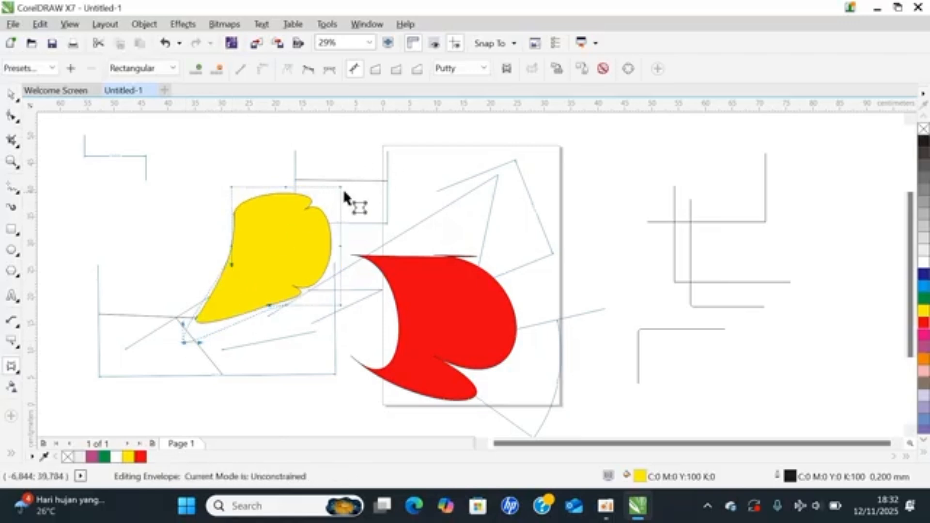
{"action": "left_click_drag", "start_coordinate": [340, 186], "coordinate": [437, 138]}
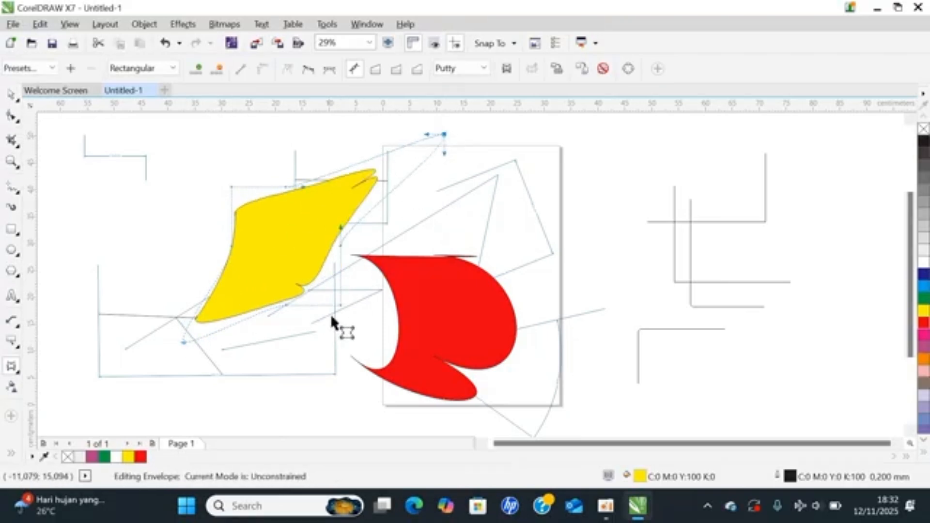
{"action": "left_click_drag", "start_coordinate": [341, 306], "coordinate": [260, 408]}
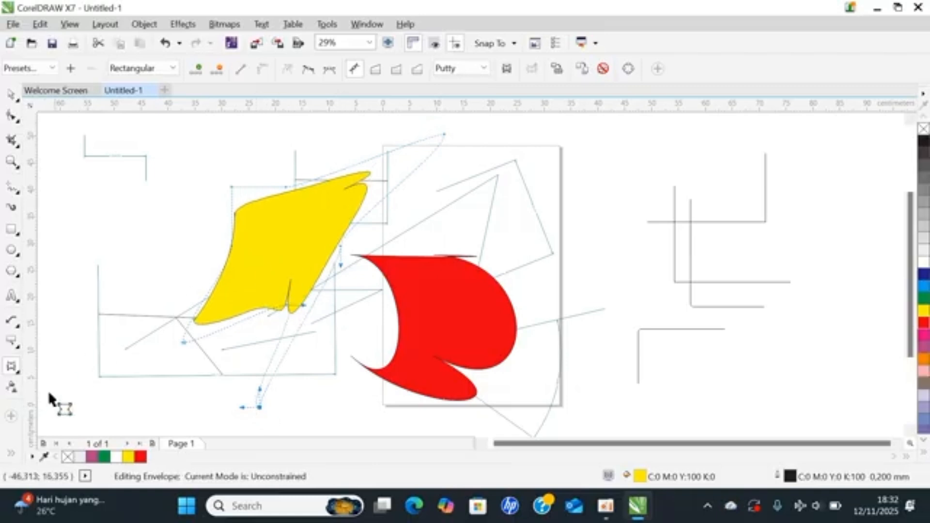
Step: Extrude the yellow shape with the Extrude tool, placing the vanishing point about 23 cm left of its centre and 2.8 cm higher
{"action": "left_click", "coordinate": [19, 376]}
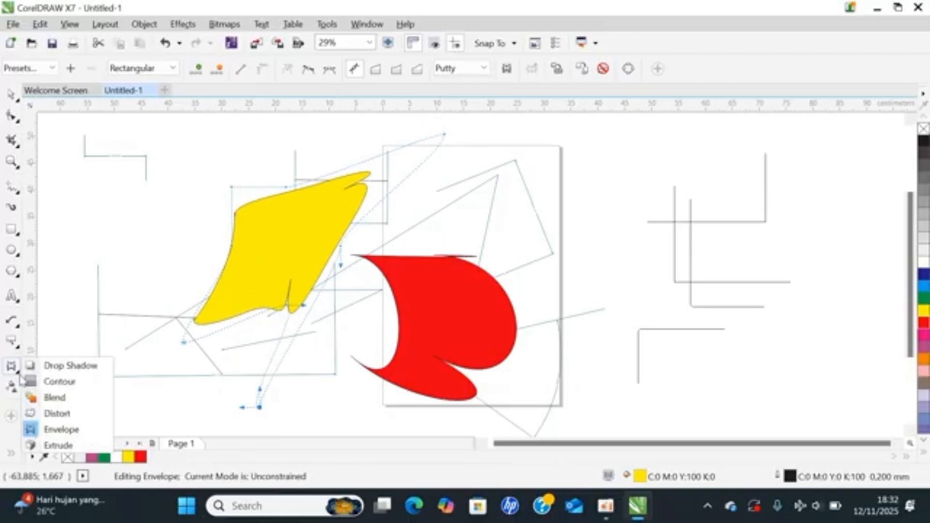
{"action": "left_click", "coordinate": [56, 448]}
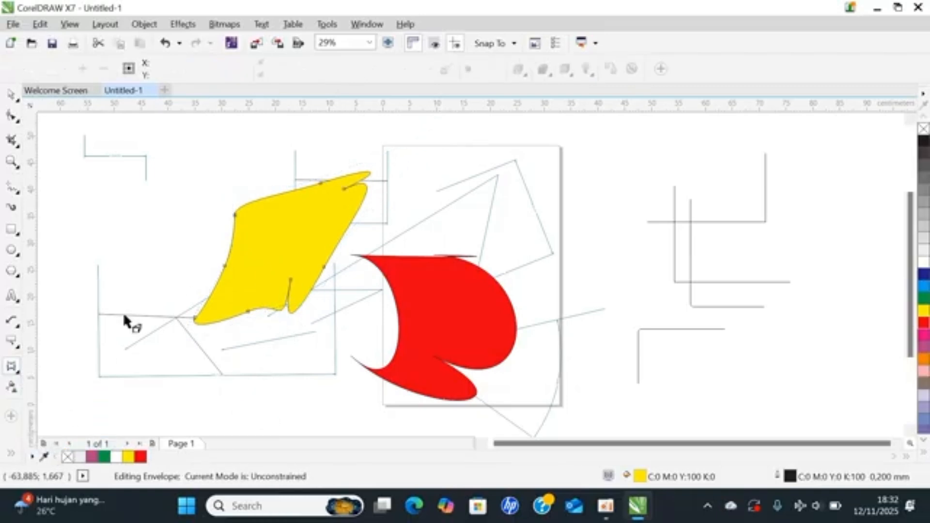
{"action": "left_click_drag", "start_coordinate": [225, 270], "coordinate": [158, 233]}
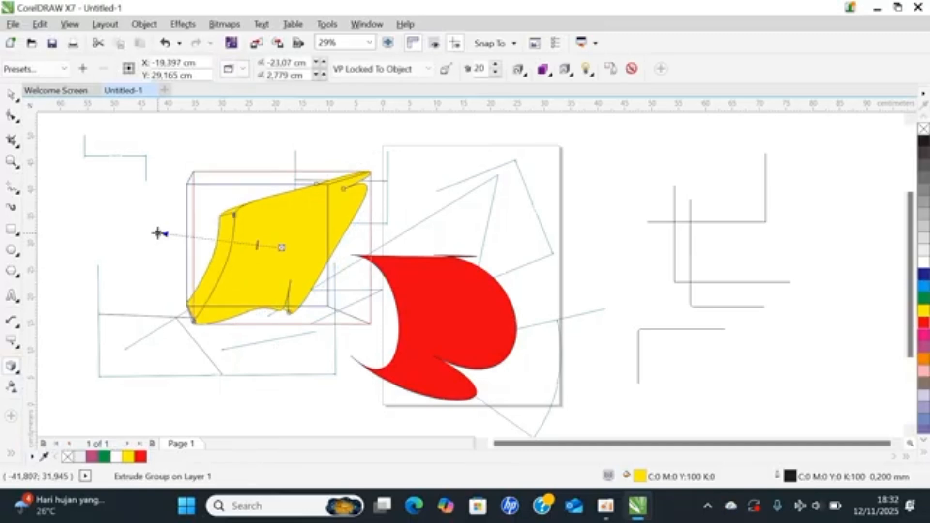
{"action": "left_click", "coordinate": [156, 229]}
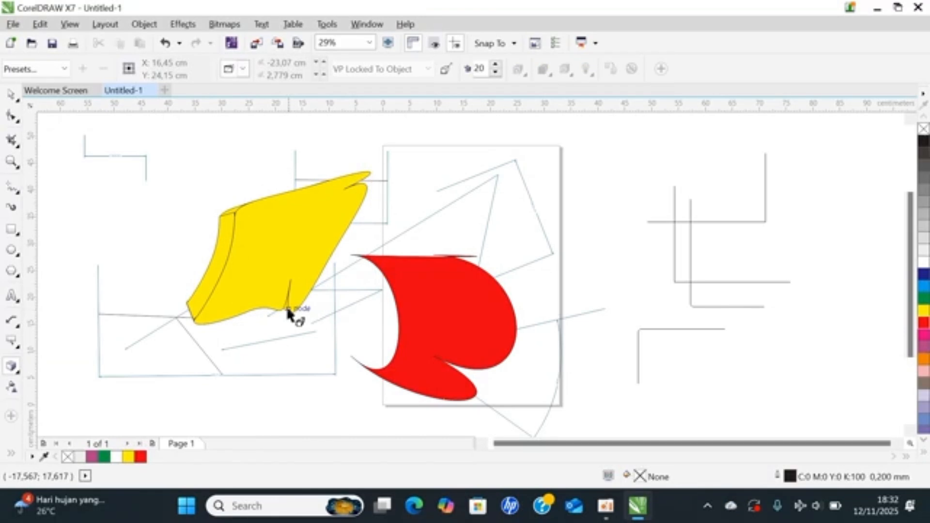
Step: Apply the Difference merge mode to the yellow shape with the Transparency tool
{"action": "left_click", "coordinate": [22, 380]}
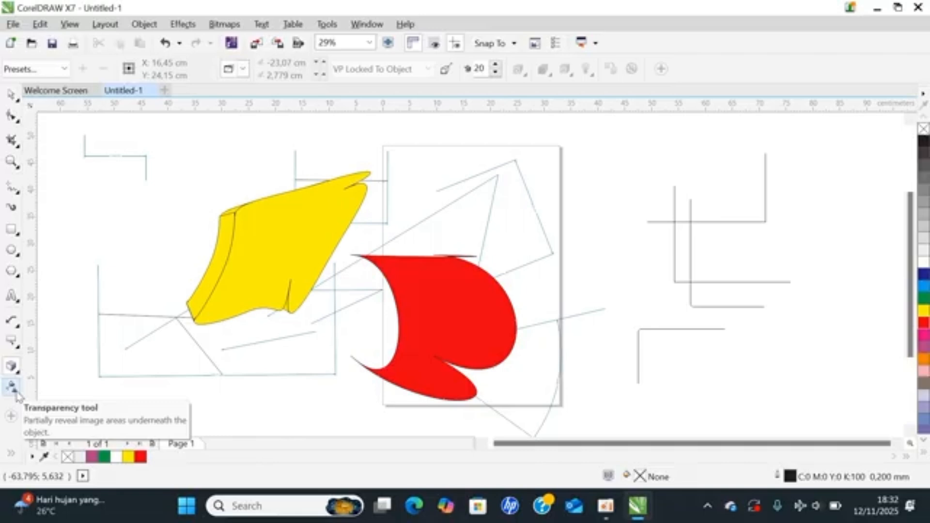
{"action": "left_click", "coordinate": [16, 392]}
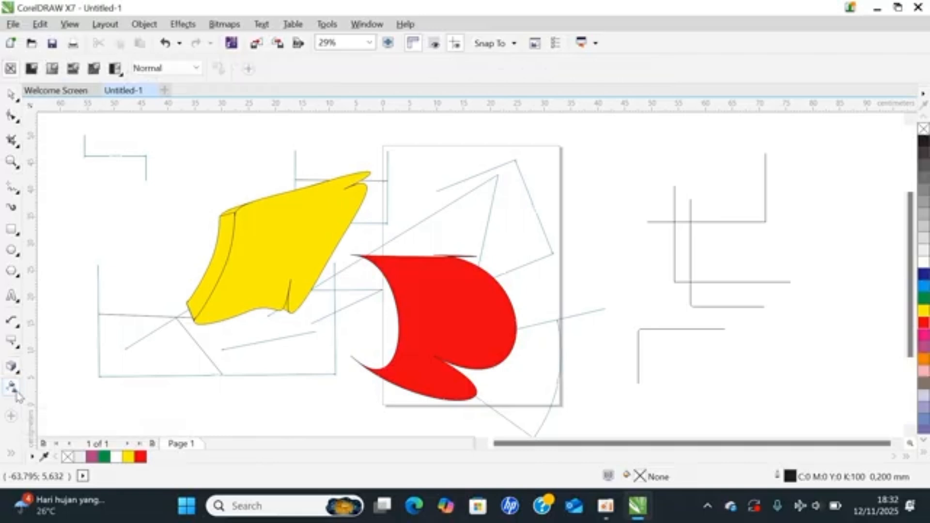
{"action": "left_click", "coordinate": [293, 228]}
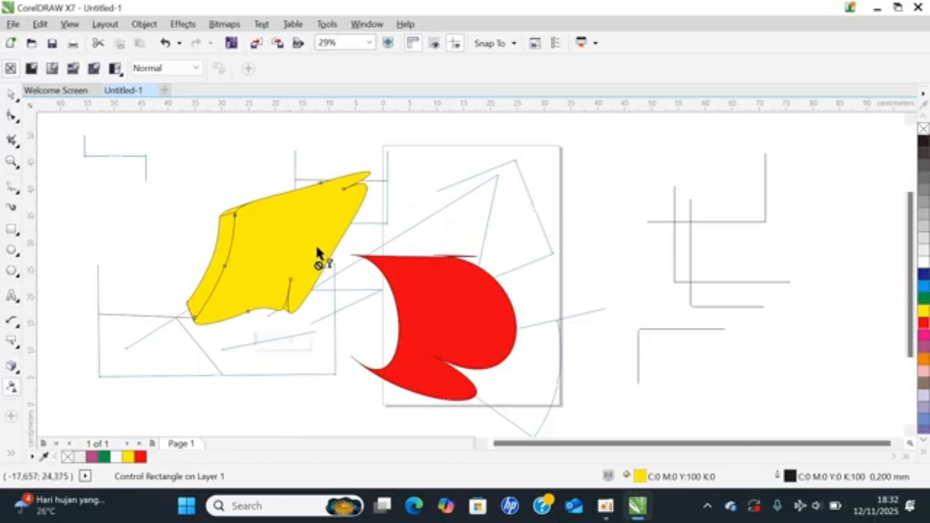
{"action": "right_click", "coordinate": [295, 239]}
{"action": "left_click", "coordinate": [293, 232]}
{"action": "left_click", "coordinate": [435, 318]}
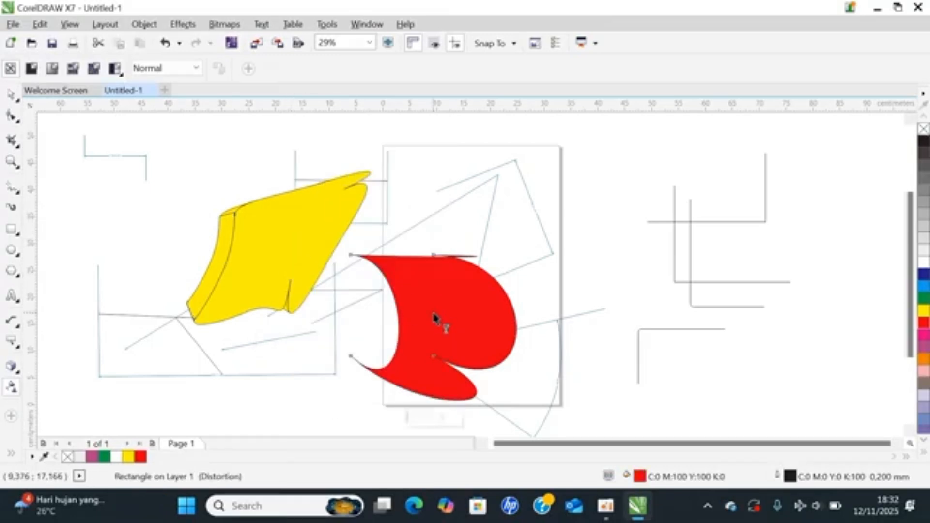
{"action": "left_click", "coordinate": [284, 252]}
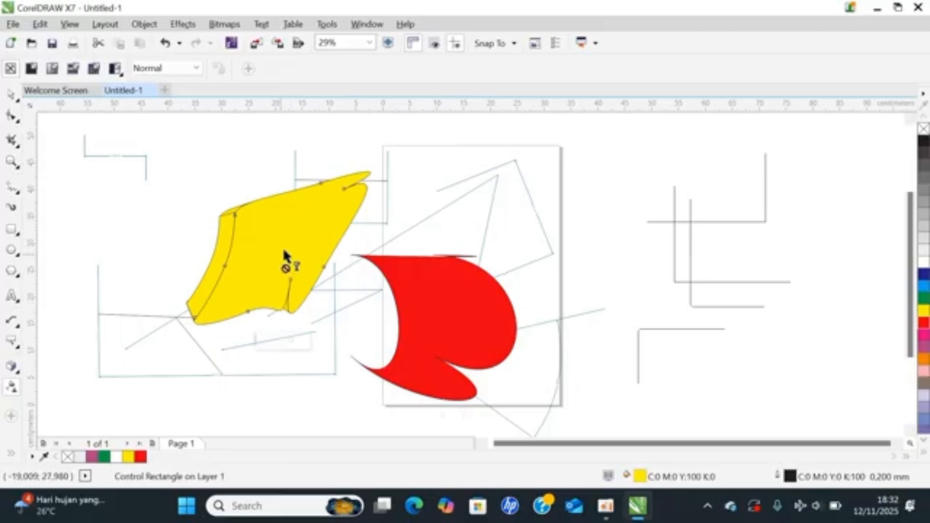
{"action": "left_click", "coordinate": [196, 68]}
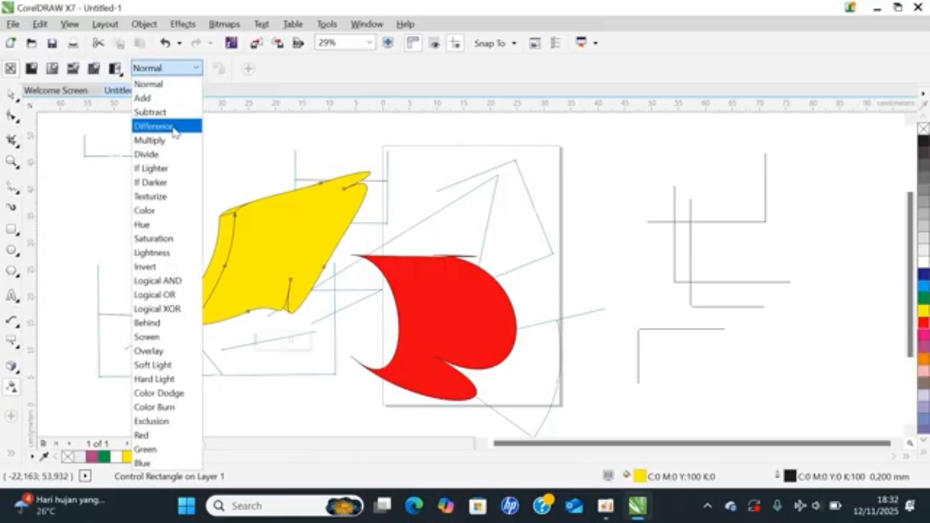
{"action": "left_click", "coordinate": [71, 73]}
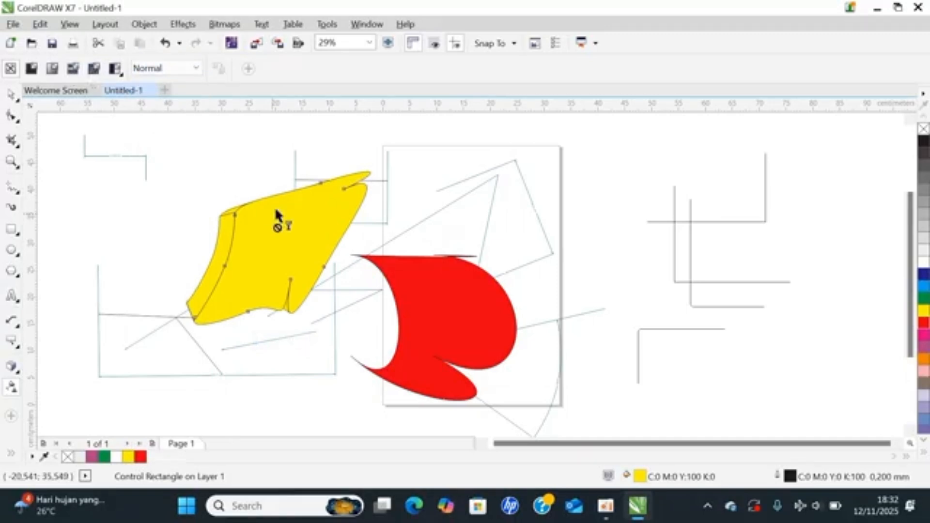
{"action": "left_click", "coordinate": [184, 69]}
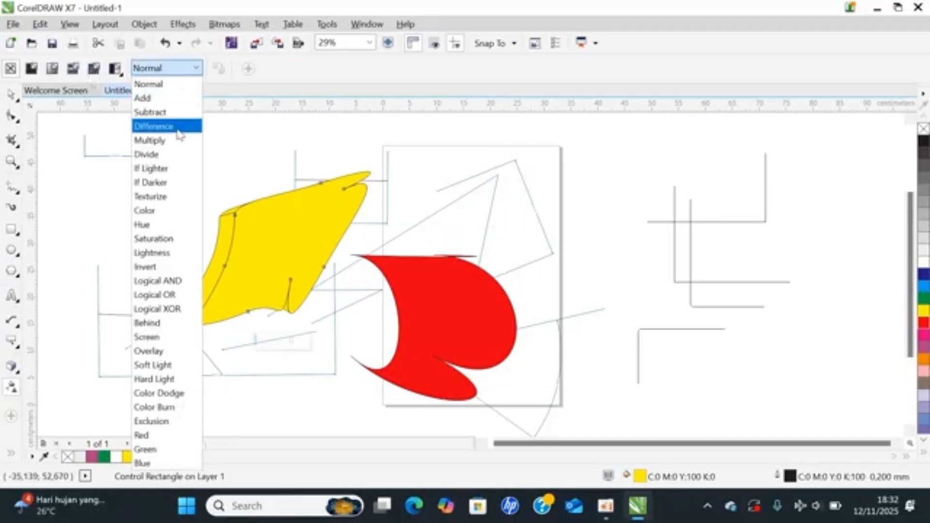
{"action": "left_click", "coordinate": [177, 131]}
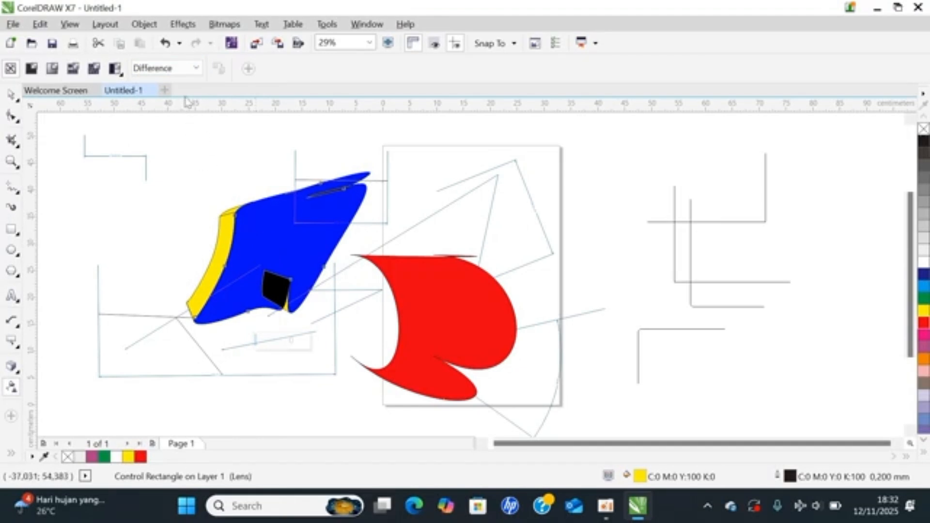
Step: Set the former yellow shape's merge mode to If Darker, try Add and undo it
{"action": "left_click", "coordinate": [197, 69]}
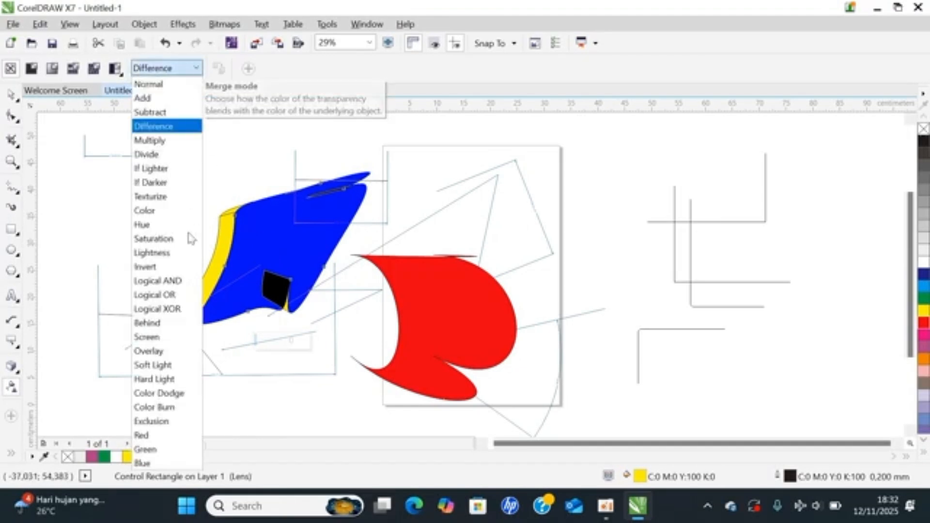
{"action": "left_click", "coordinate": [154, 187]}
{"action": "left_click", "coordinate": [195, 69]}
{"action": "left_click", "coordinate": [177, 98]}
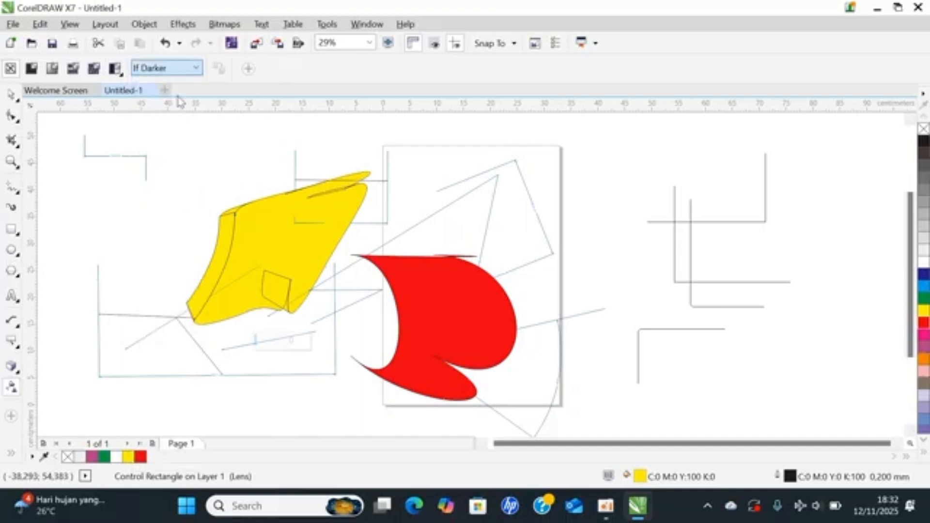
{"action": "left_click", "coordinate": [166, 49]}
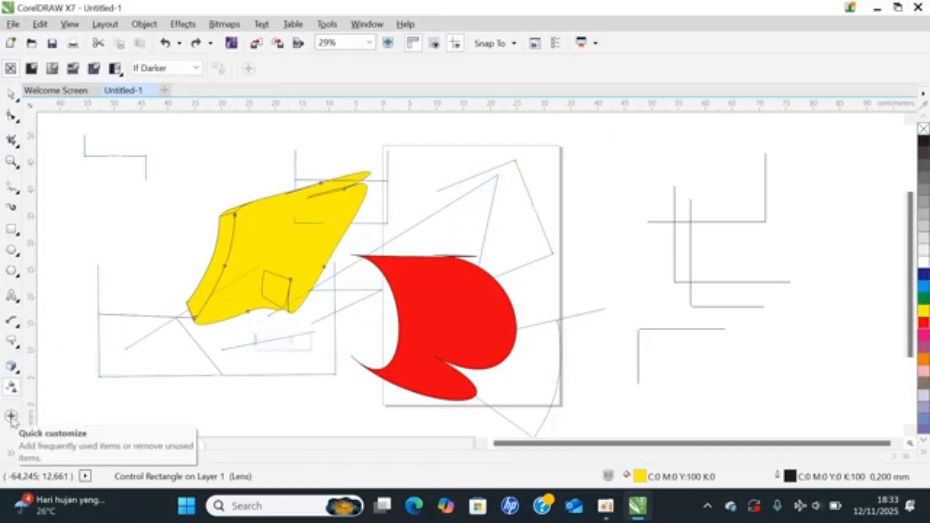
Step: Sample the red shape's colour with the Color Eyedropper and apply it to the extruded yellow shape
{"action": "left_click", "coordinate": [10, 454]}
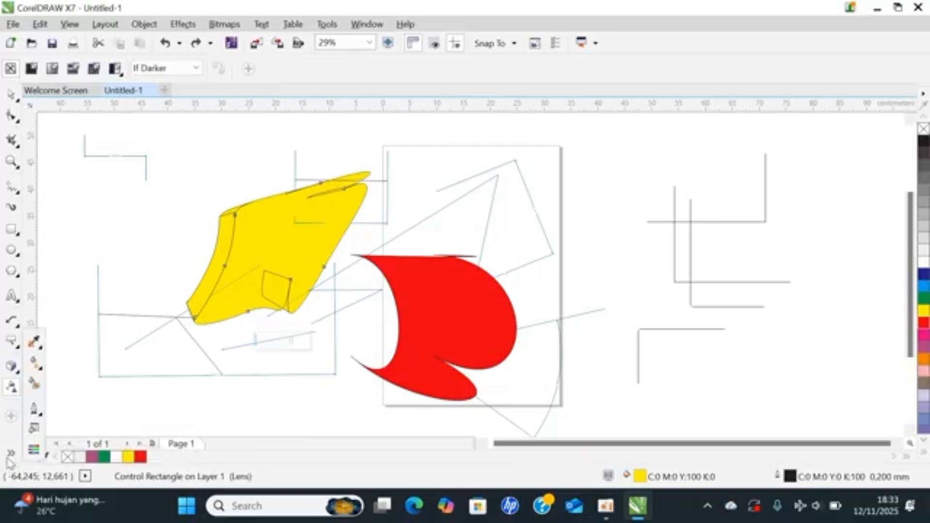
{"action": "left_click", "coordinate": [34, 342]}
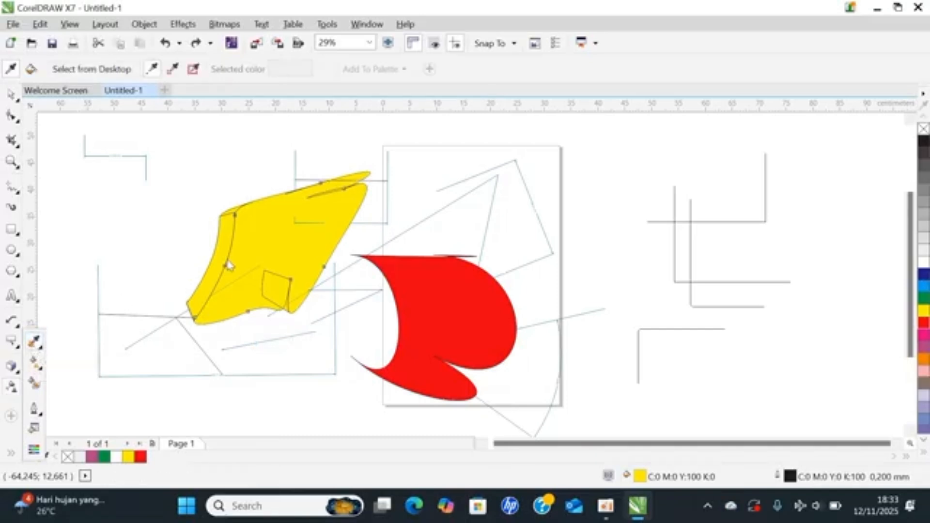
{"action": "left_click", "coordinate": [413, 295]}
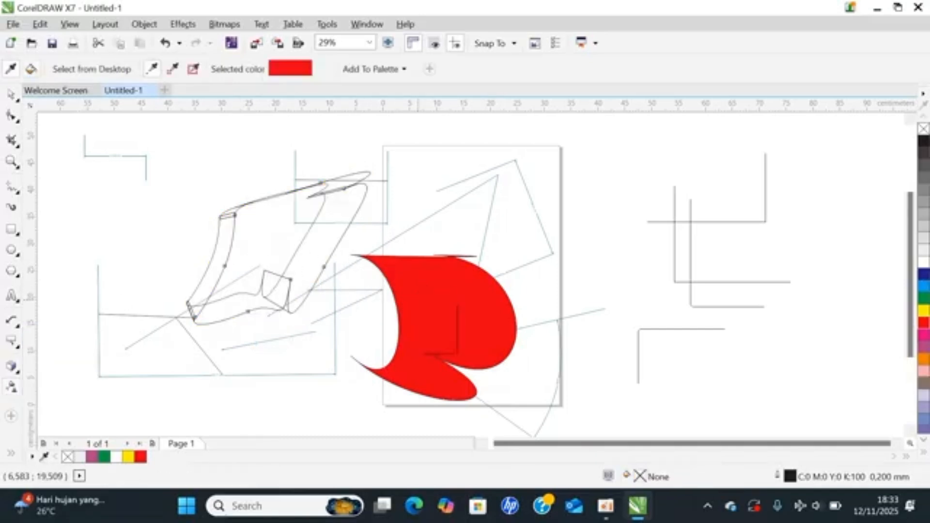
{"action": "left_click", "coordinate": [279, 221]}
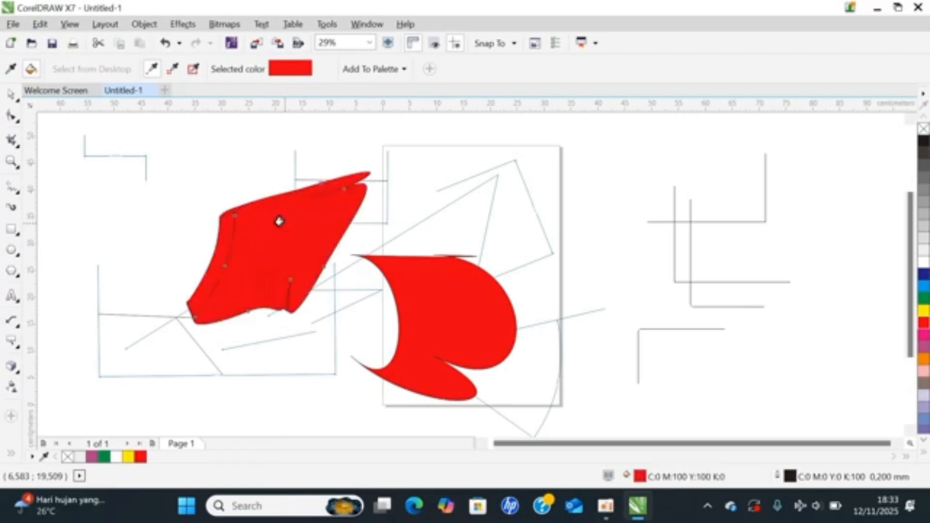
Step: Recolour the extruded shape teal (C:80 M:27 Y:34 K:0) with the Interactive Fill tool and select the red shape
{"action": "left_click", "coordinate": [10, 454]}
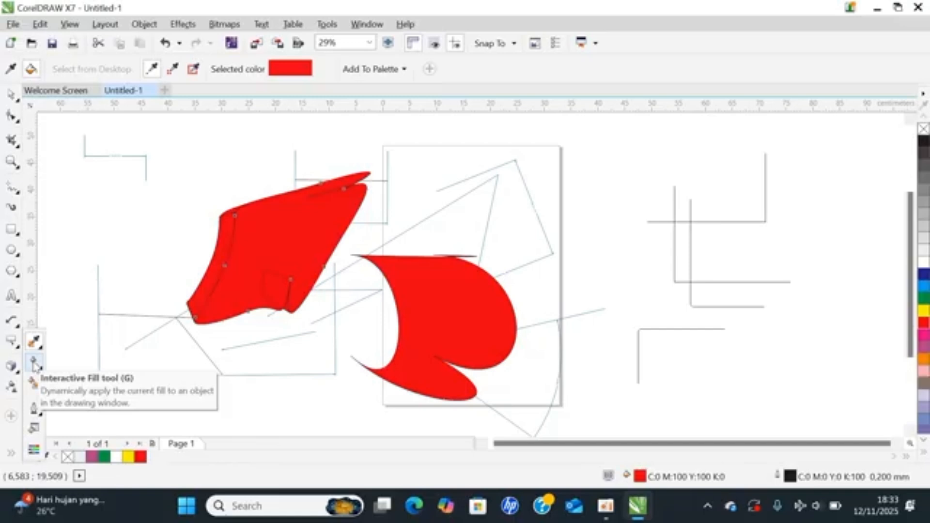
{"action": "left_click", "coordinate": [35, 364]}
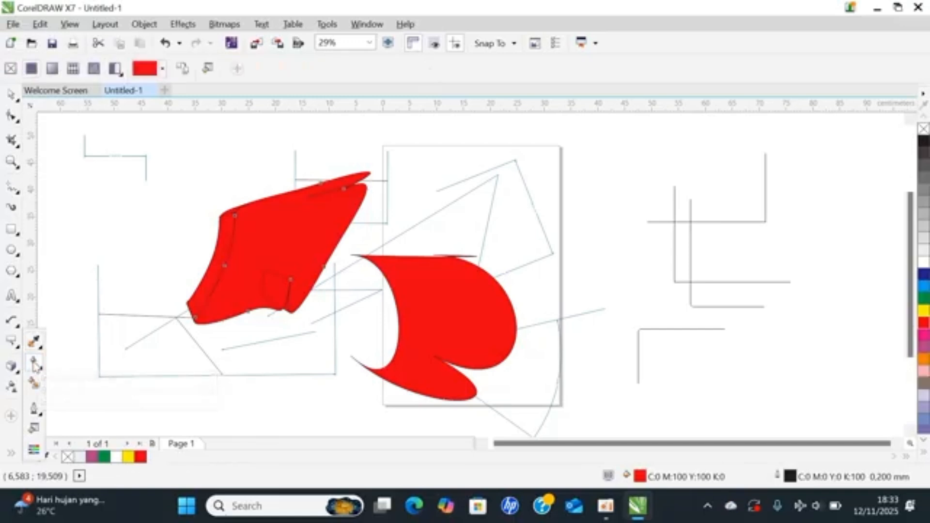
{"action": "left_click", "coordinate": [162, 69]}
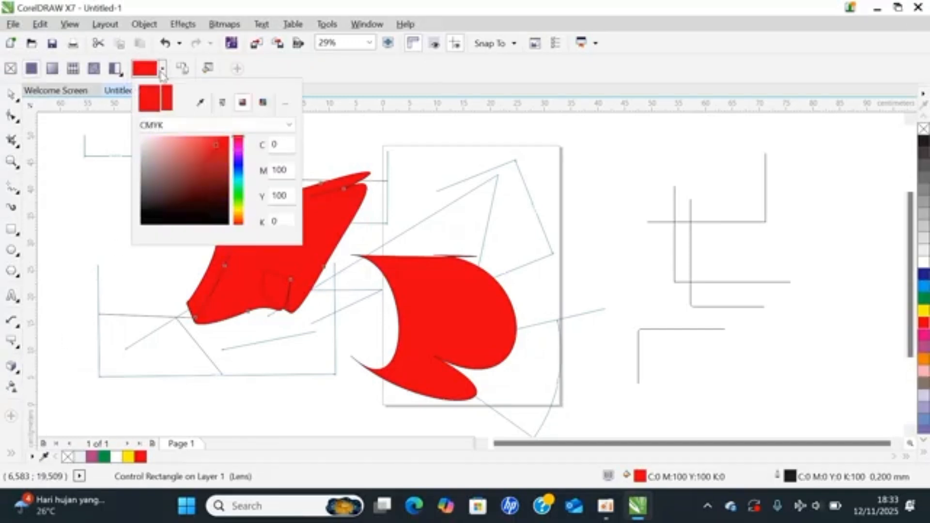
{"action": "left_click", "coordinate": [209, 167]}
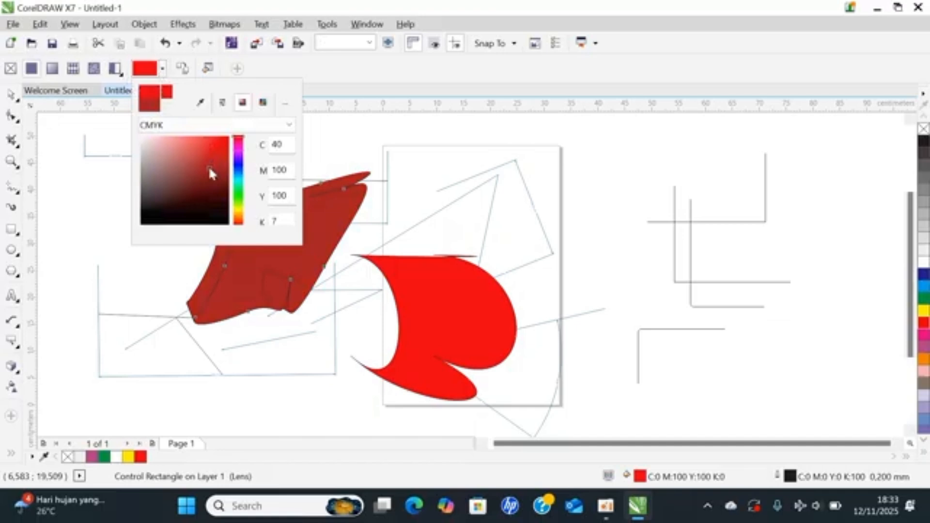
{"action": "left_click", "coordinate": [241, 177]}
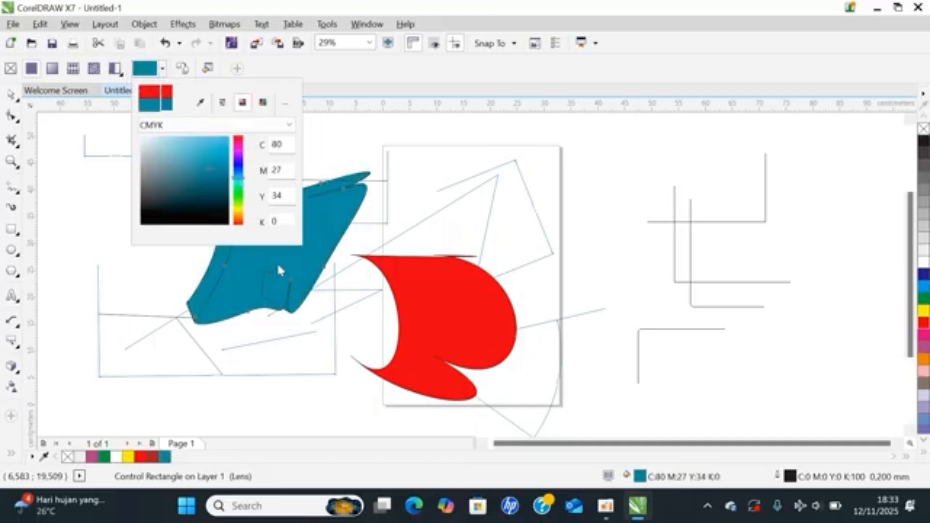
{"action": "left_click", "coordinate": [321, 270]}
{"action": "left_click", "coordinate": [405, 296]}
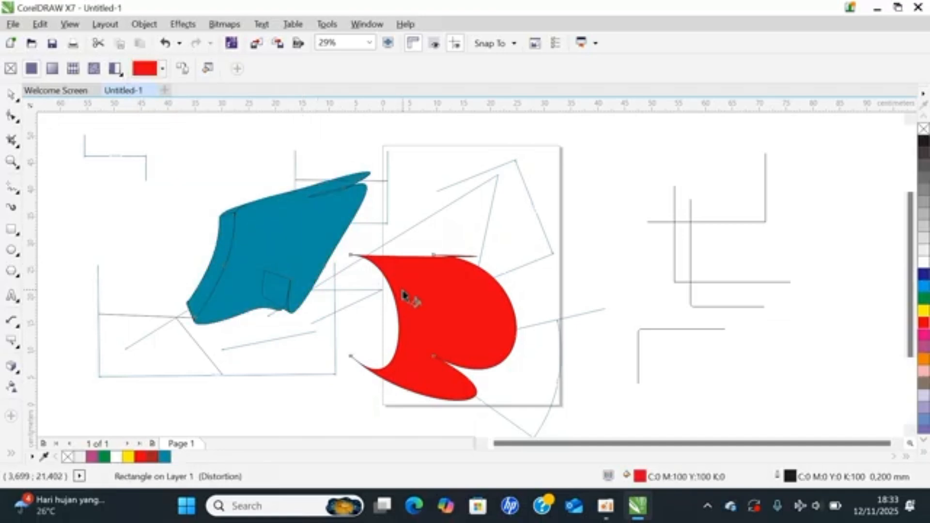
Step: Fill the red shape's area with light blue (#5DA7CF) and a 0.2 mm black outline using the Smart Fill tool
{"action": "left_click", "coordinate": [13, 455]}
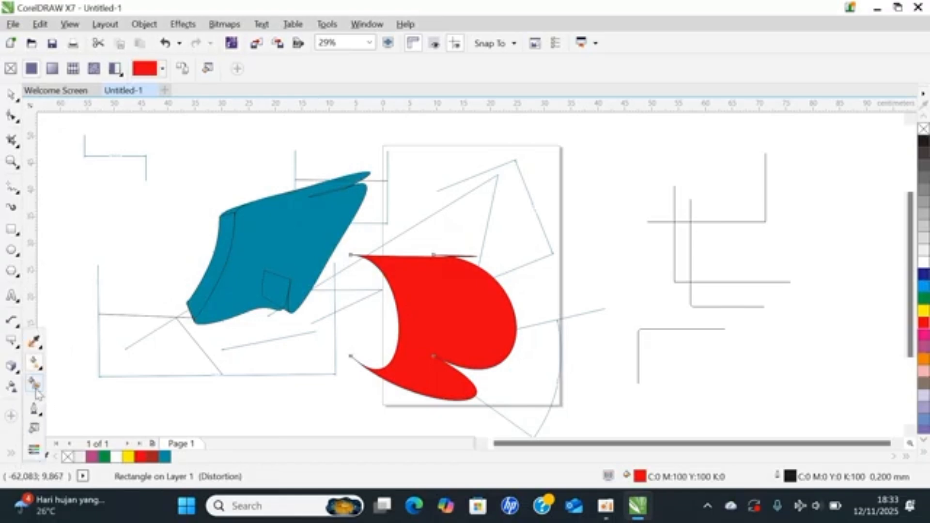
{"action": "left_click", "coordinate": [37, 391]}
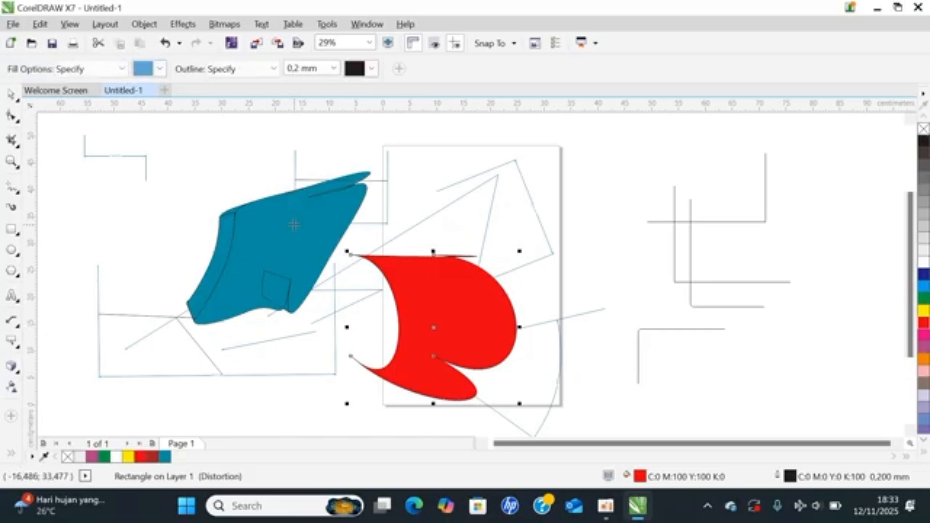
{"action": "left_click", "coordinate": [437, 299]}
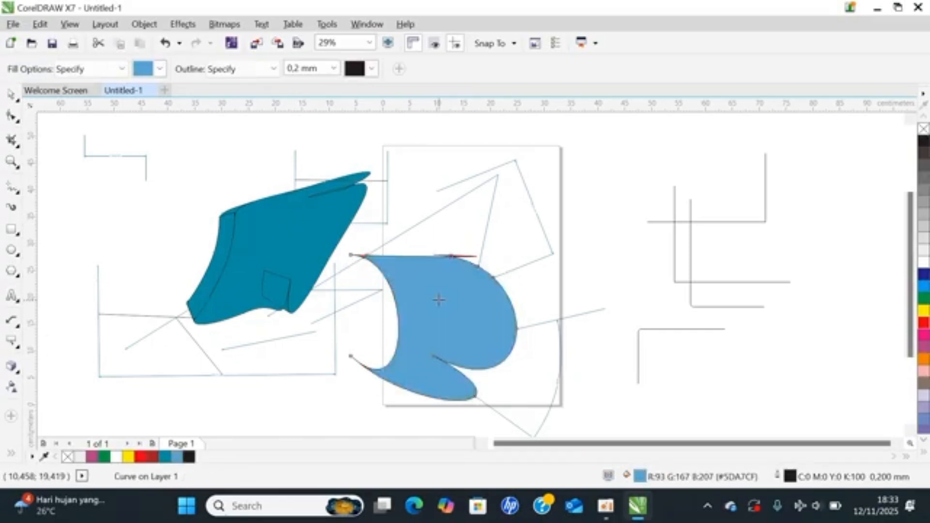
{"action": "left_click", "coordinate": [10, 454]}
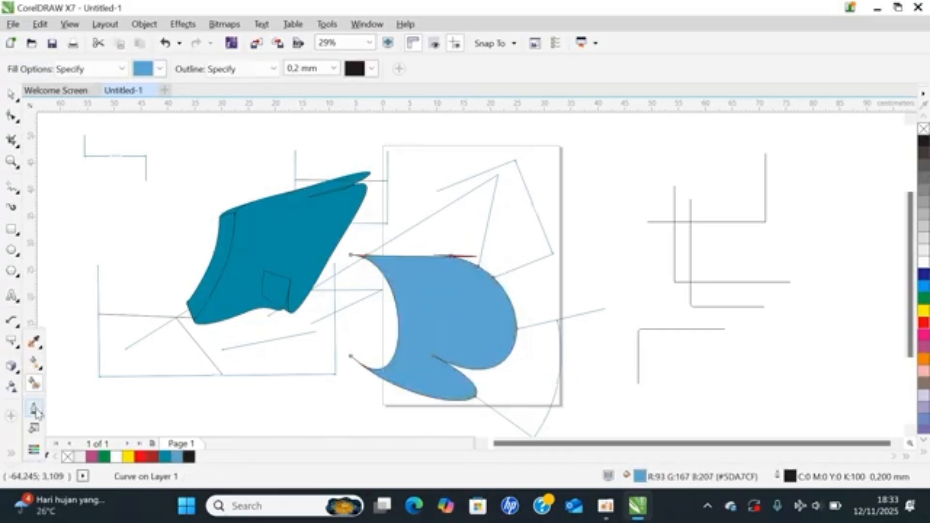
{"action": "left_click", "coordinate": [41, 350]}
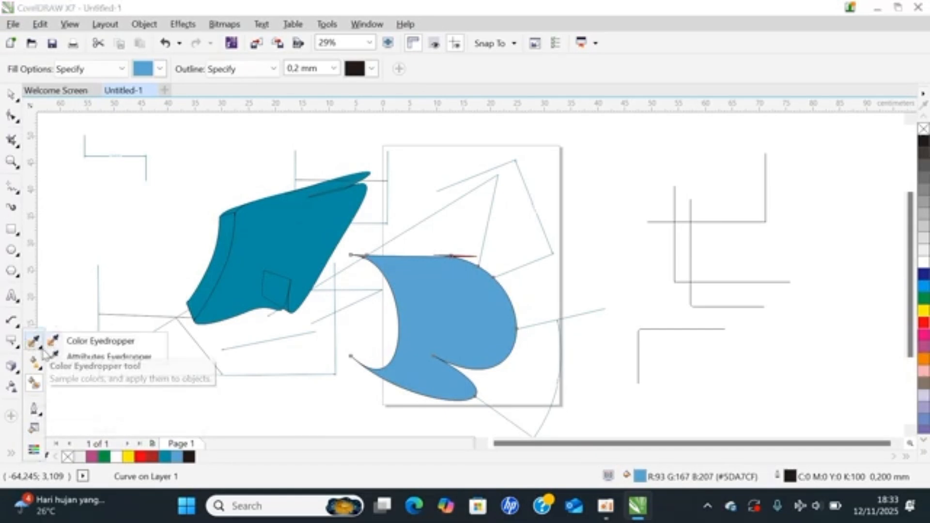
{"action": "left_click", "coordinate": [42, 416]}
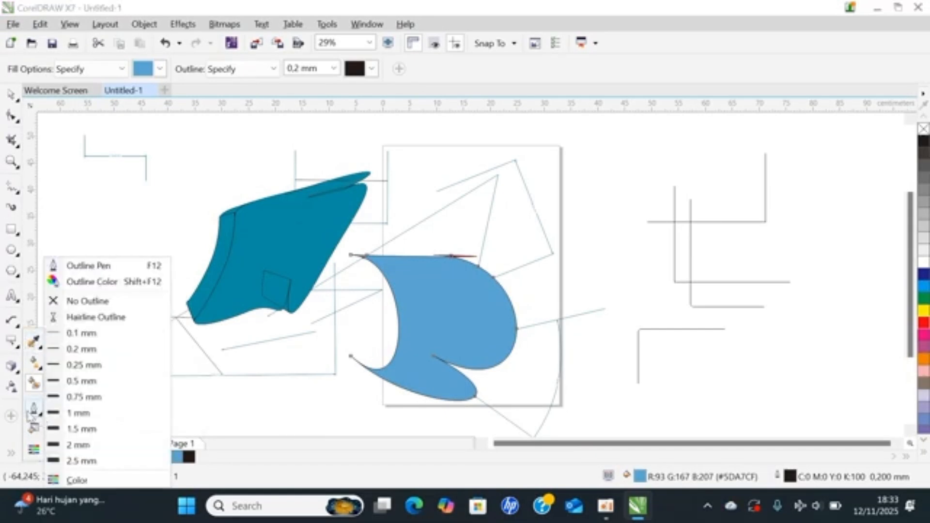
{"action": "left_click", "coordinate": [31, 414]}
{"action": "left_click", "coordinate": [31, 412]}
{"action": "left_click", "coordinate": [81, 245]}
{"action": "left_click", "coordinate": [35, 408]}
{"action": "left_click", "coordinate": [31, 417]}
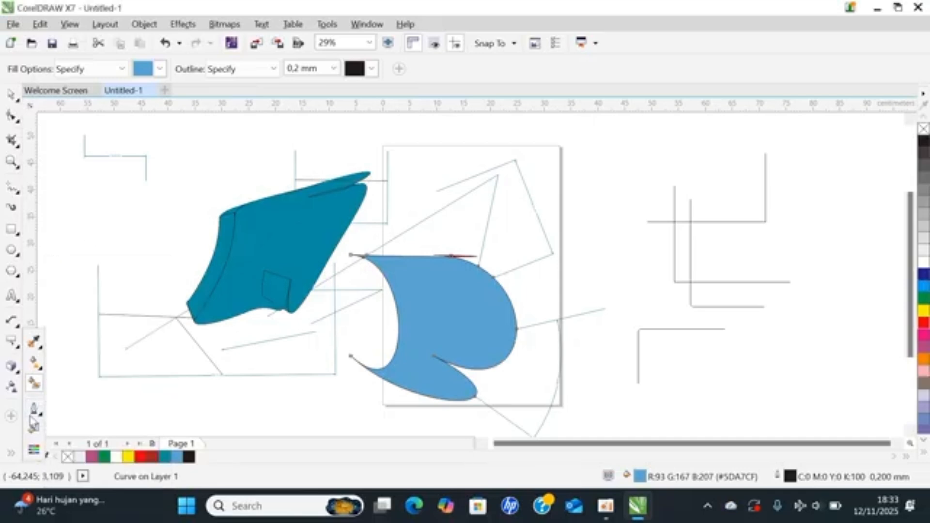
Step: Accept the Outline Pen settings with a black 0.2 mm outline and smart-fill the overlapping enclosed areas with light blue
{"action": "left_click", "coordinate": [34, 409]}
{"action": "left_click", "coordinate": [32, 411]}
{"action": "left_click", "coordinate": [33, 404]}
{"action": "left_click", "coordinate": [33, 405]}
{"action": "left_click", "coordinate": [33, 409]}
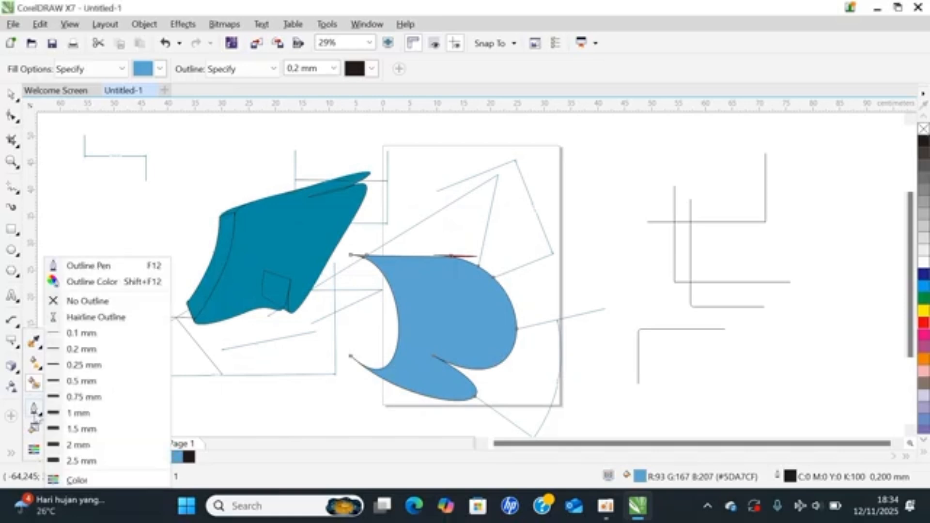
{"action": "left_click", "coordinate": [83, 270]}
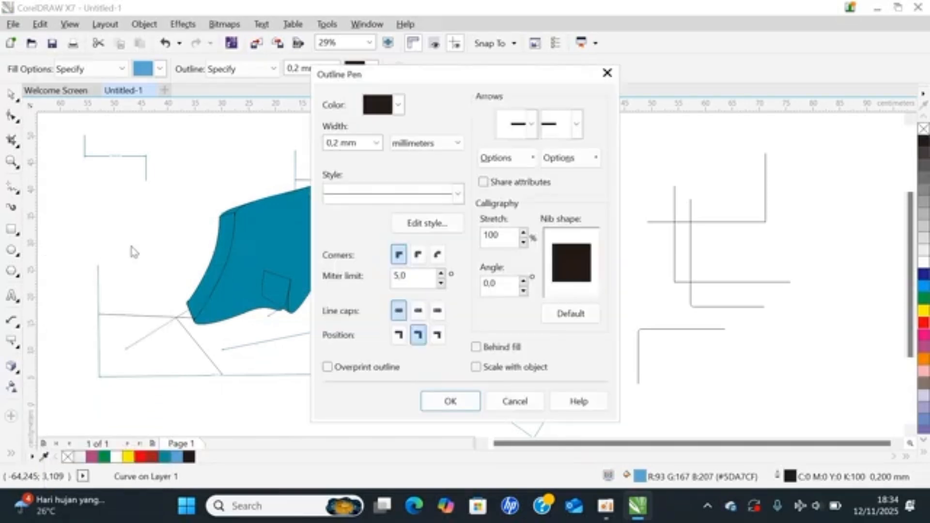
{"action": "left_click", "coordinate": [445, 401]}
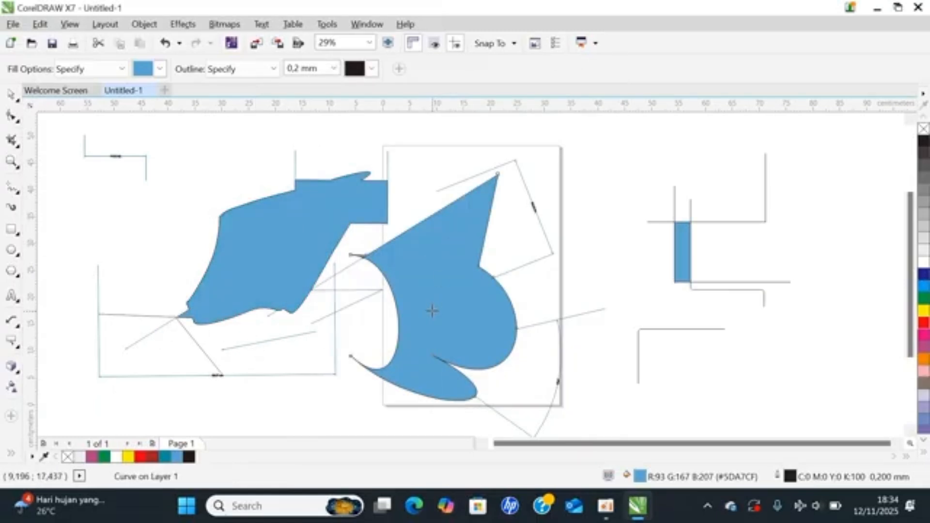
Step: Review the Outline Pen options for the light blue curve, accept them as they are and deselect the curve
{"action": "left_click", "coordinate": [9, 453]}
{"action": "left_click", "coordinate": [33, 409]}
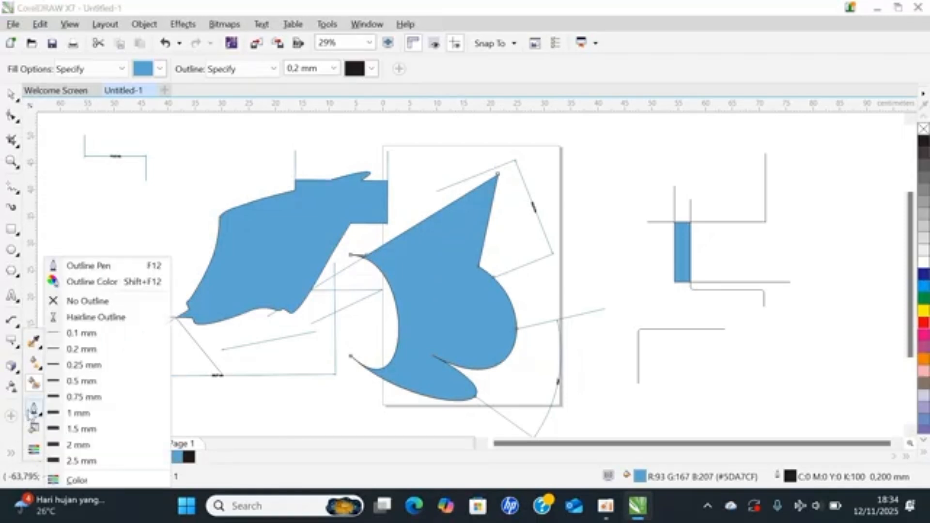
{"action": "left_click", "coordinate": [83, 266]}
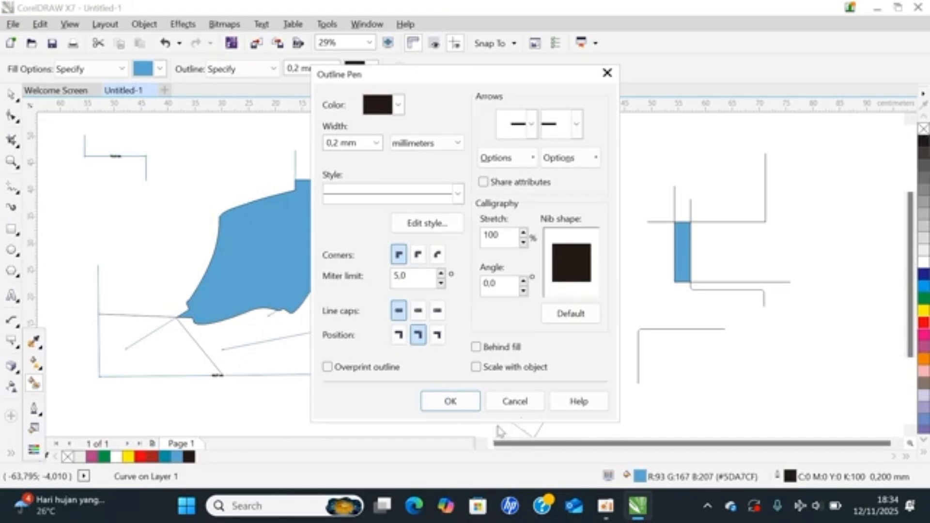
{"action": "left_click", "coordinate": [451, 401]}
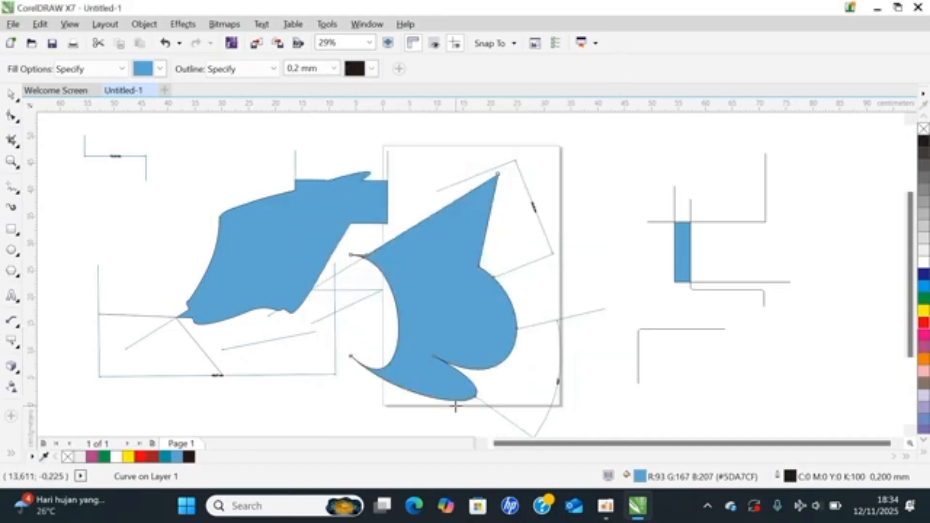
{"action": "left_click_drag", "start_coordinate": [199, 398], "coordinate": [274, 393]}
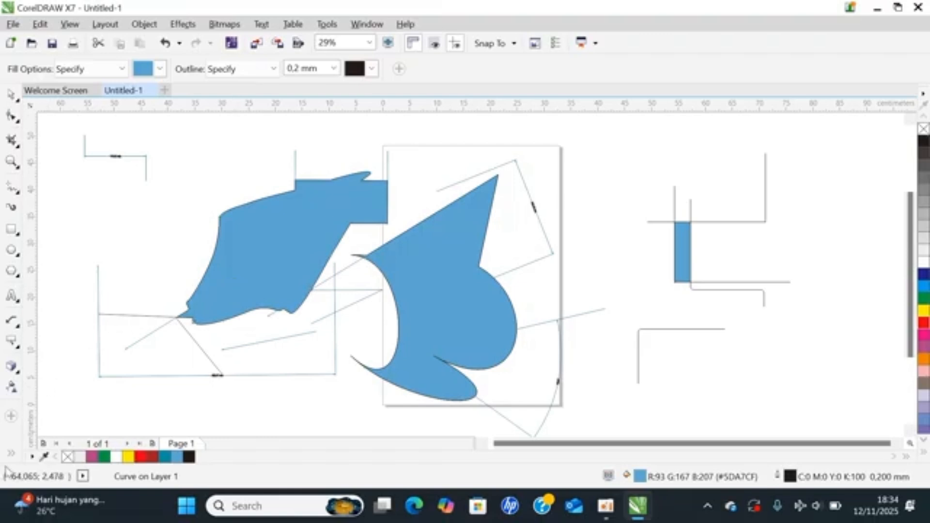
{"action": "left_click", "coordinate": [11, 453]}
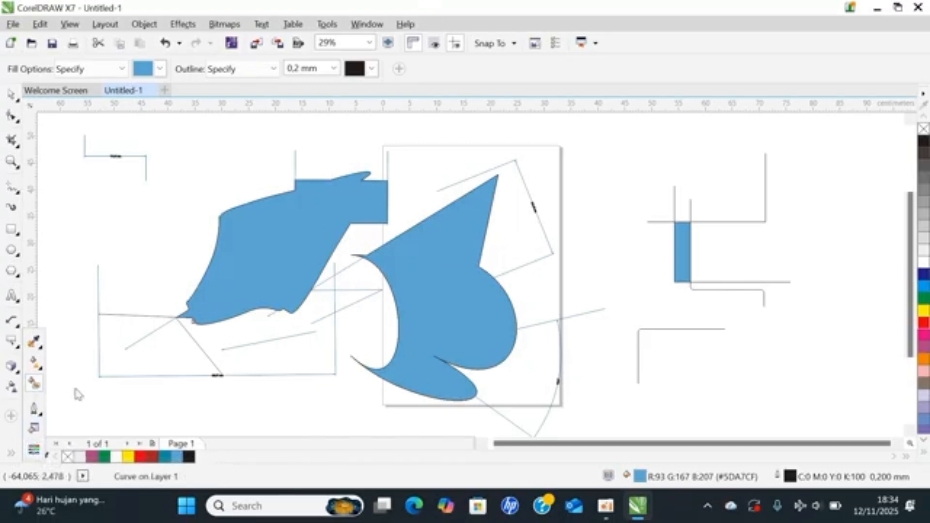
{"action": "left_click", "coordinate": [601, 517]}
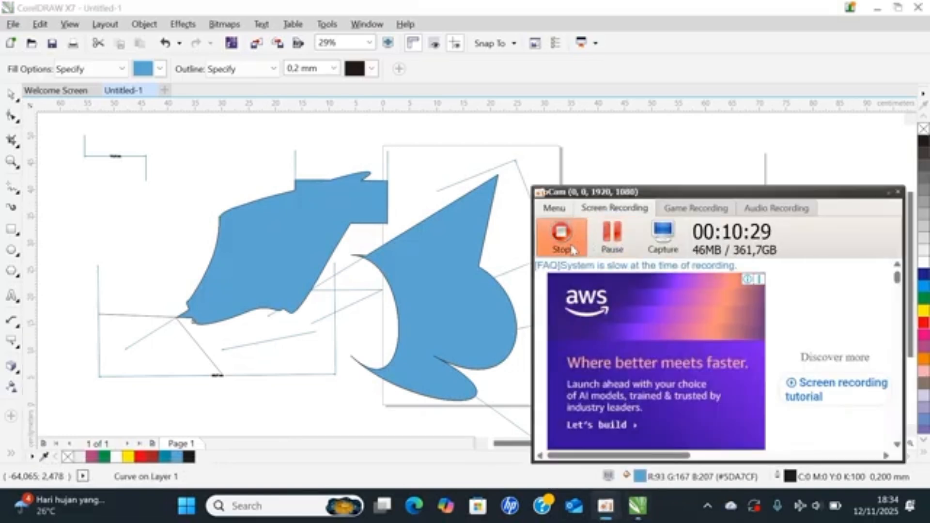